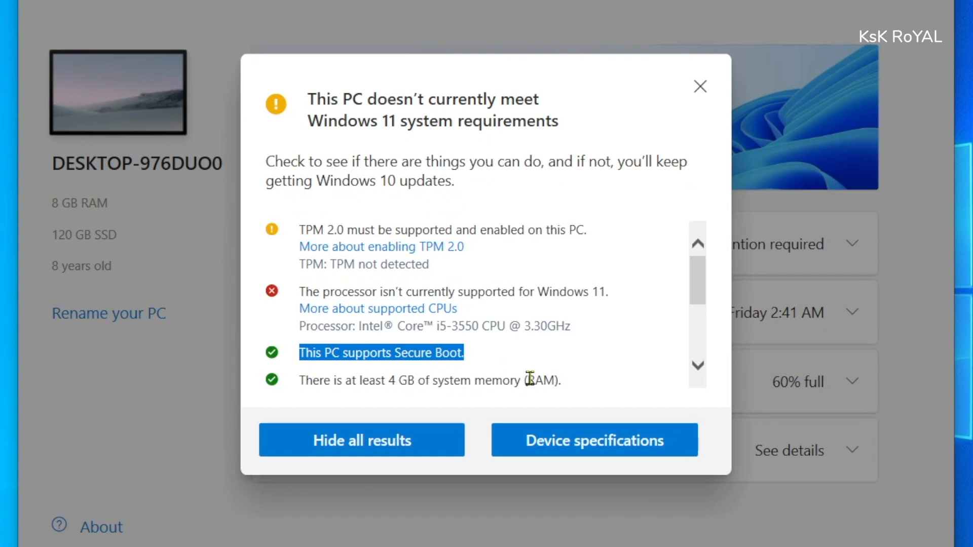
# Review the Windows 11 system requirements results, including the memory check and overall compatibility heading, and close the report
pyautogui.tripleClick(507, 387)
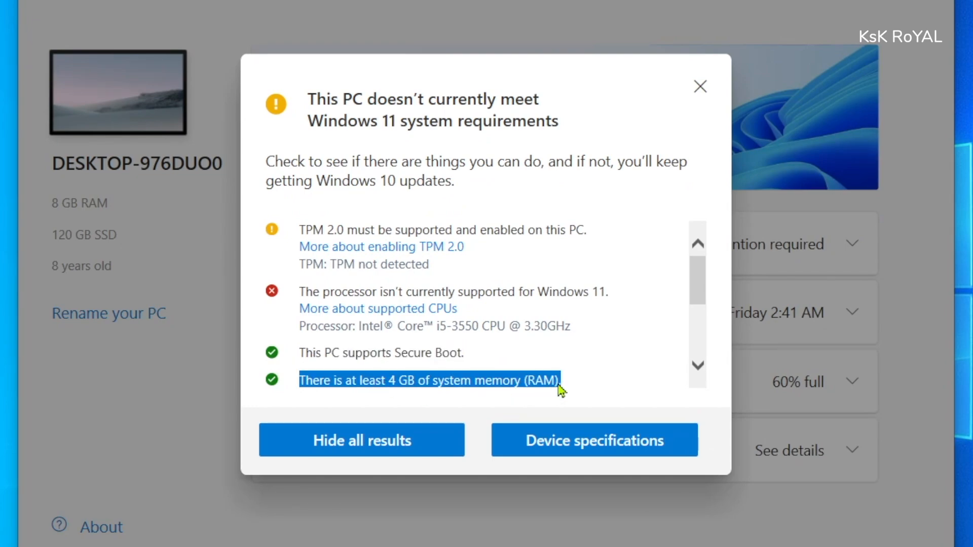
pyautogui.click(609, 340)
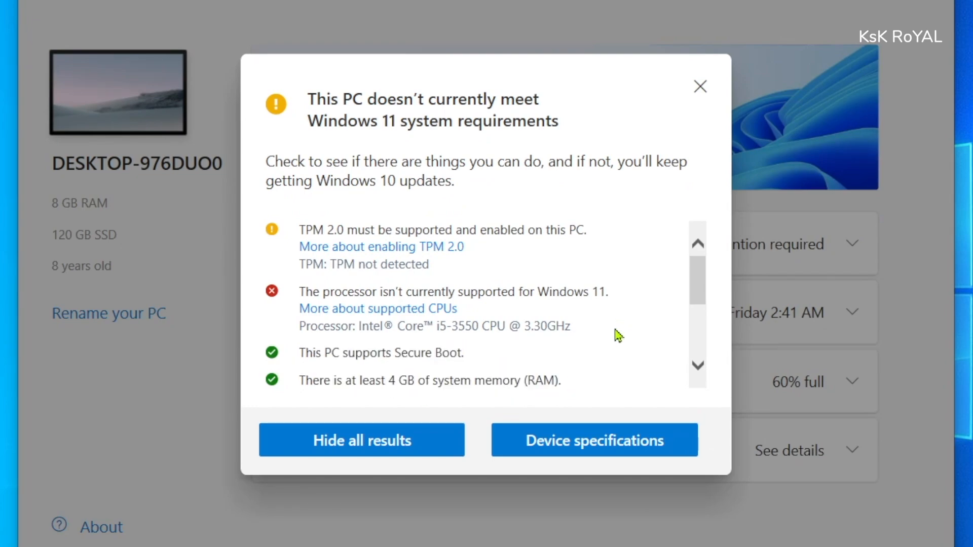
pyautogui.tripleClick(389, 121)
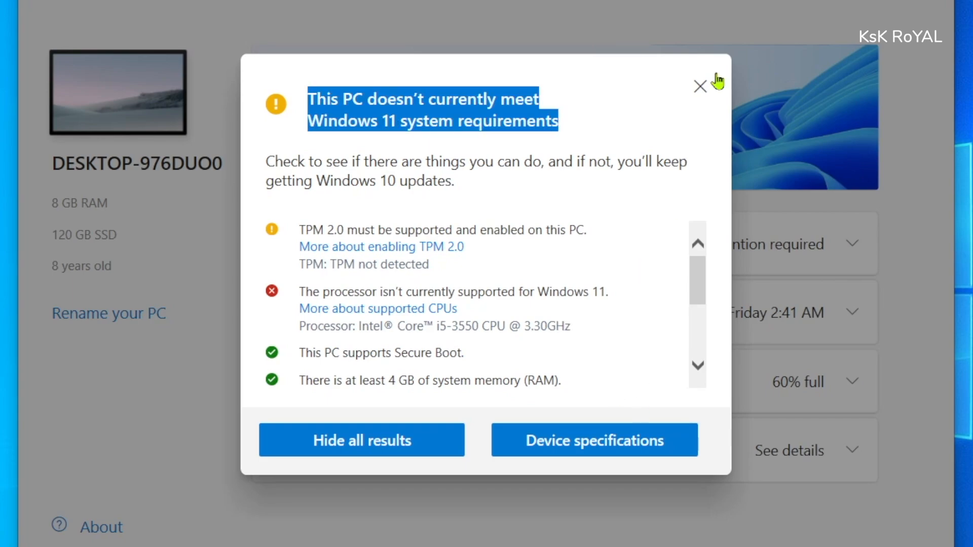
pyautogui.click(700, 87)
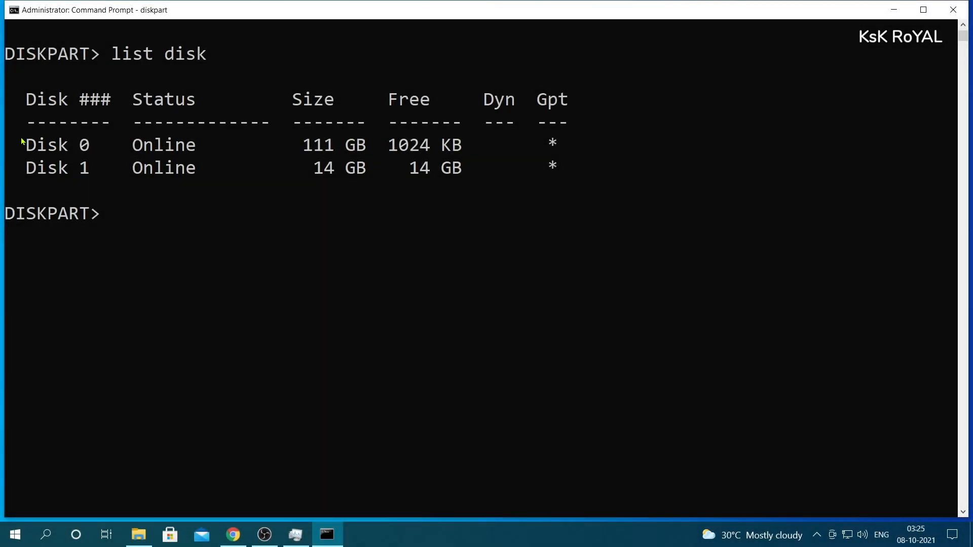
# In the DiskPart session in Command Prompt, select disk 1 and list the disks to check the selection
pyautogui.moveTo(23, 142); pyautogui.dragTo(265, 182)
pyautogui.click(542, 263)
pyautogui.write('select disk 1')
pyautogui.press('Return')
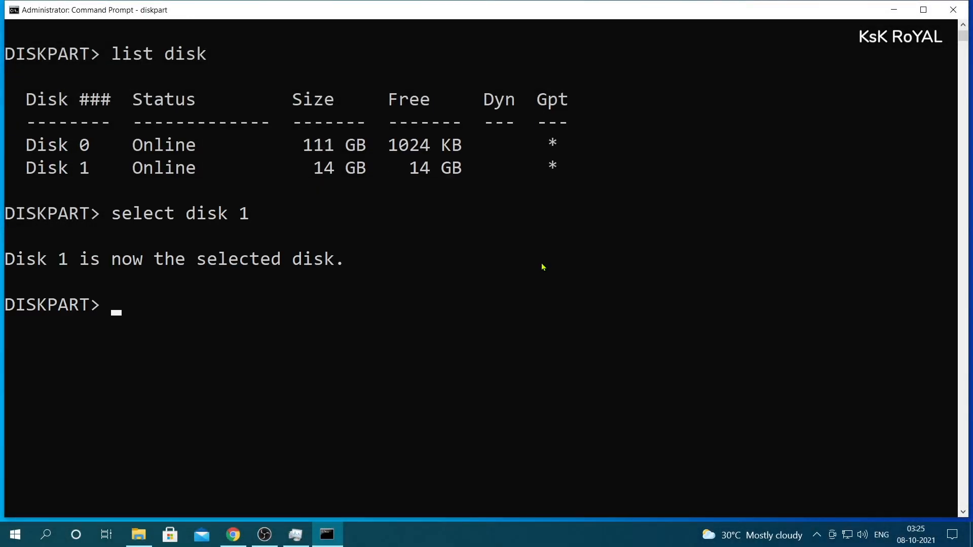
pyautogui.write('list disk')
pyautogui.press('Return')
# Clean the selected disk 1 and convert it to GPT format
pyautogui.write('clean')
pyautogui.press('Return')
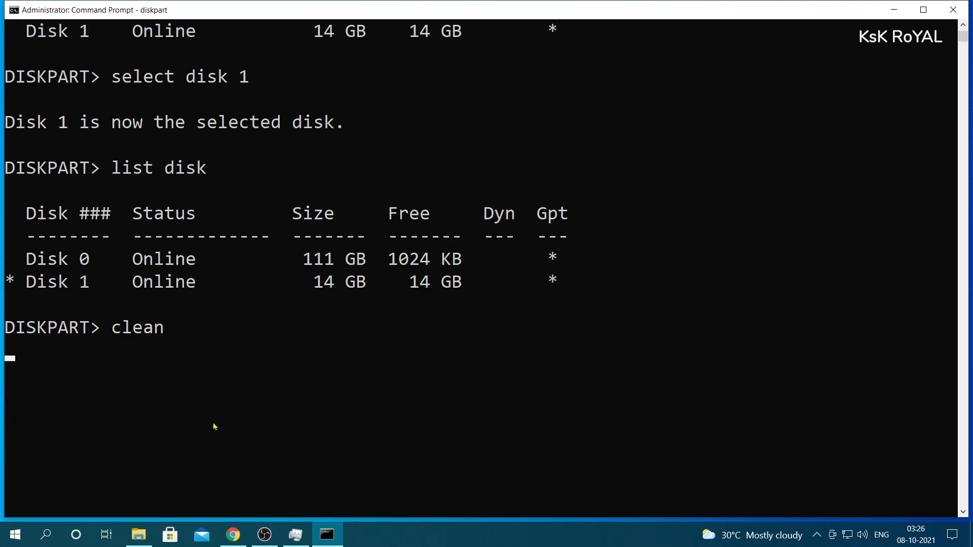
pyautogui.write('convert gpt')
pyautogui.press('Return')
pyautogui.doubleClick(71, 449)
pyautogui.doubleClick(108, 449)
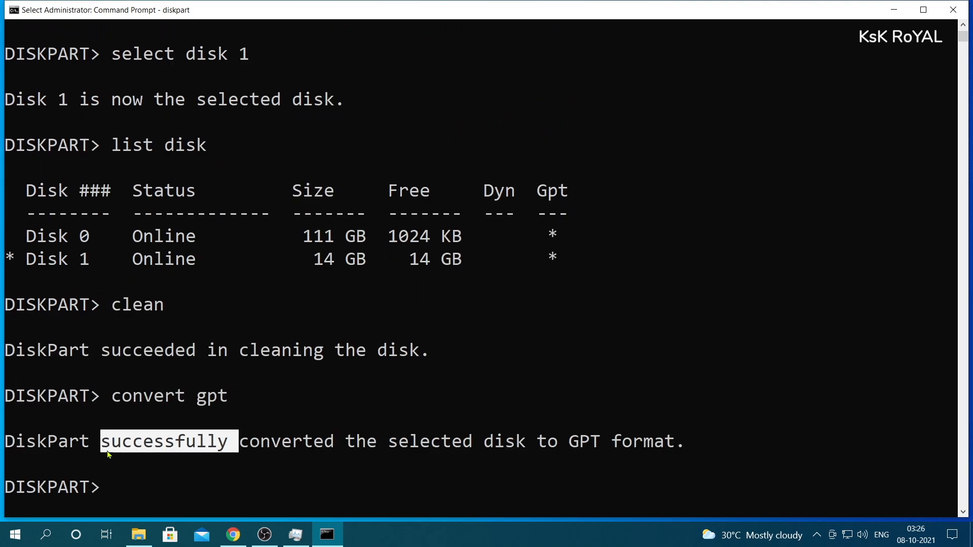
pyautogui.doubleClick(361, 441)
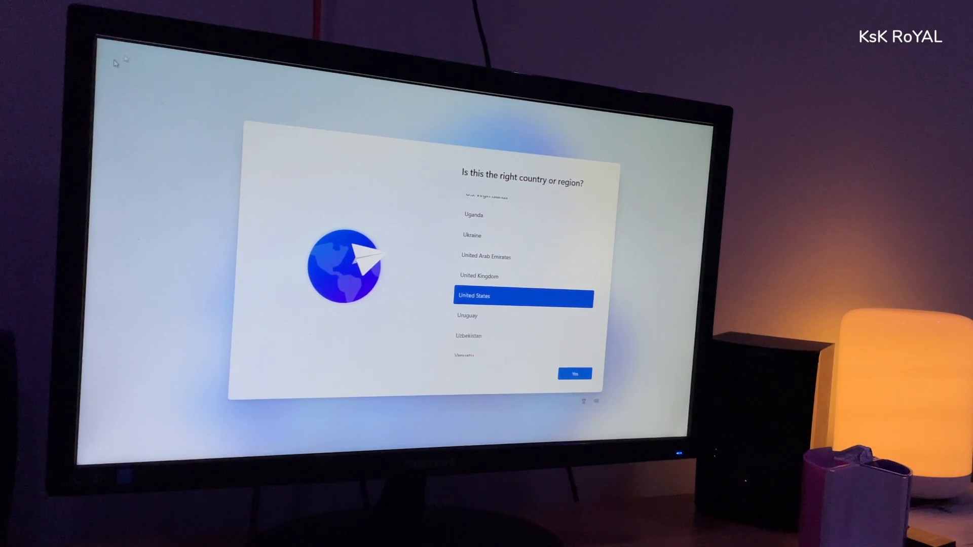
pyautogui.scroll(2, 511, 276)
pyautogui.scroll(10, 510, 276)
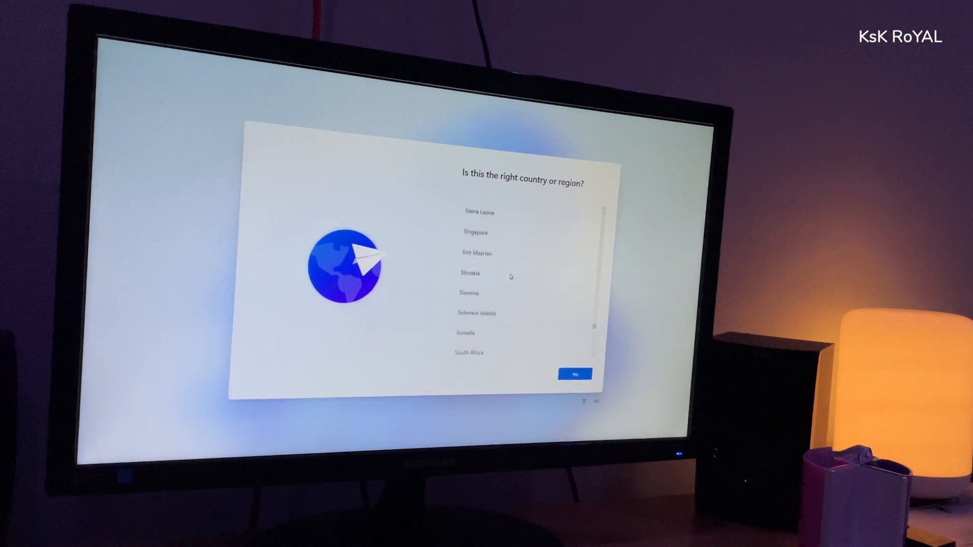
pyautogui.scroll(20, 510, 276)
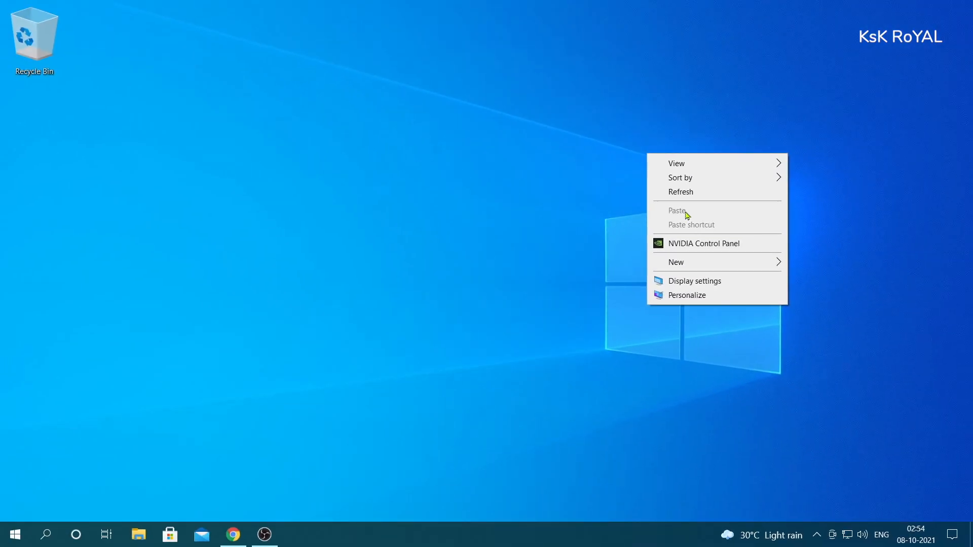
# Switch to Chrome and request the Windows 11 disk image (ISO) on Microsoft's Download Windows 11 page
pyautogui.click(489, 292)
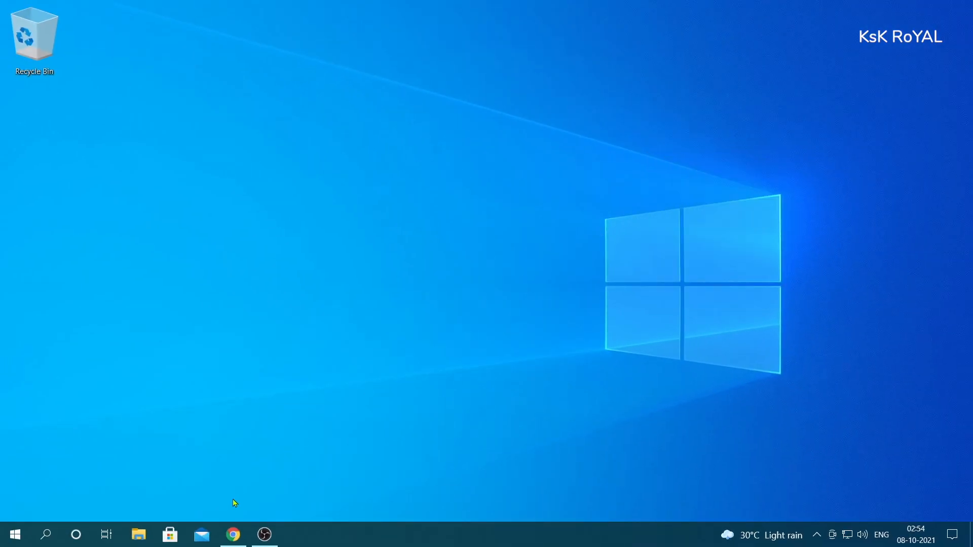
pyautogui.click(233, 534)
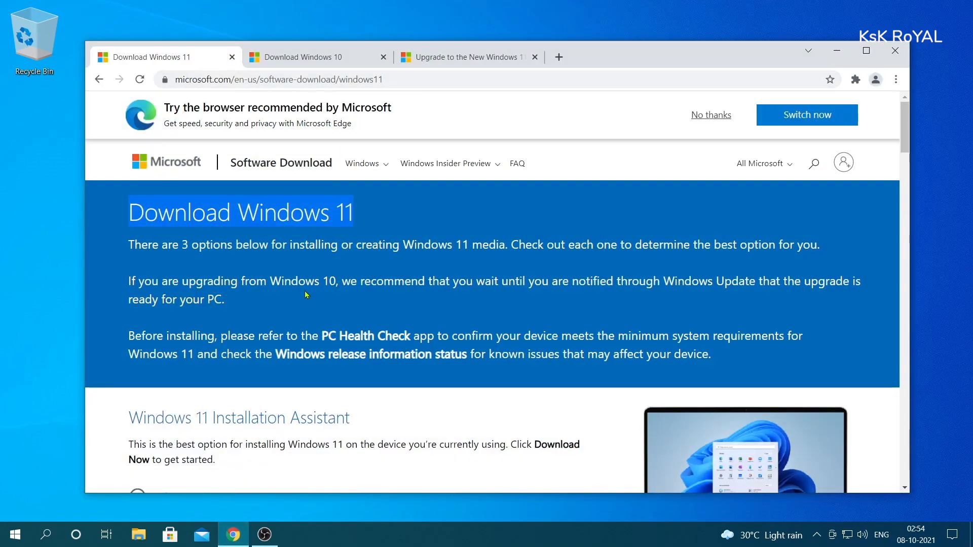
pyautogui.scroll(-20, 303, 296)
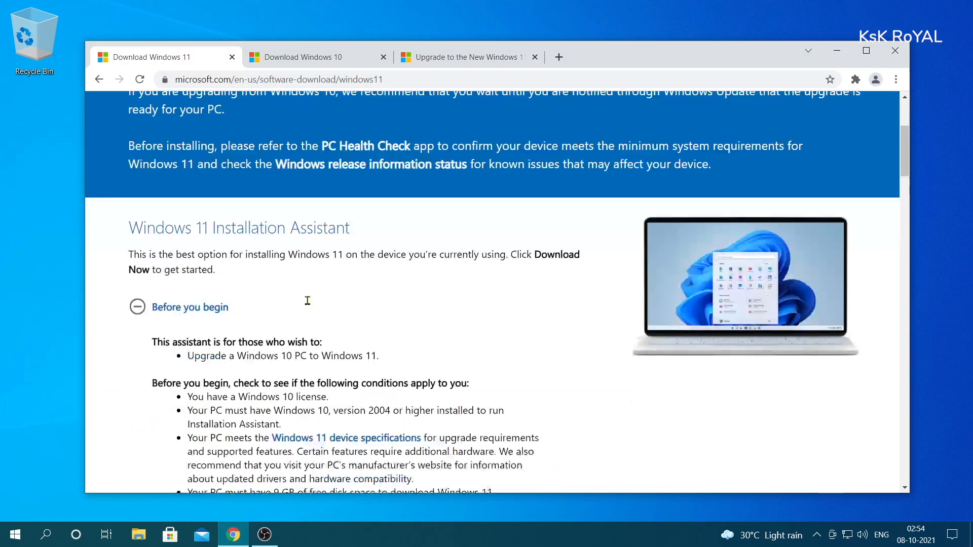
pyautogui.scroll(-15, 309, 318)
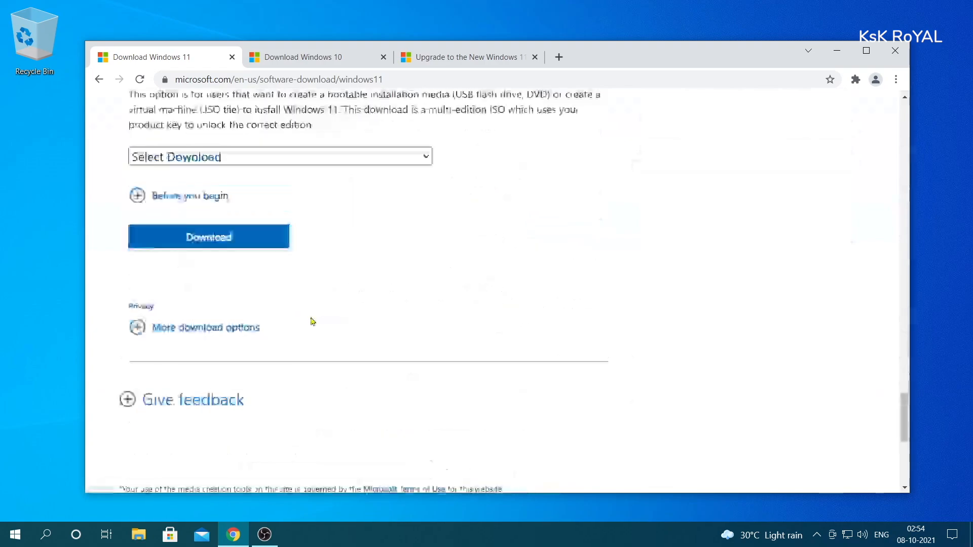
pyautogui.scroll(3, 314, 302)
pyautogui.tripleClick(223, 160)
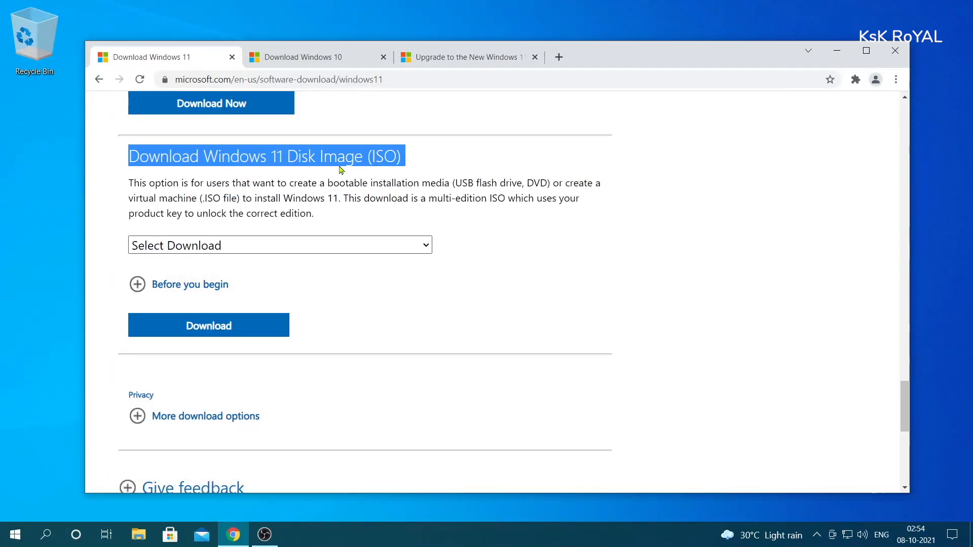
pyautogui.click(259, 248)
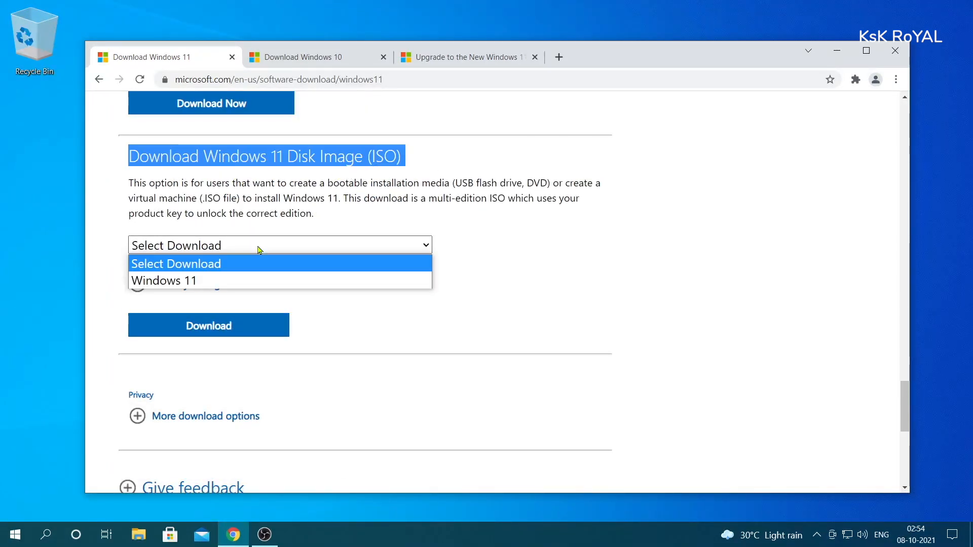
pyautogui.click(252, 280)
pyautogui.click(224, 321)
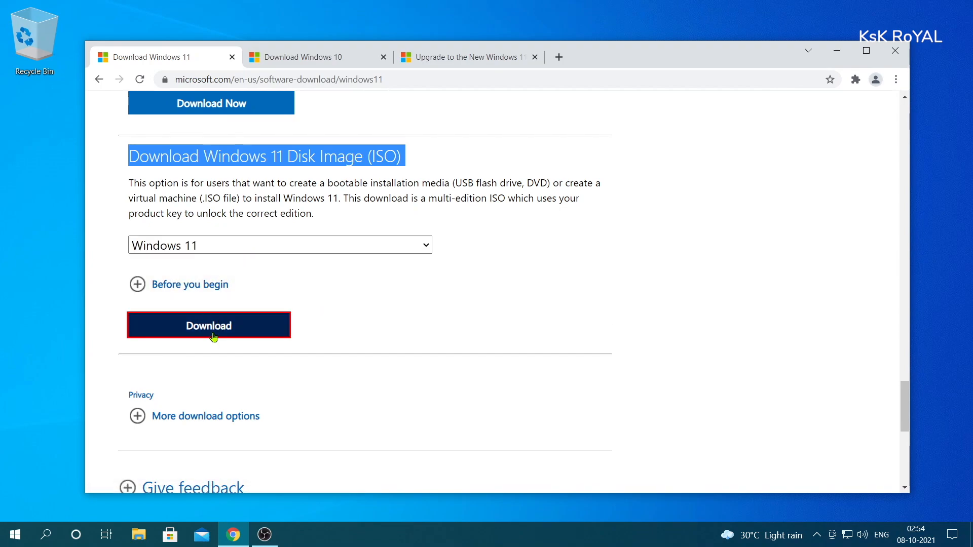
# Confirm English as the product language and start the 64-bit Windows 11 download
pyautogui.scroll(-3, 299, 319)
pyautogui.scroll(-2, 218, 363)
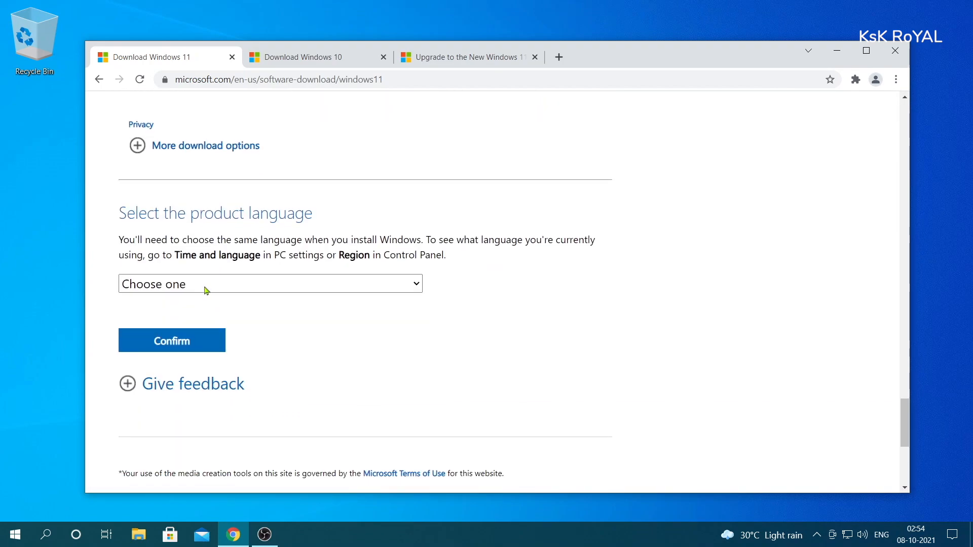
pyautogui.tripleClick(226, 217)
pyautogui.click(234, 284)
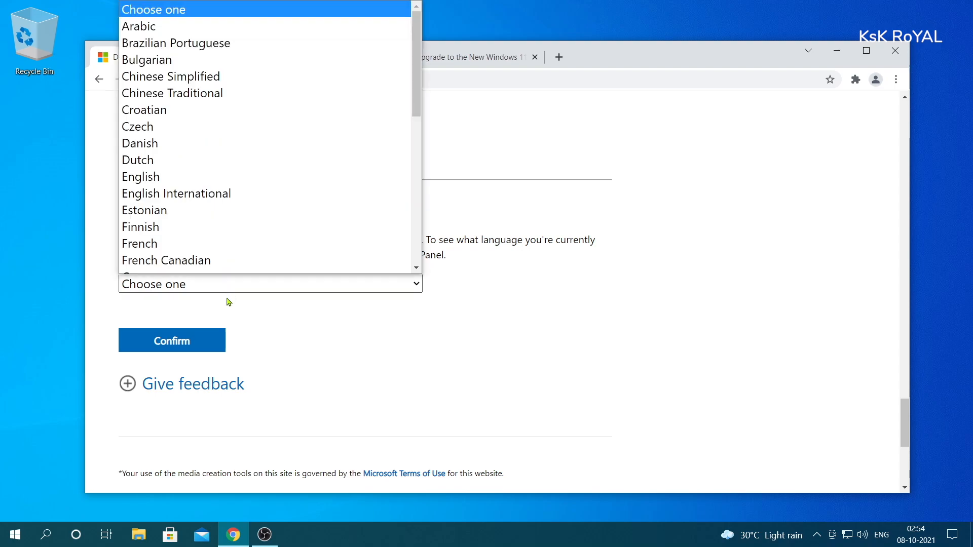
pyautogui.scroll(-3, 212, 106)
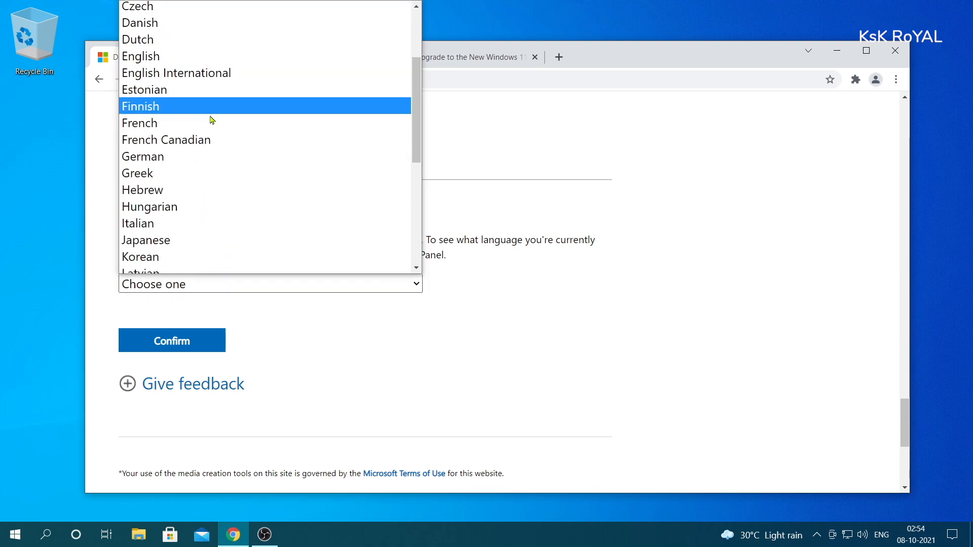
pyautogui.click(236, 52)
pyautogui.click(216, 342)
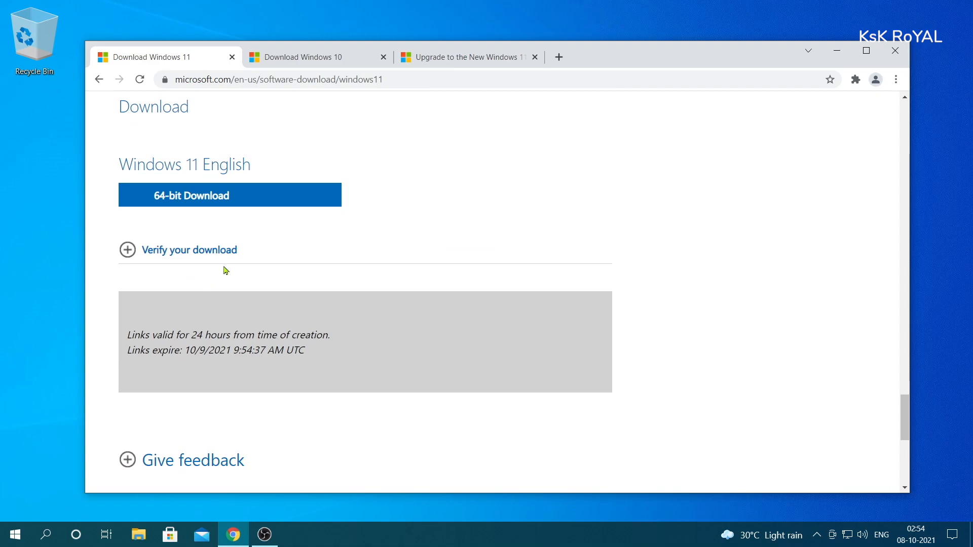
pyautogui.click(210, 204)
pyautogui.click(482, 321)
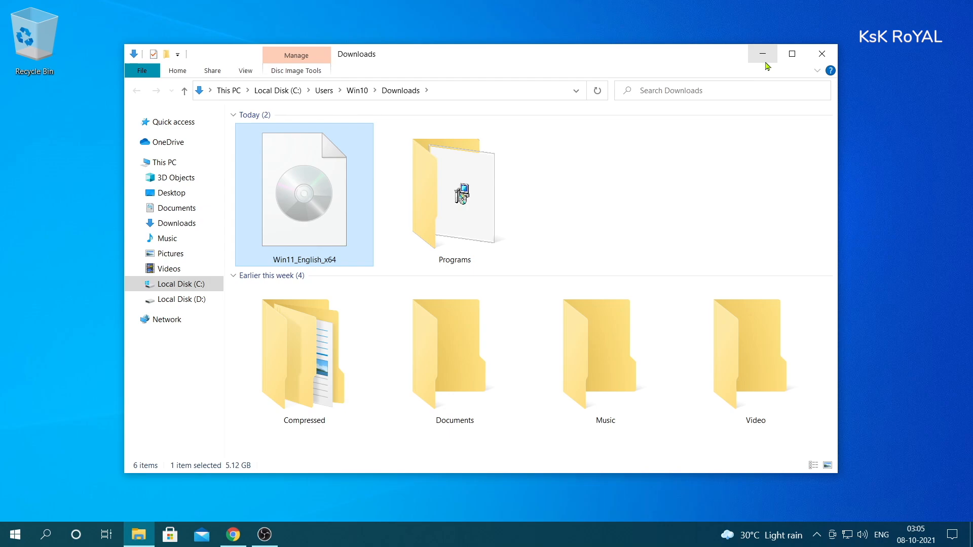
# Minimize the Downloads folder and download the Windows 10 media creation tool from the Download Windows 10 page in Chrome
pyautogui.click(764, 57)
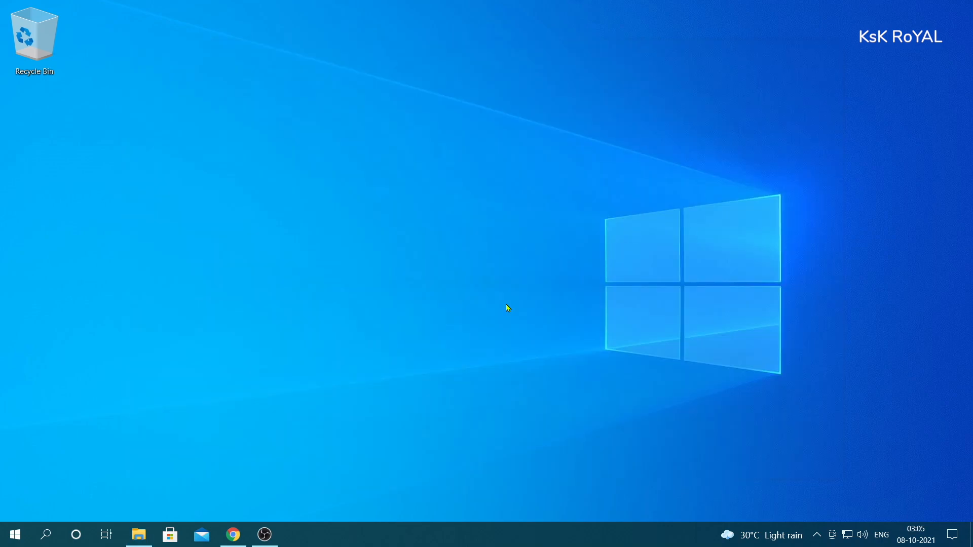
pyautogui.click(233, 534)
pyautogui.click(341, 57)
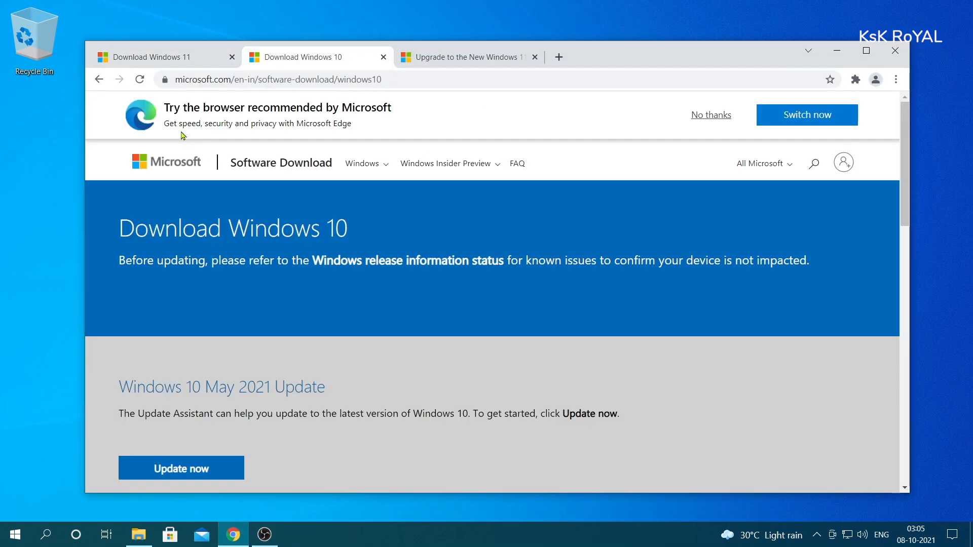
pyautogui.tripleClick(250, 237)
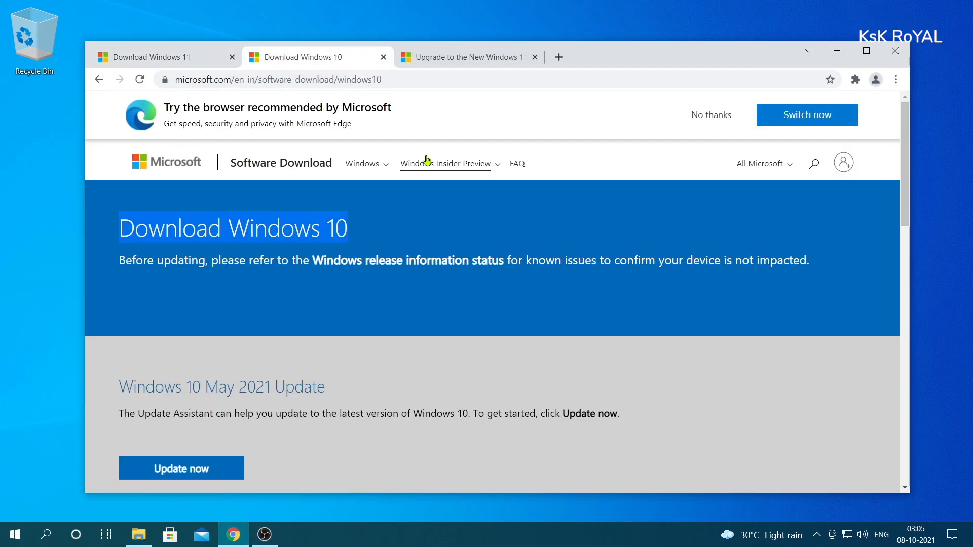
pyautogui.scroll(-6, 385, 405)
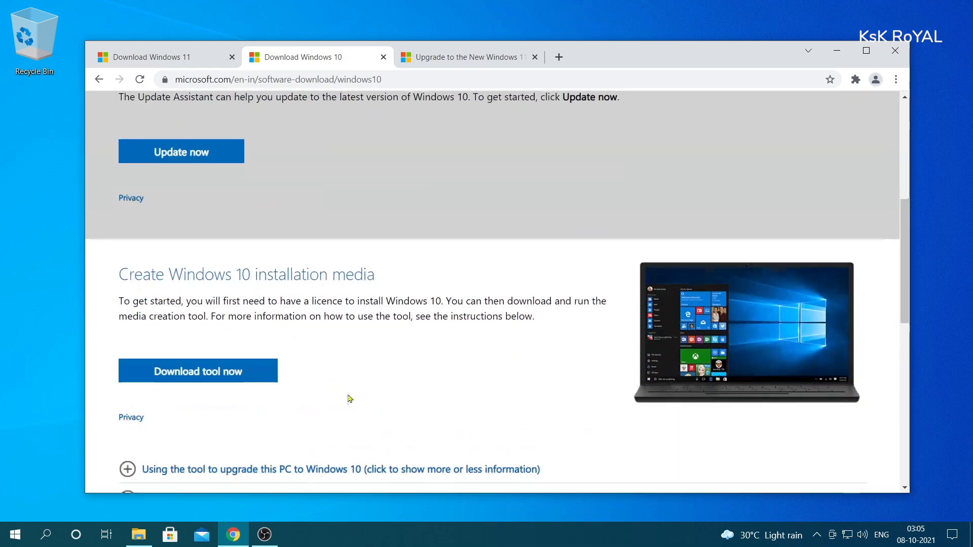
pyautogui.tripleClick(204, 278)
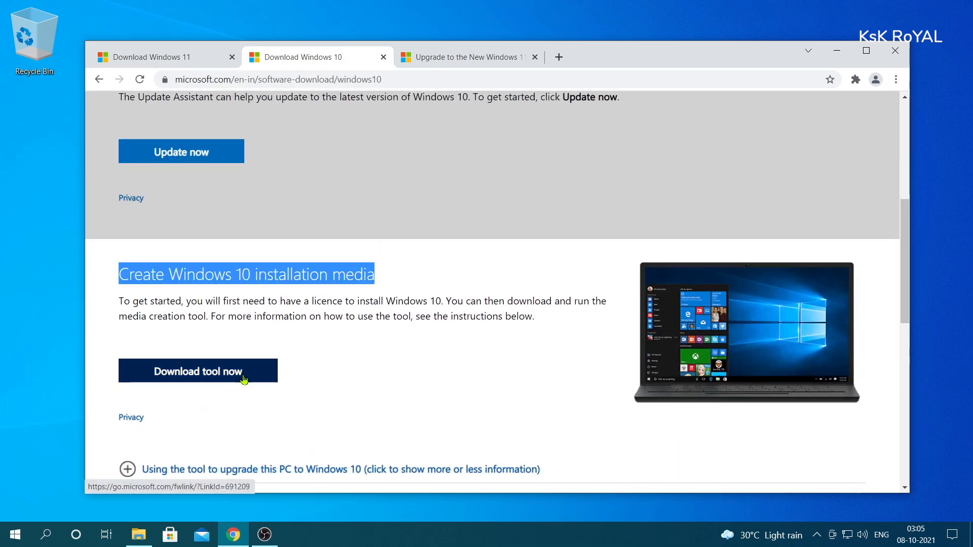
pyautogui.click(244, 380)
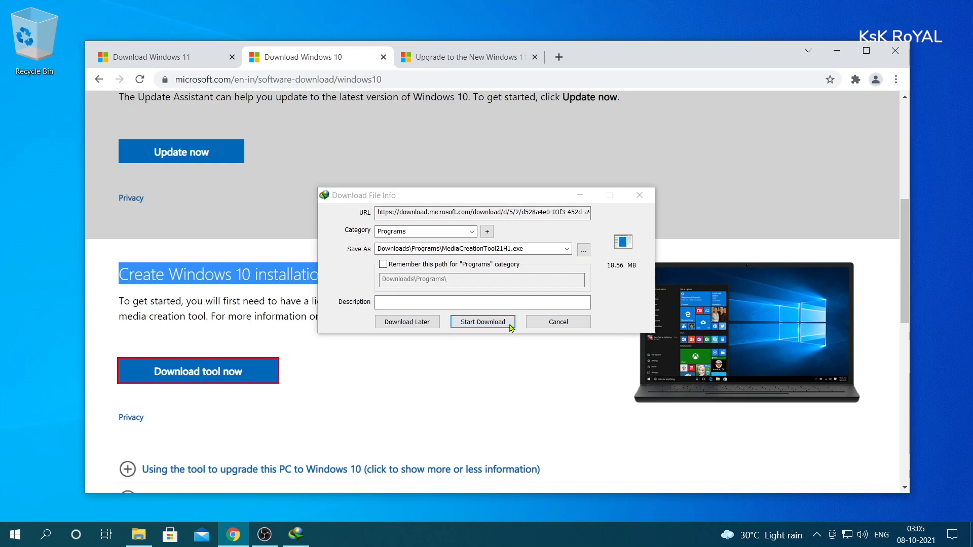
pyautogui.click(534, 321)
pyautogui.click(837, 50)
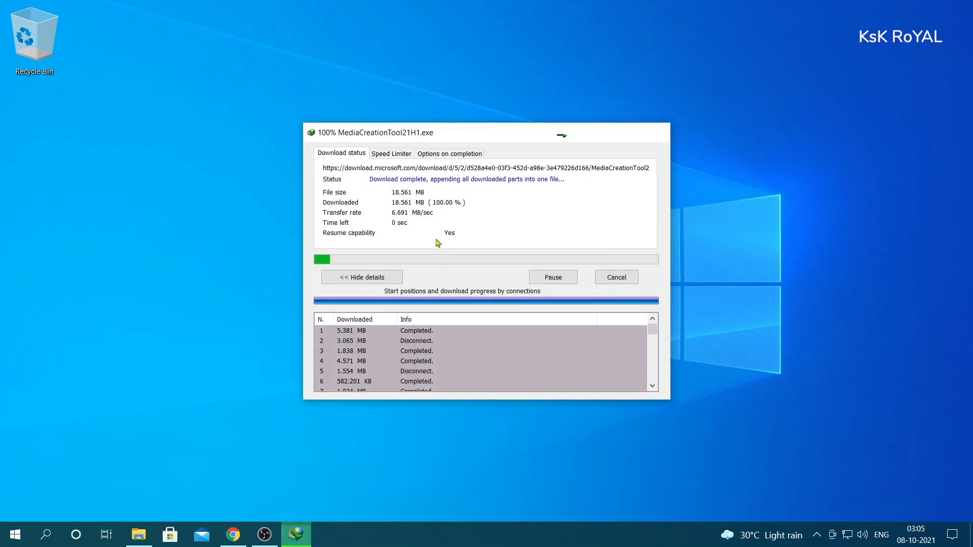
# Run the downloaded MediaCreationTool21H1.exe and accept its license terms
pyautogui.click(383, 300)
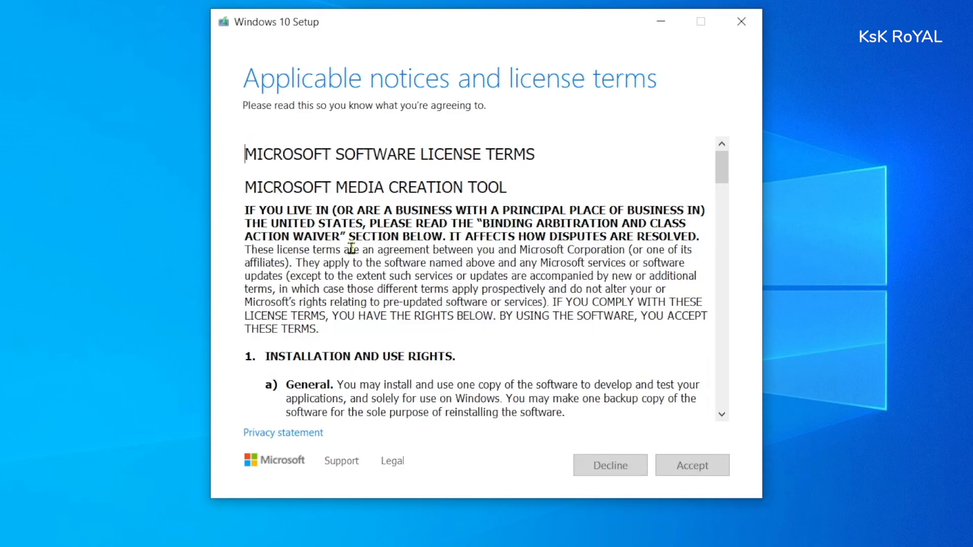
pyautogui.moveTo(724, 172); pyautogui.dragTo(720, 413)
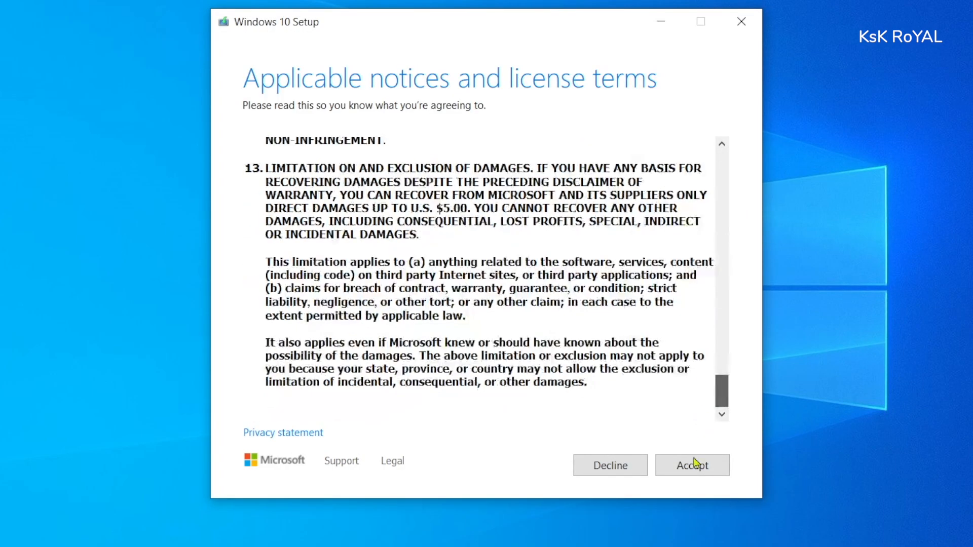
pyautogui.click(695, 464)
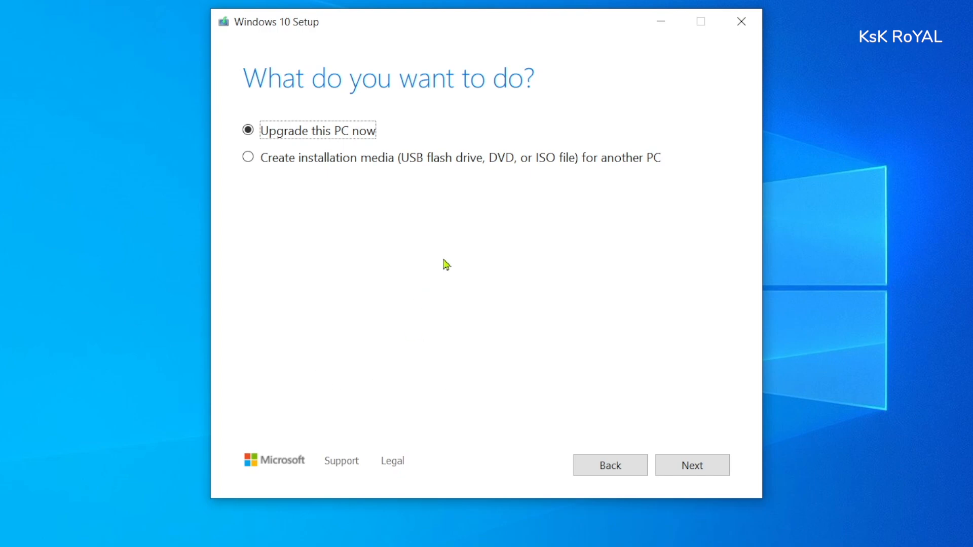
# Choose to create installation media for another PC and accept the recommended language, edition and architecture options
pyautogui.click(400, 170)
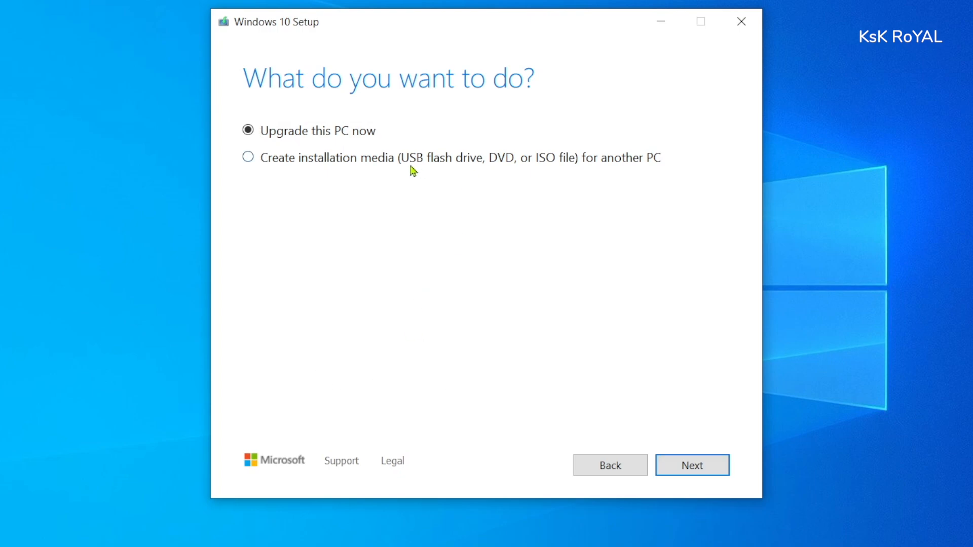
pyautogui.click(697, 462)
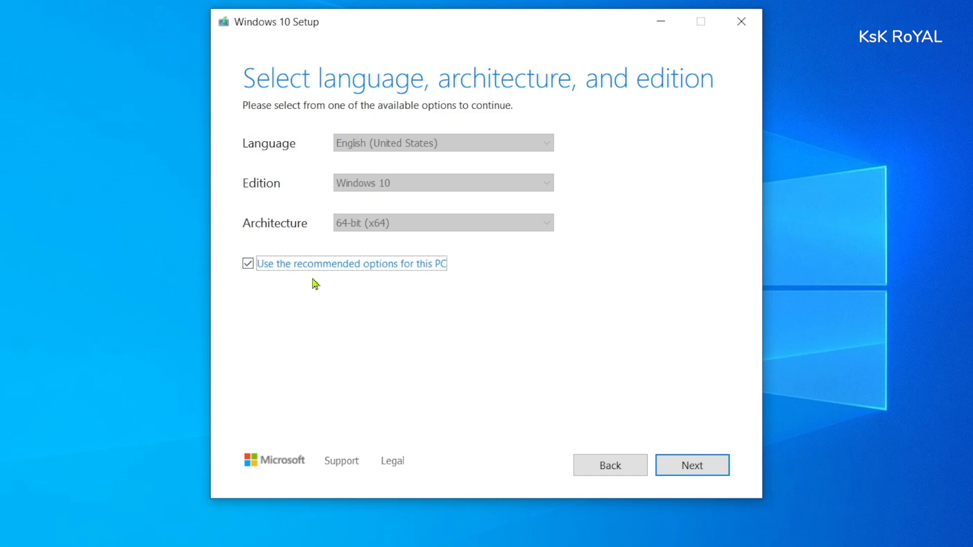
pyautogui.click(315, 265)
pyautogui.click(369, 183)
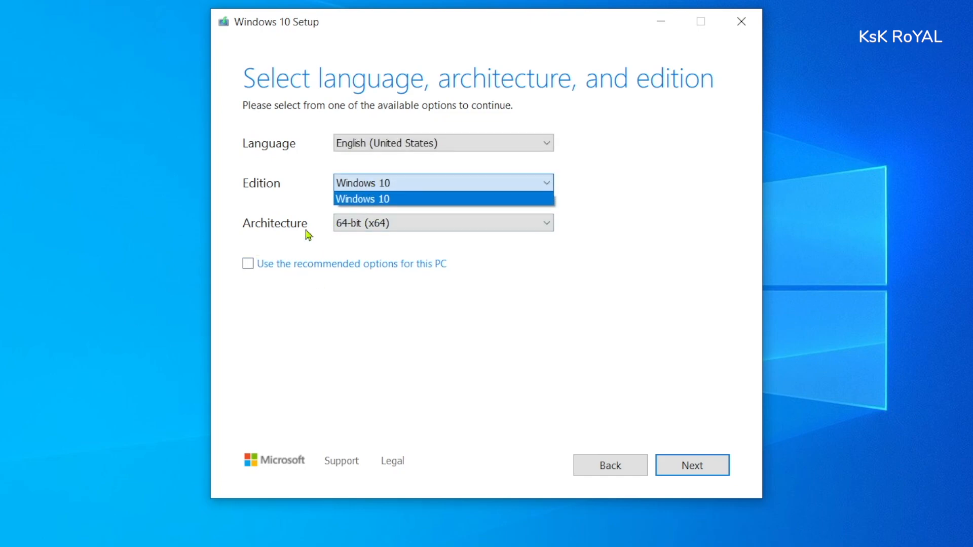
pyautogui.click(340, 202)
pyautogui.click(248, 264)
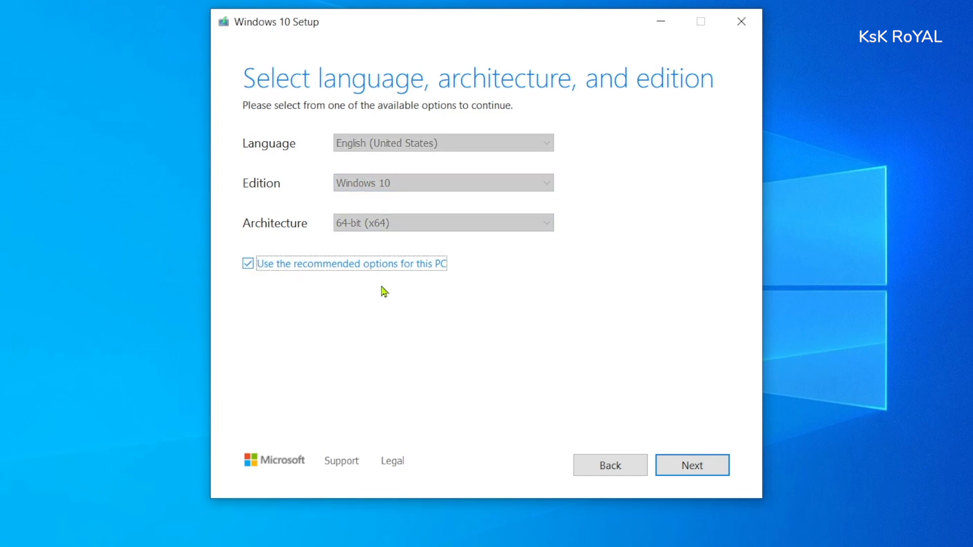
pyautogui.click(699, 467)
# Choose an ISO file as the media and save it as Windows10 in the Files folder on the Desktop
pyautogui.click(255, 204)
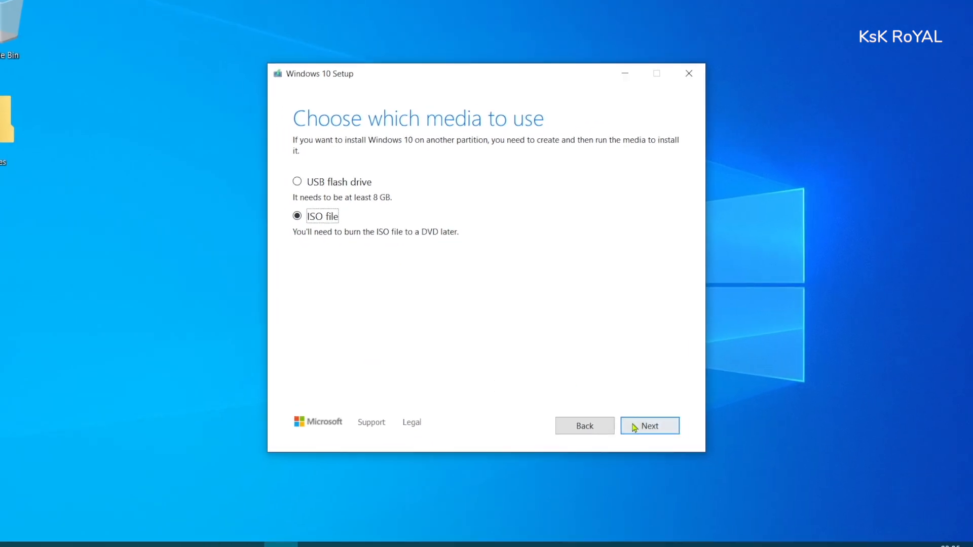
pyautogui.click(692, 465)
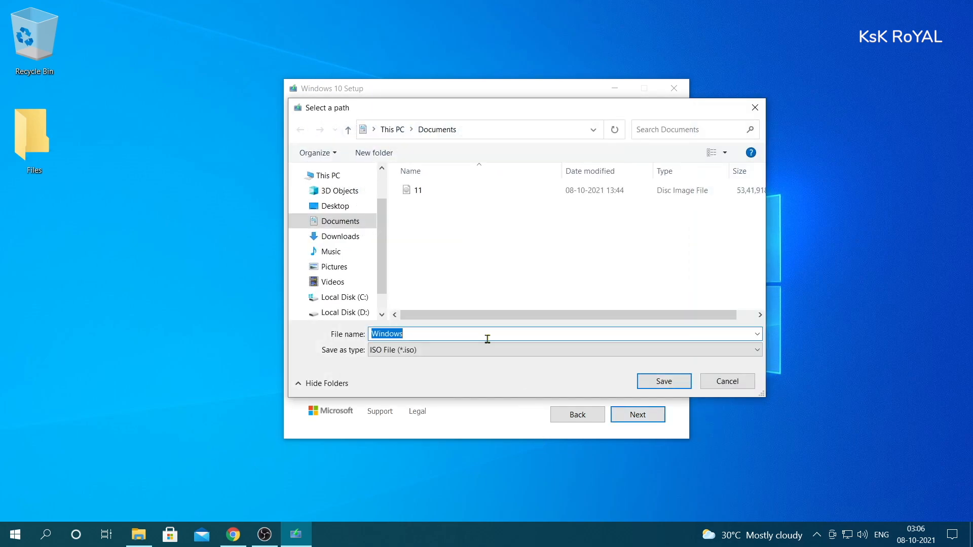
pyautogui.click(336, 206)
pyautogui.doubleClick(427, 192)
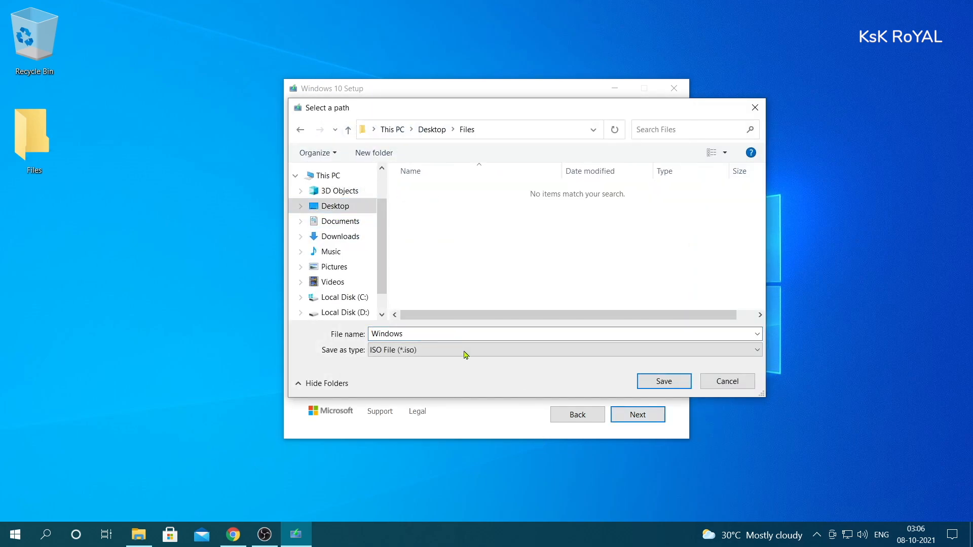
pyautogui.click(465, 335)
pyautogui.press('End')
pyautogui.write('10')
pyautogui.press('Return')
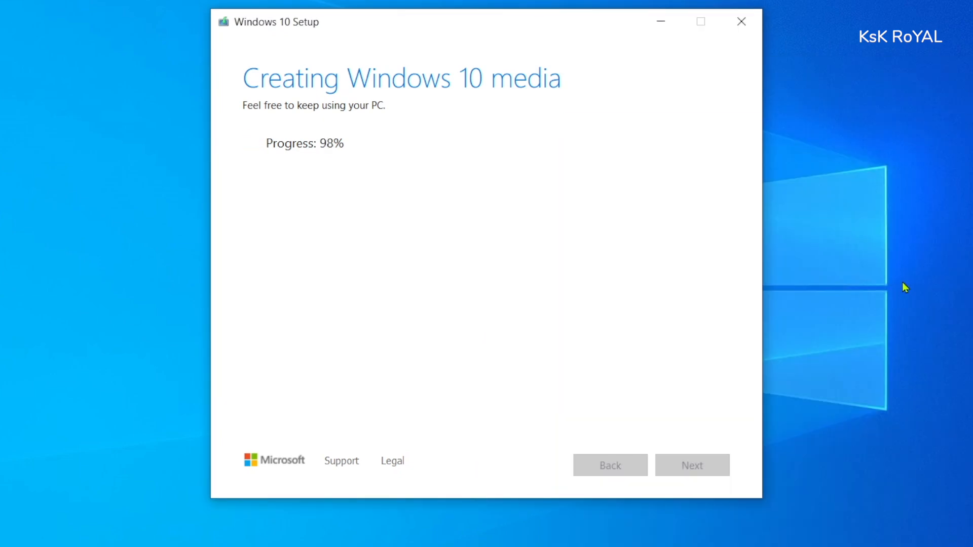
# Finish the Windows 10 media creation wizard and return to the desktop
pyautogui.click(672, 465)
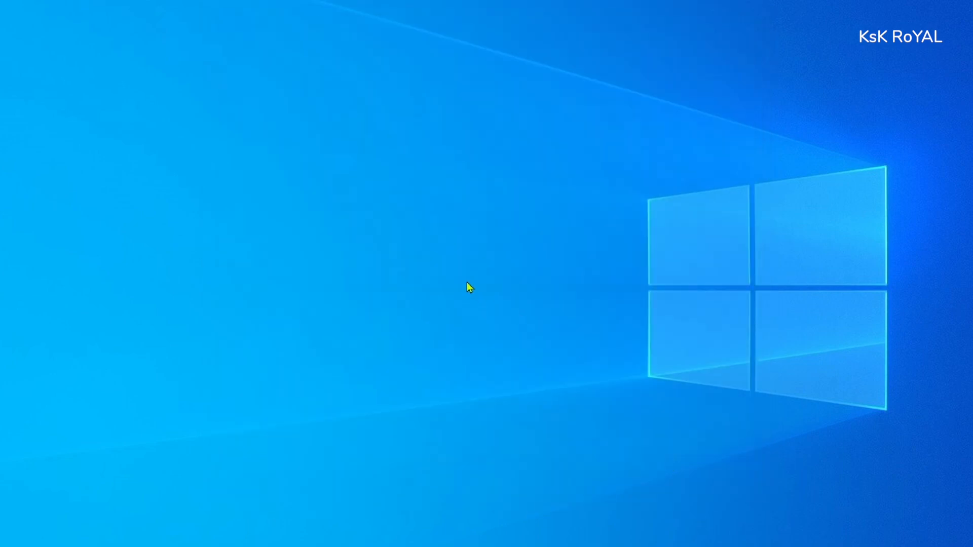
pyautogui.rightClick(466, 281)
pyautogui.click(506, 316)
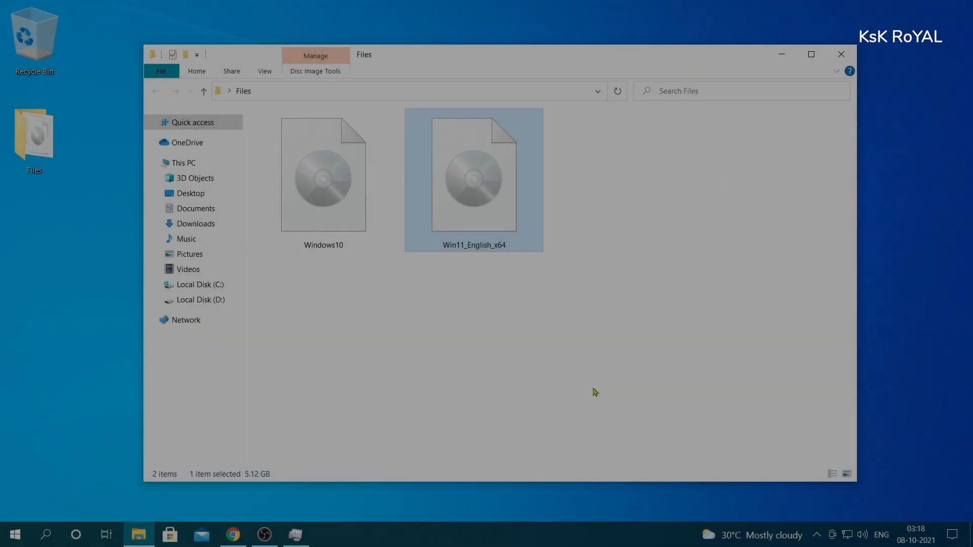
pyautogui.moveTo(596, 392); pyautogui.dragTo(291, 177)
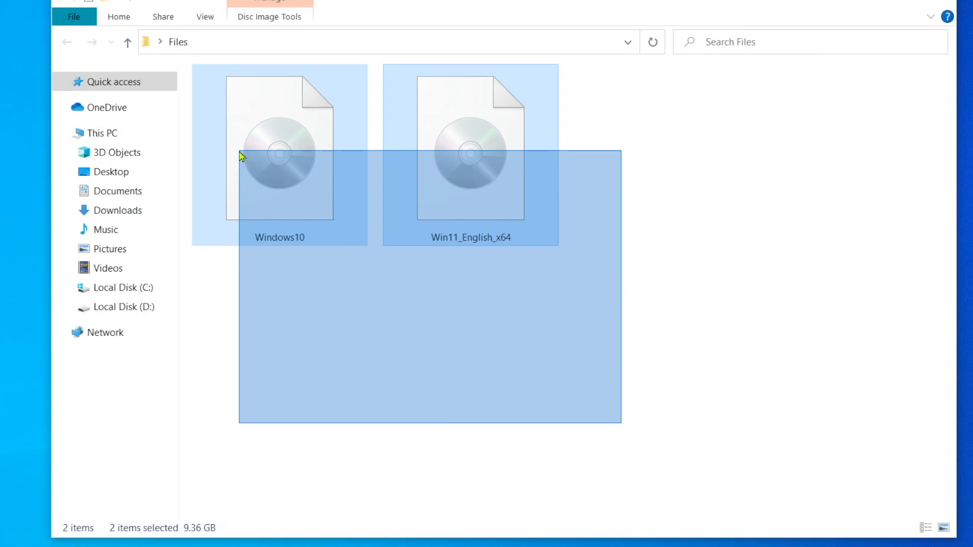
pyautogui.moveTo(242, 157); pyautogui.dragTo(242, 157)
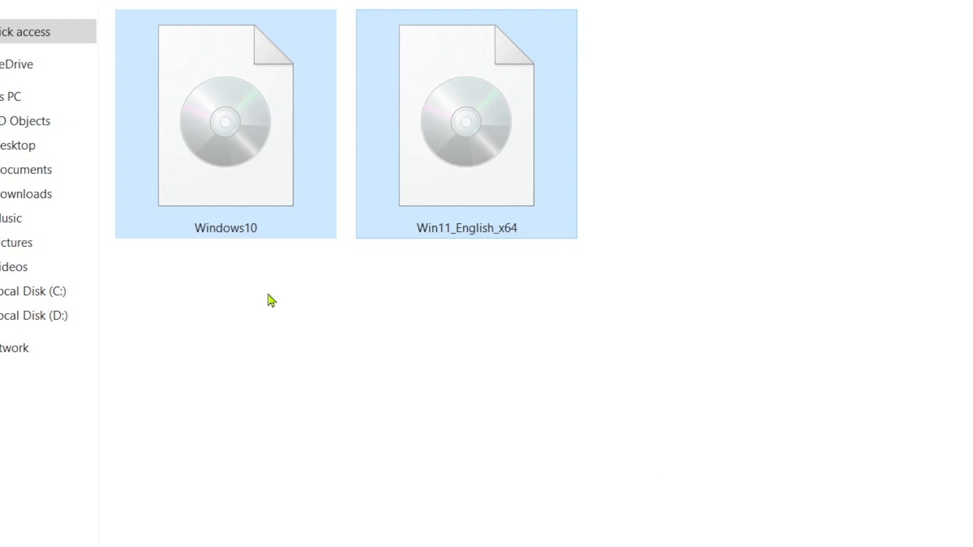
pyautogui.click(280, 324)
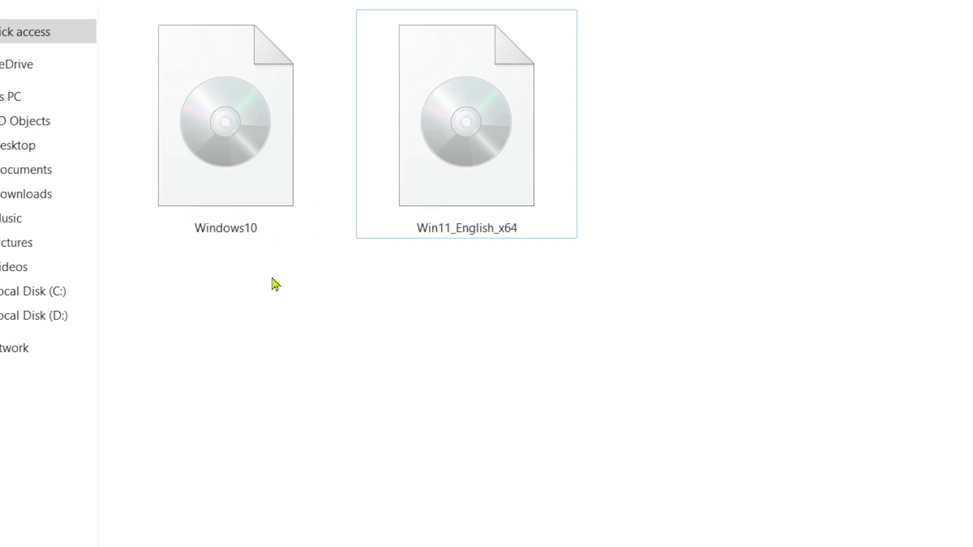
pyautogui.click(263, 235)
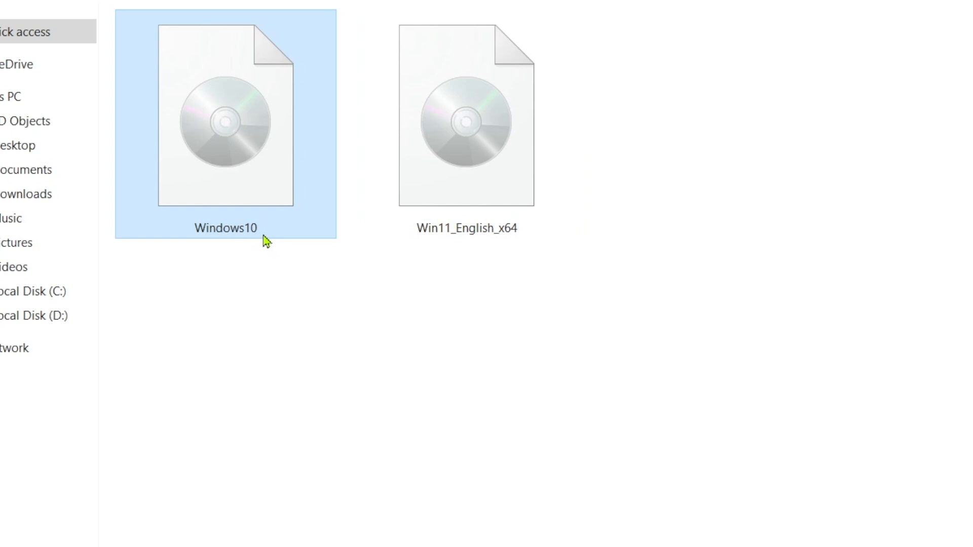
pyautogui.click(390, 198)
# Create a new folder named ISO inside the Files folder
pyautogui.click(472, 435)
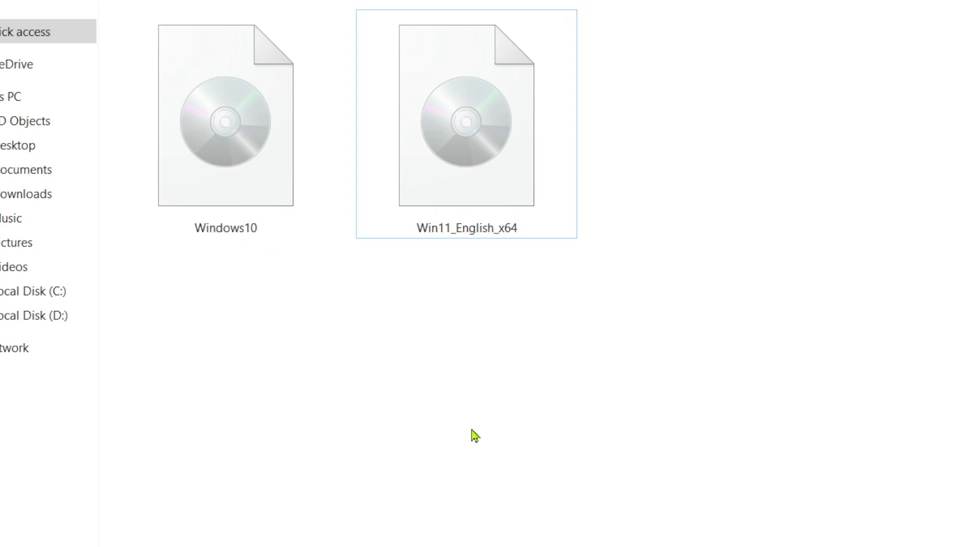
pyautogui.hotkey('ctrl', 'shift', 'n')
pyautogui.write('ISO')
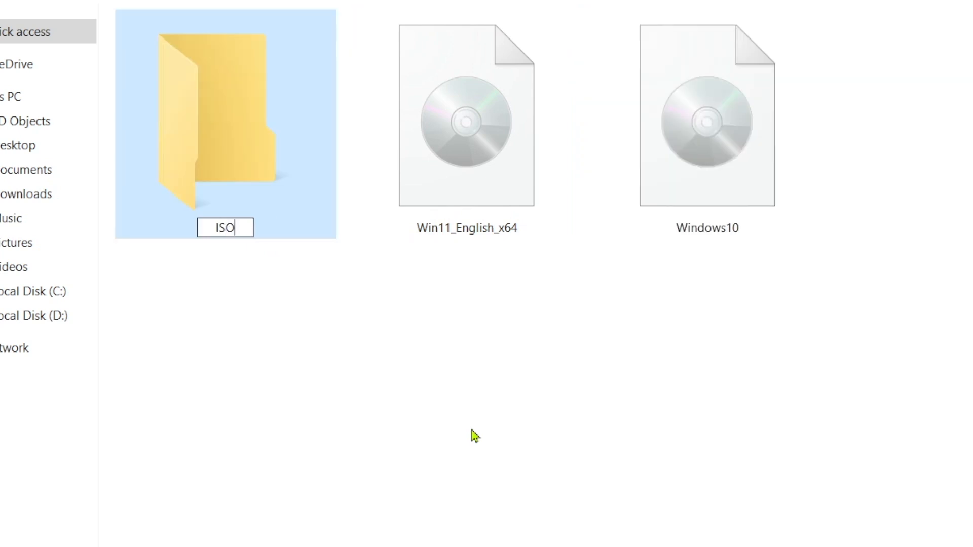
pyautogui.press('Return')
pyautogui.click(473, 431)
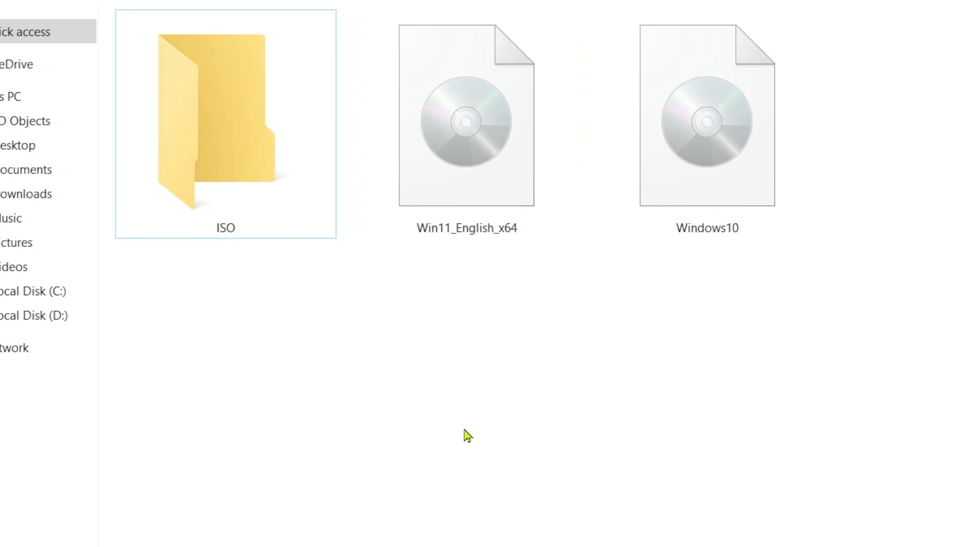
# Mount the Windows10 disc image from the Files folder
pyautogui.click(482, 164)
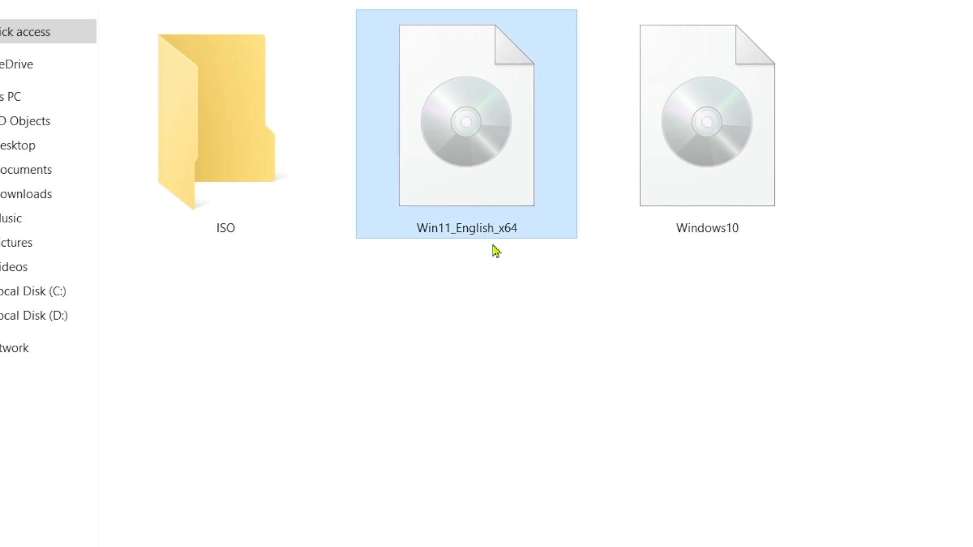
pyautogui.click(653, 367)
pyautogui.click(715, 242)
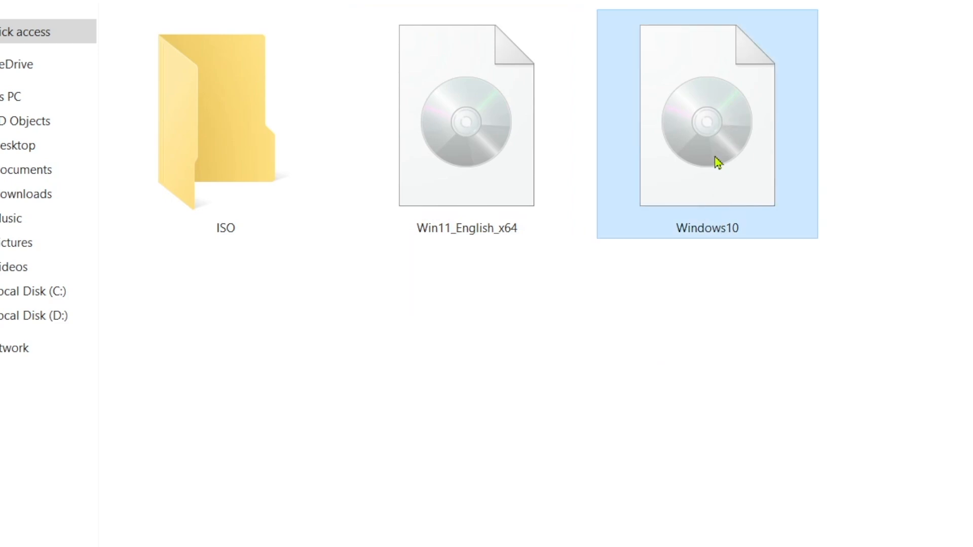
pyautogui.rightClick(716, 113)
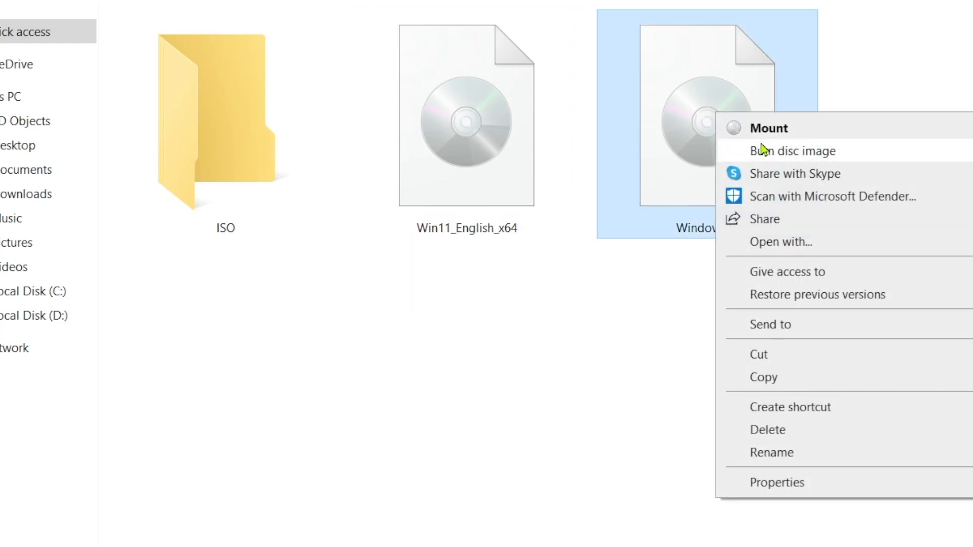
pyautogui.click(791, 141)
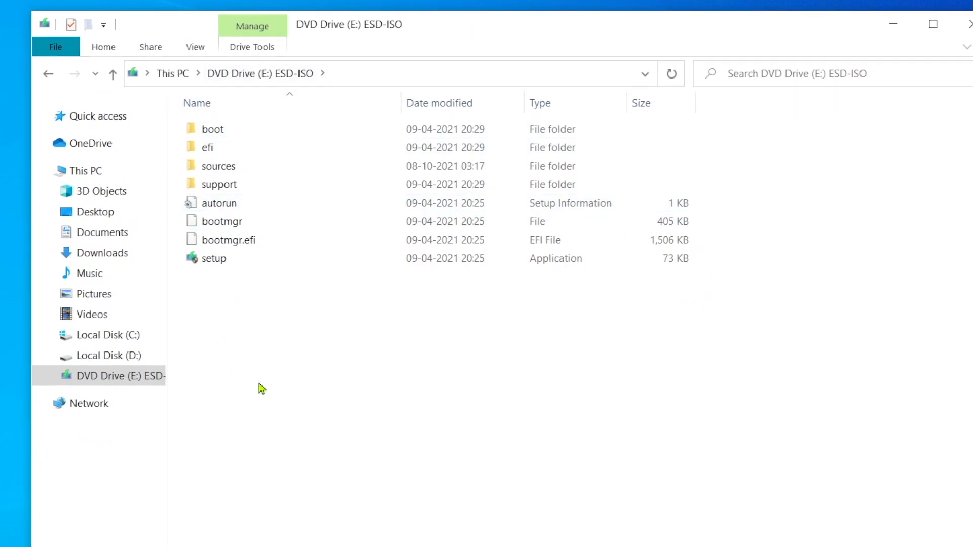
# Copy all files and folders from the mounted Windows 10 image into the ISO folder
pyautogui.moveTo(259, 384); pyautogui.dragTo(218, 130)
pyautogui.rightClick(217, 130)
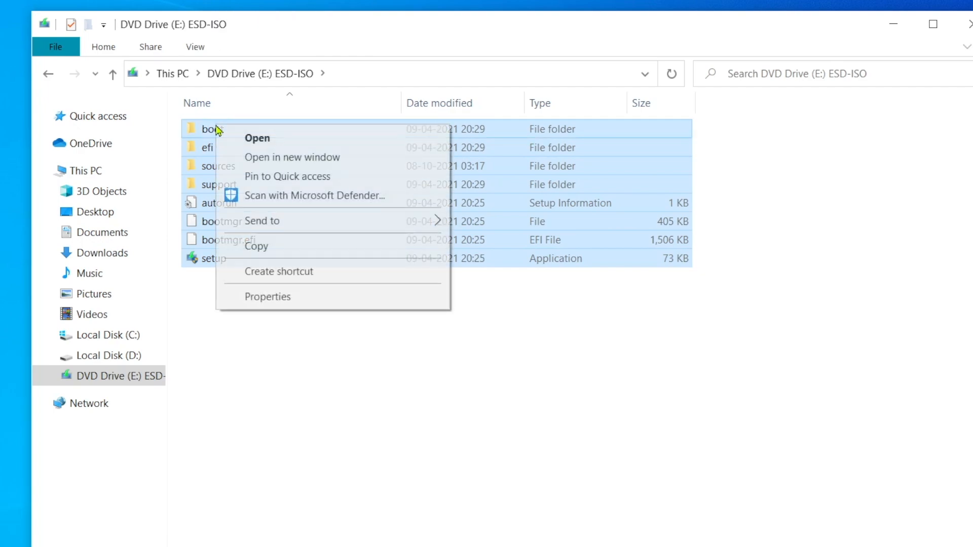
pyautogui.click(246, 245)
pyautogui.click(48, 73)
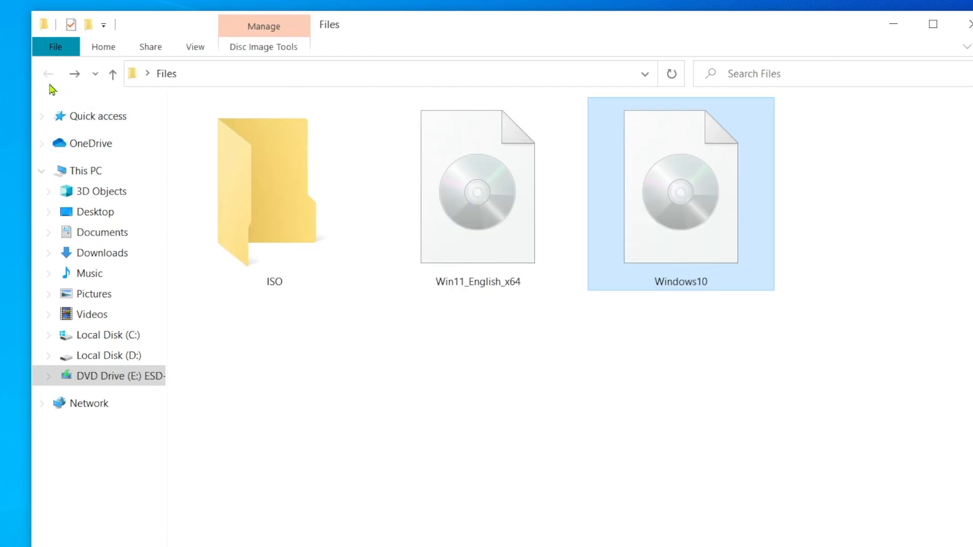
pyautogui.rightClick(399, 243)
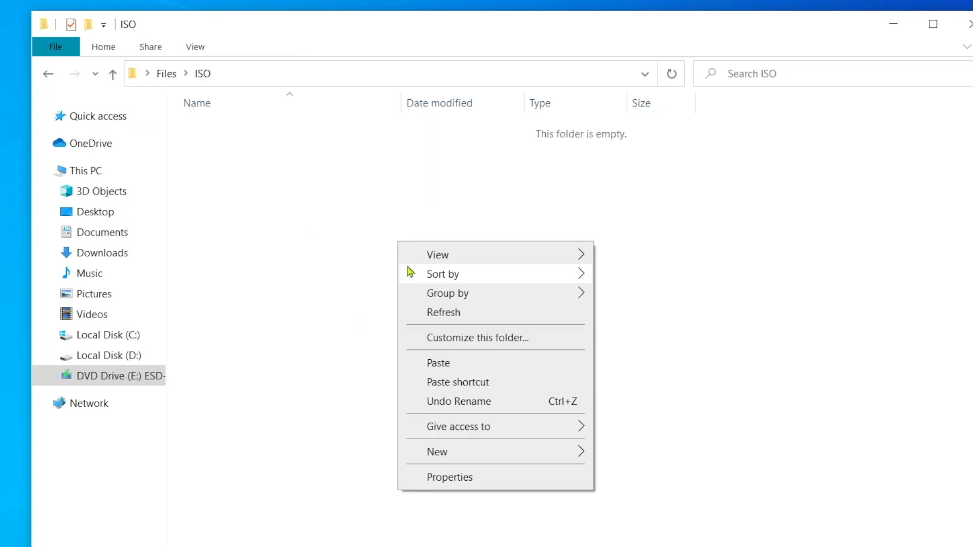
pyautogui.click(425, 374)
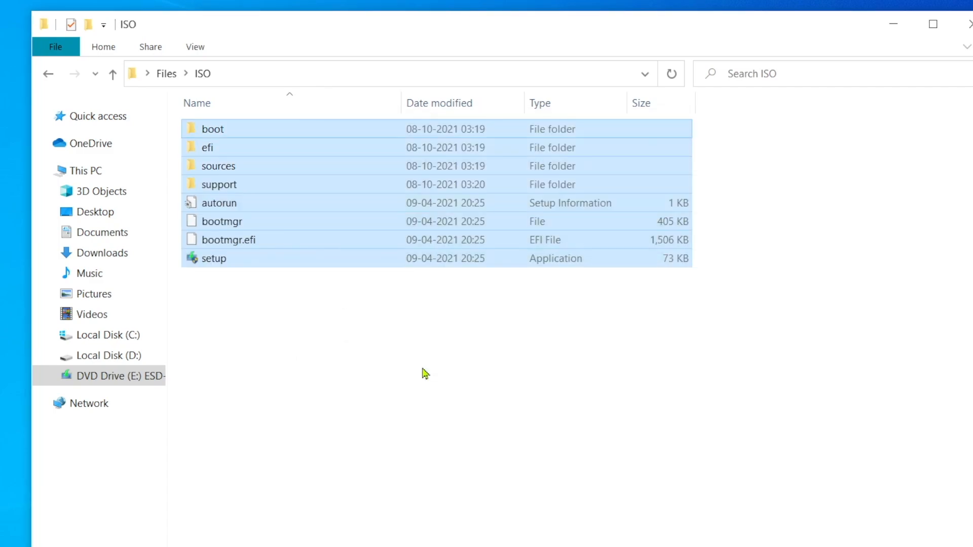
pyautogui.click(425, 373)
pyautogui.moveTo(466, 438); pyautogui.dragTo(288, 127)
pyautogui.click(294, 311)
pyautogui.moveTo(315, 354); pyautogui.dragTo(245, 128)
pyautogui.click(289, 430)
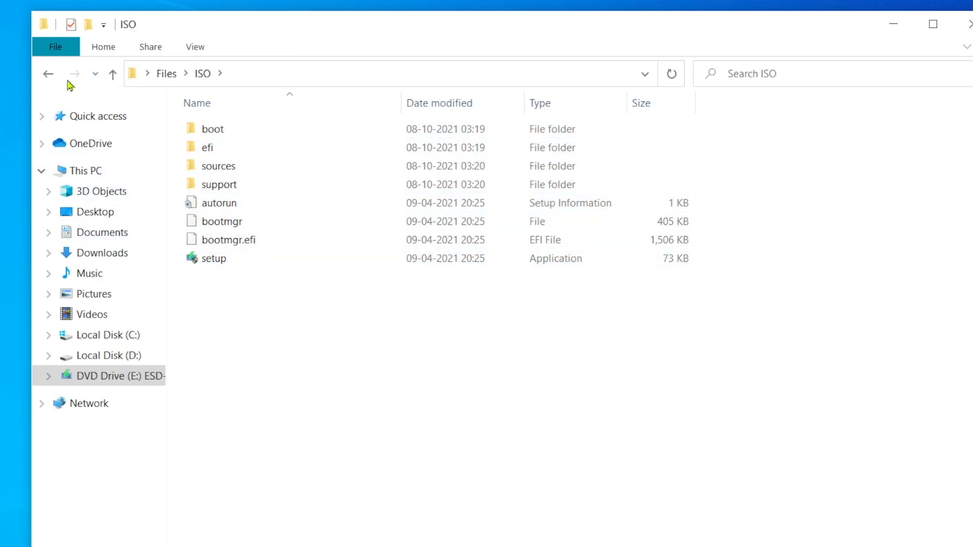
# Return to the Files folder and mount the Win11_English_x64 disc image
pyautogui.click(49, 74)
pyautogui.click(494, 282)
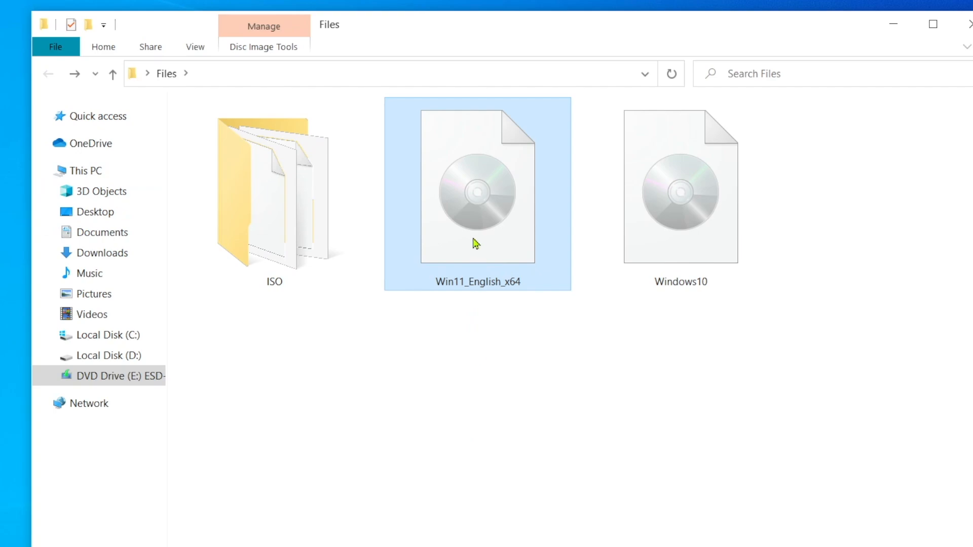
pyautogui.rightClick(468, 197)
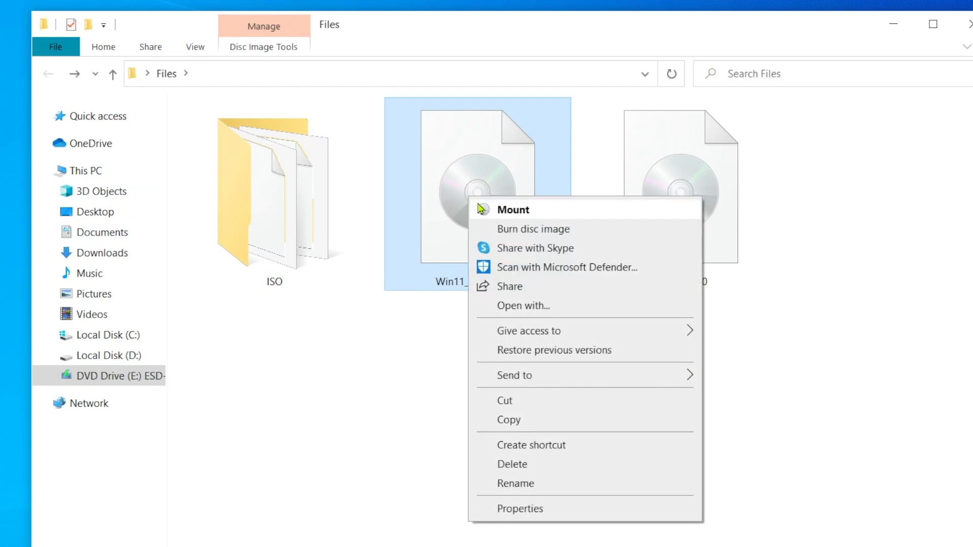
pyautogui.click(513, 209)
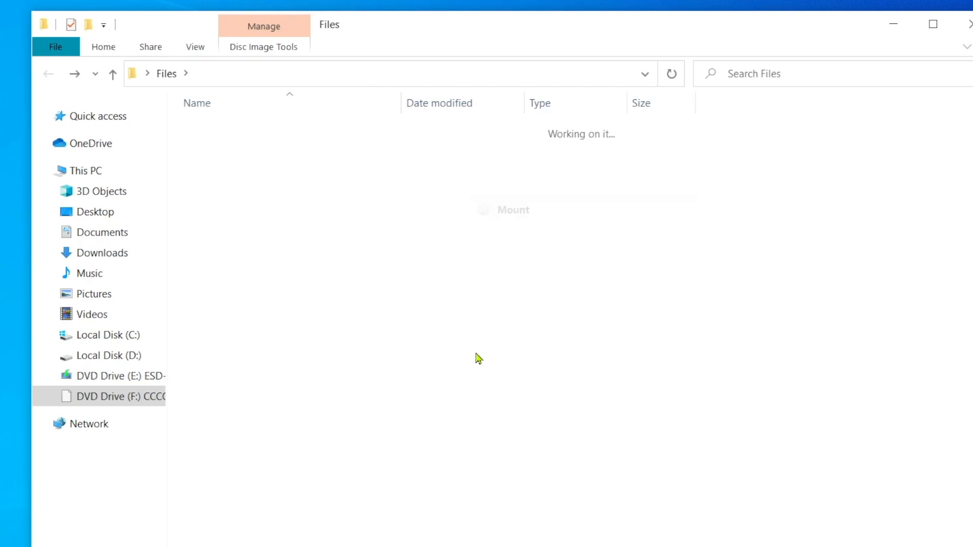
# Sort the sources folder of the mounted Windows 11 image by size and copy install.wim to the clipboard
pyautogui.doubleClick(257, 175)
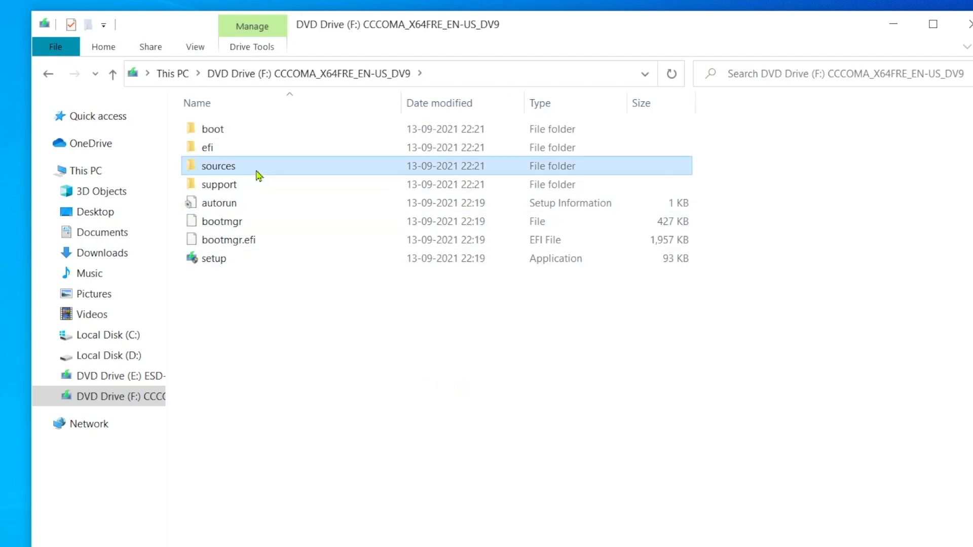
pyautogui.click(651, 107)
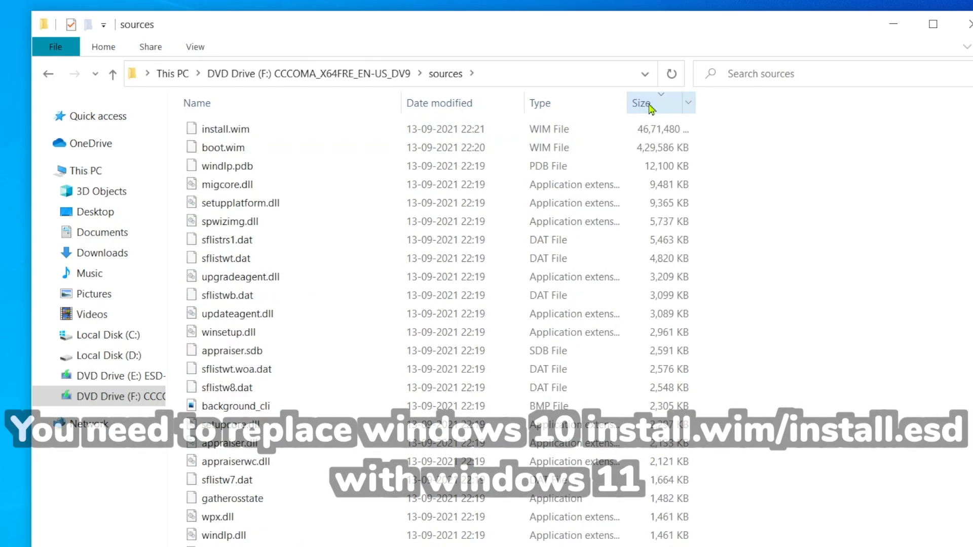
pyautogui.click(203, 135)
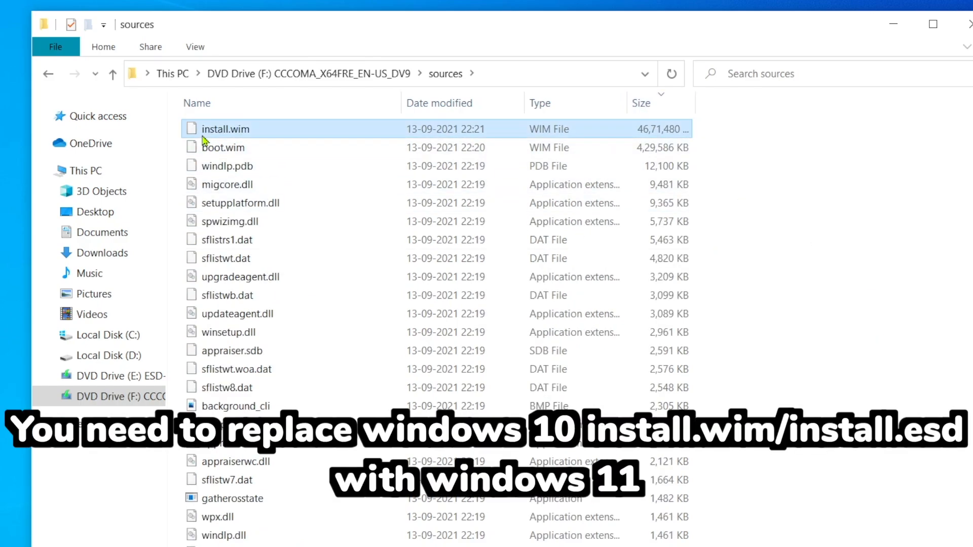
pyautogui.rightClick(291, 131)
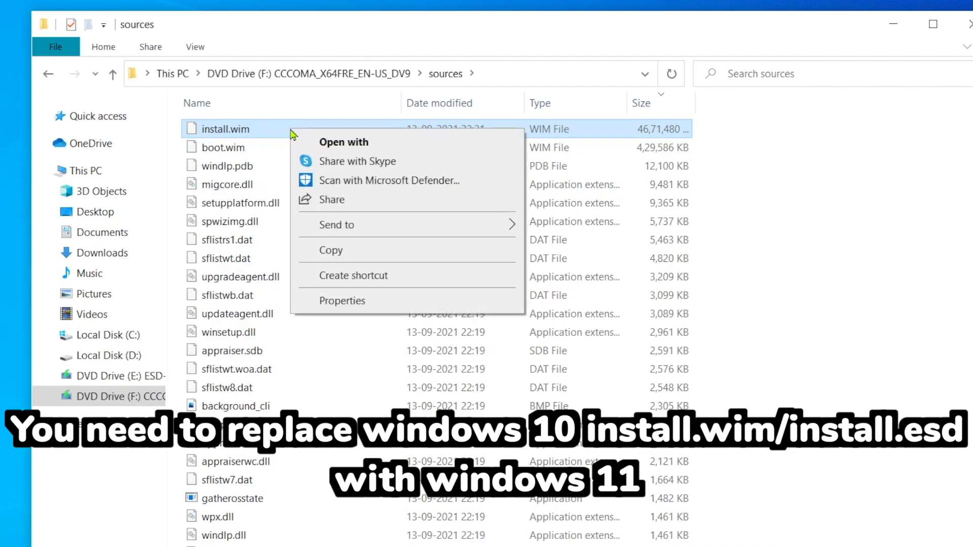
pyautogui.click(336, 251)
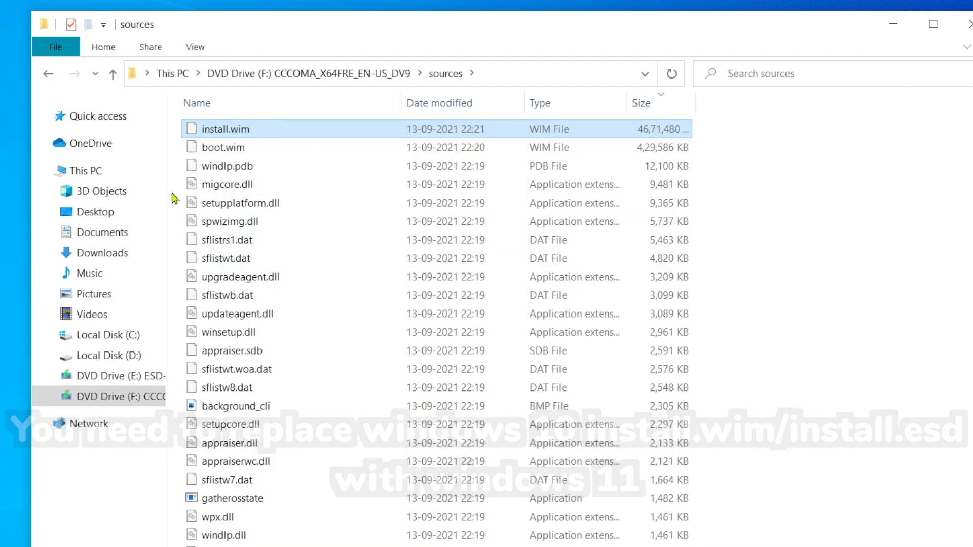
pyautogui.click(50, 77)
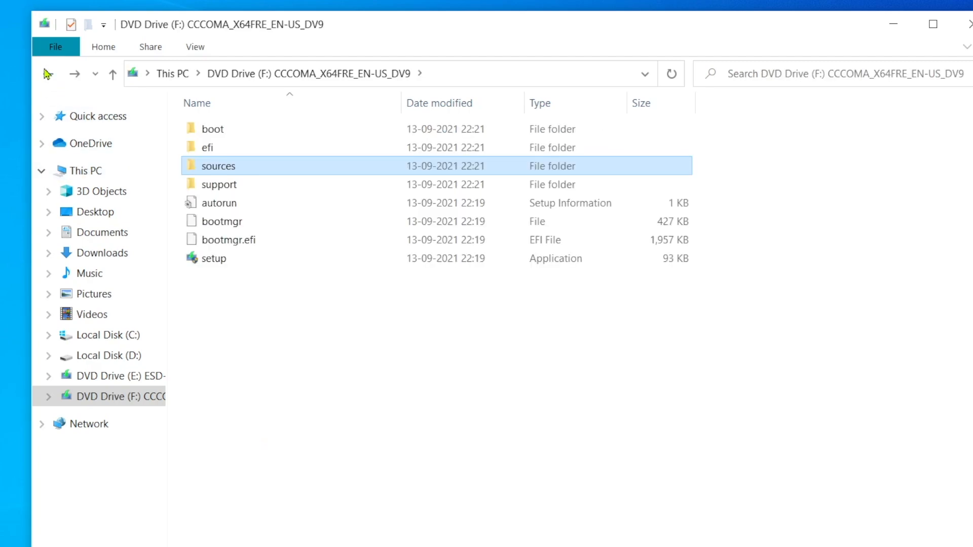
# Go back to the Files folder, open the sources folder inside the ISO folder, and sort it by size
pyautogui.click(49, 74)
pyautogui.click(298, 282)
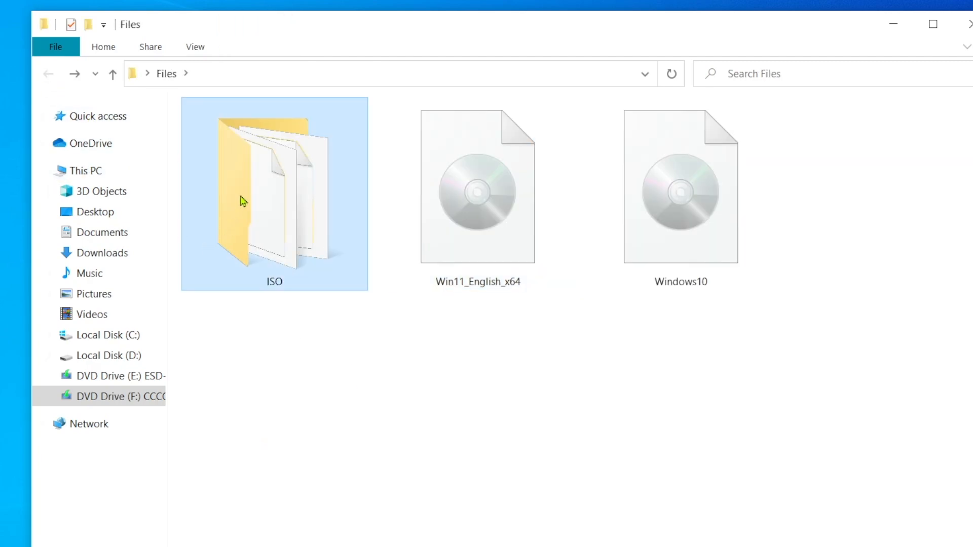
pyautogui.moveTo(243, 201)
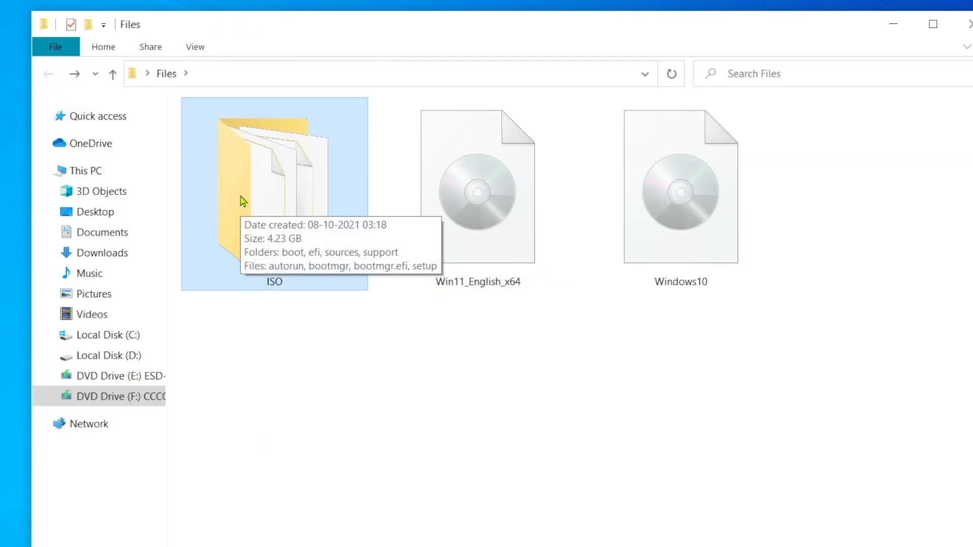
pyautogui.doubleClick(266, 187)
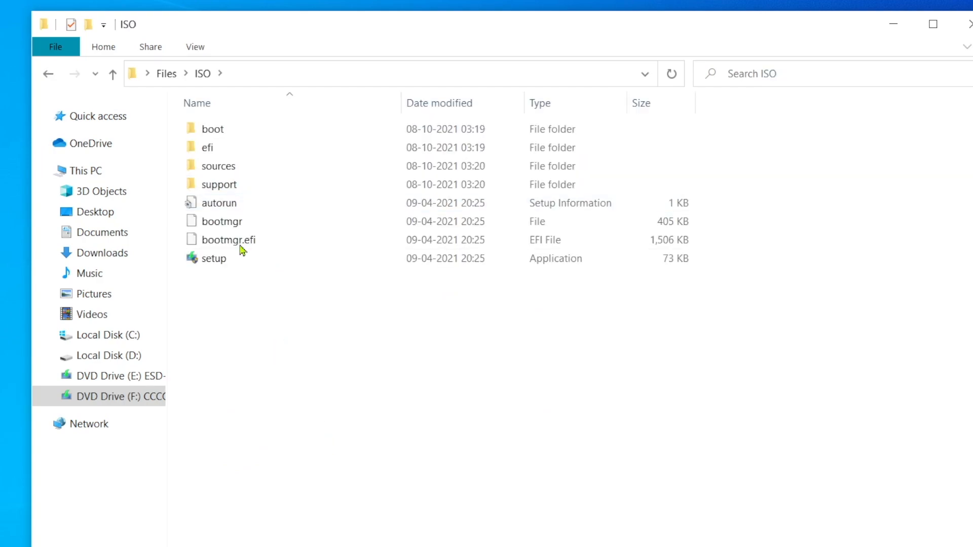
pyautogui.doubleClick(258, 164)
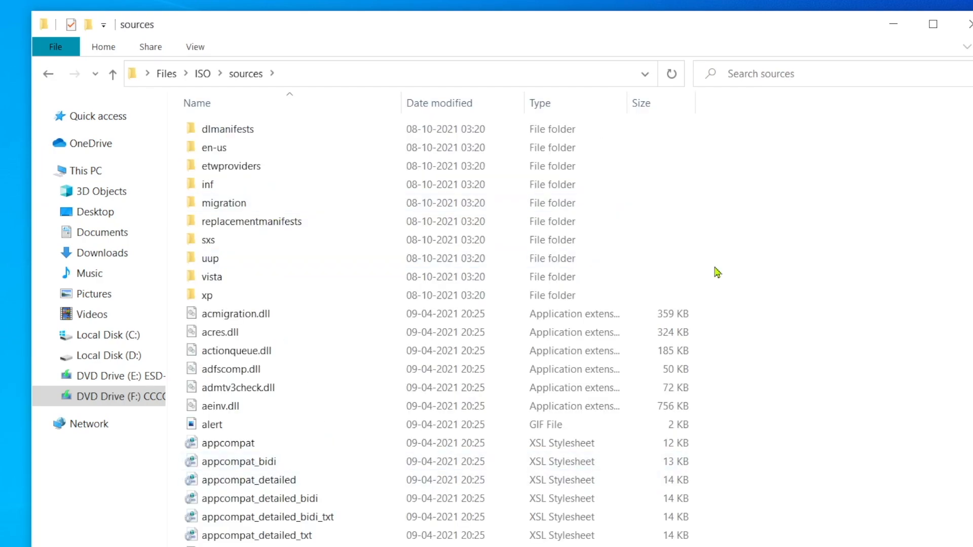
pyautogui.click(666, 103)
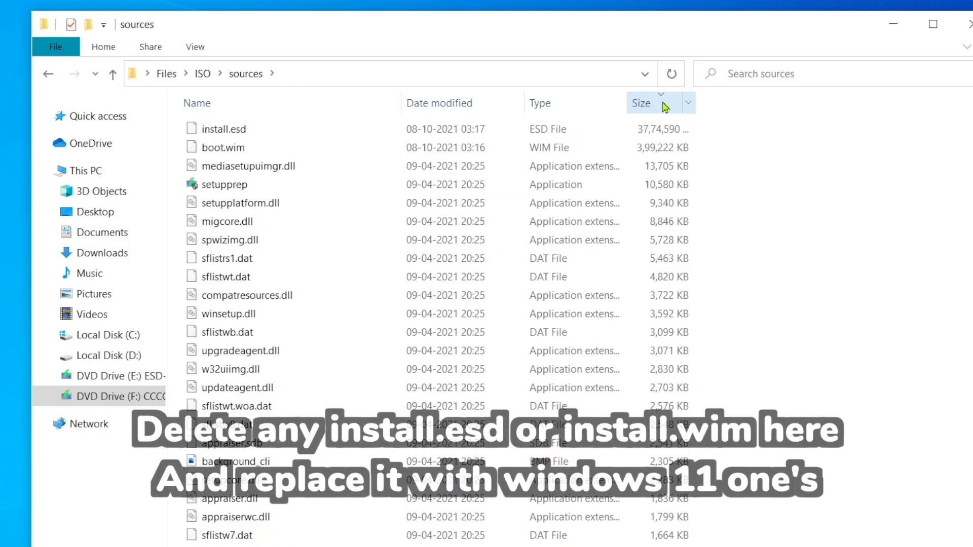
# Delete install.esd from the ISO sources folder and paste the copied Windows 11 install.wim in its place
pyautogui.click(249, 133)
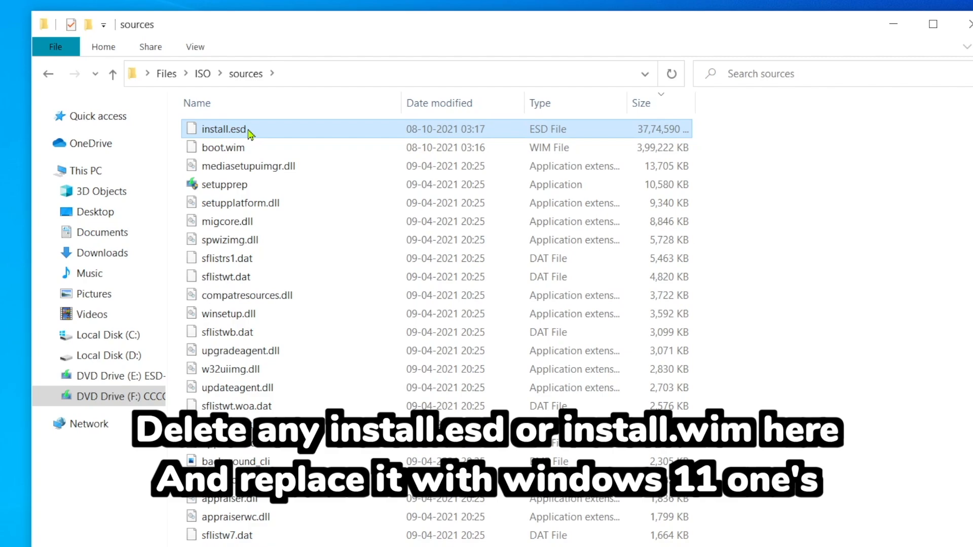
pyautogui.press('Delete')
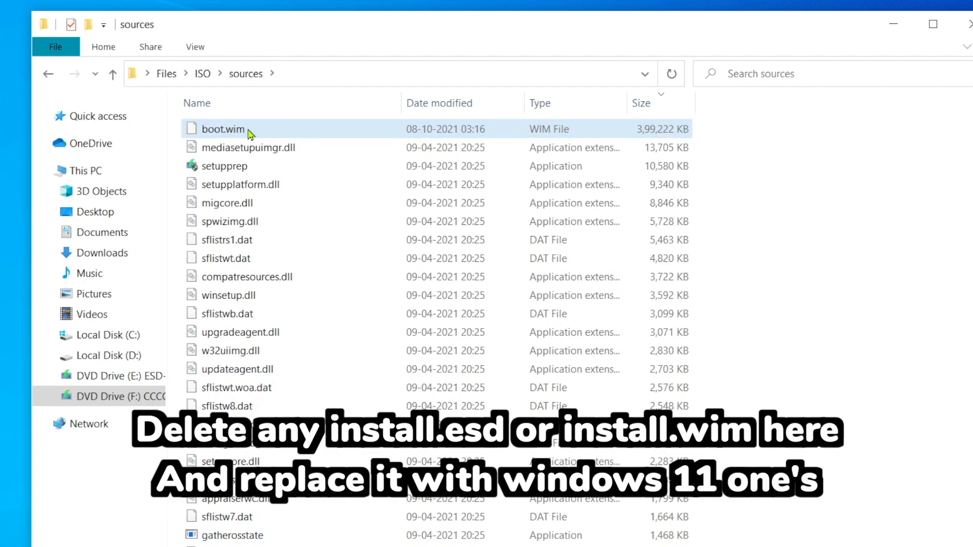
pyautogui.rightClick(827, 226)
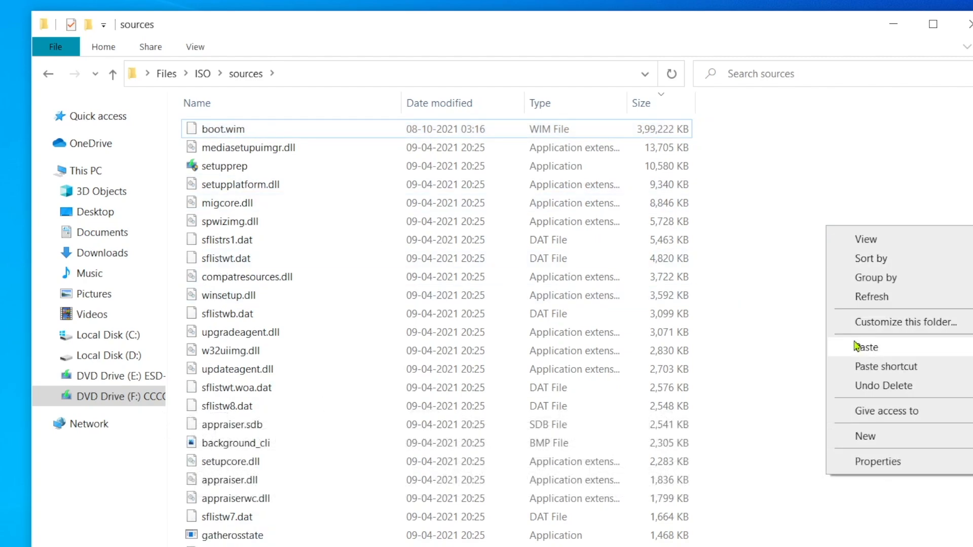
pyautogui.click(857, 346)
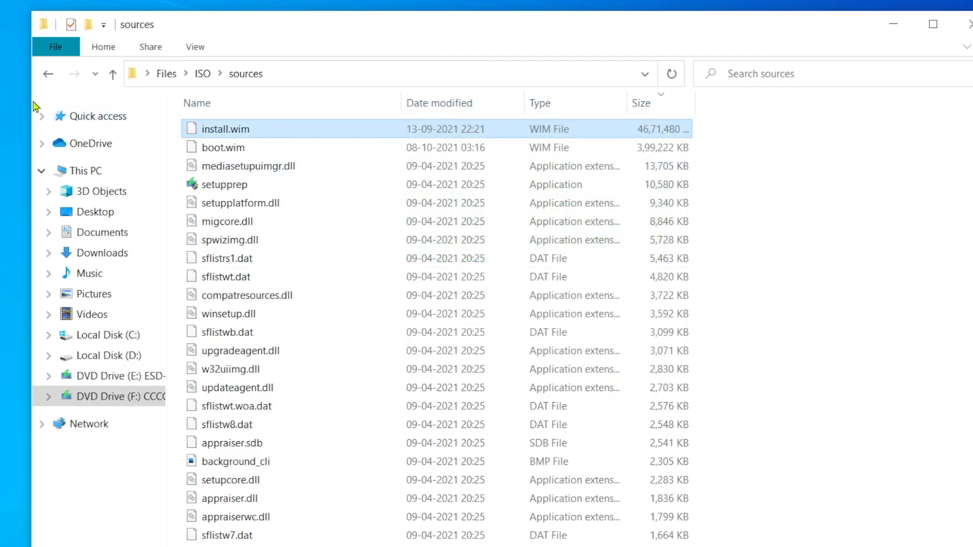
# Run setup from the ISO folder, opt in to helping make the installation of Windows better, and continue
pyautogui.click(48, 75)
pyautogui.click(49, 76)
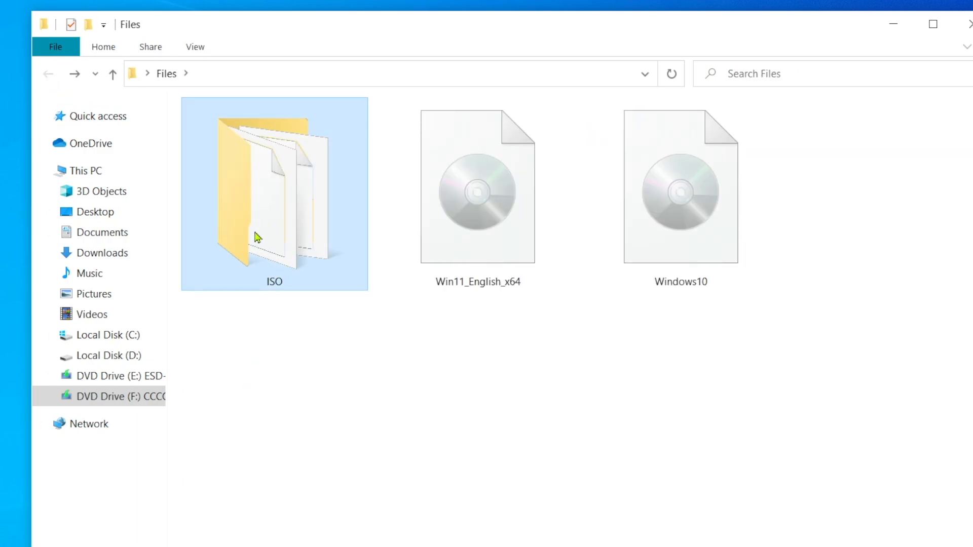
pyautogui.doubleClick(264, 248)
pyautogui.moveTo(314, 459); pyautogui.dragTo(219, 130)
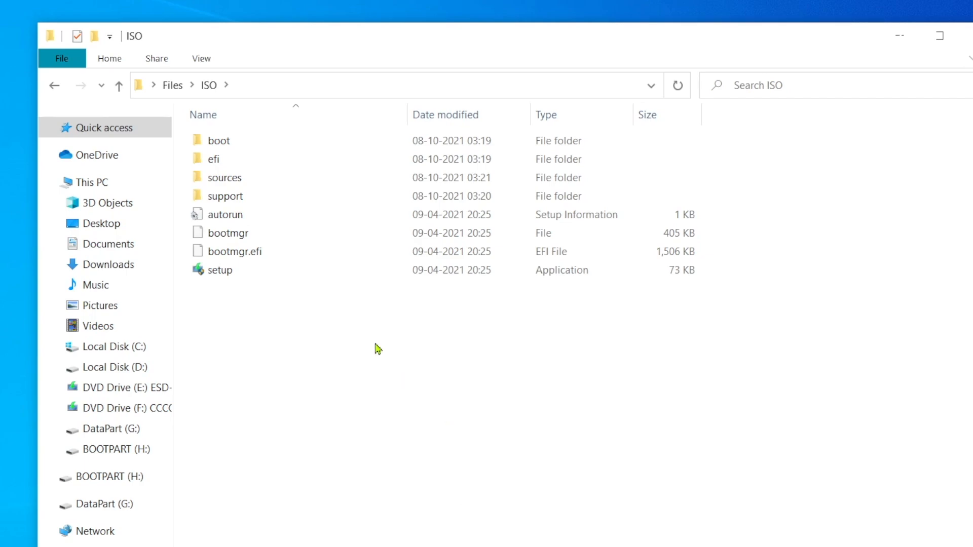
pyautogui.doubleClick(269, 274)
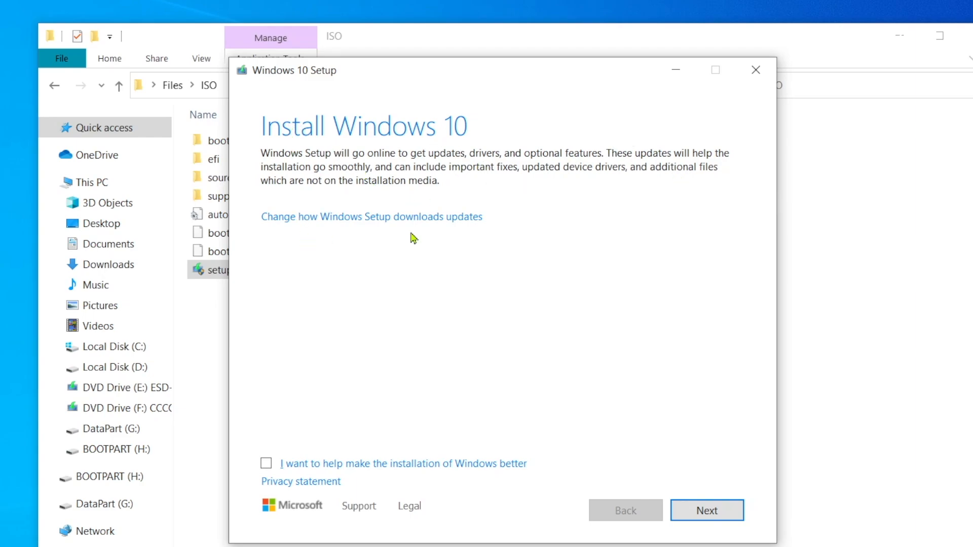
pyautogui.click(267, 464)
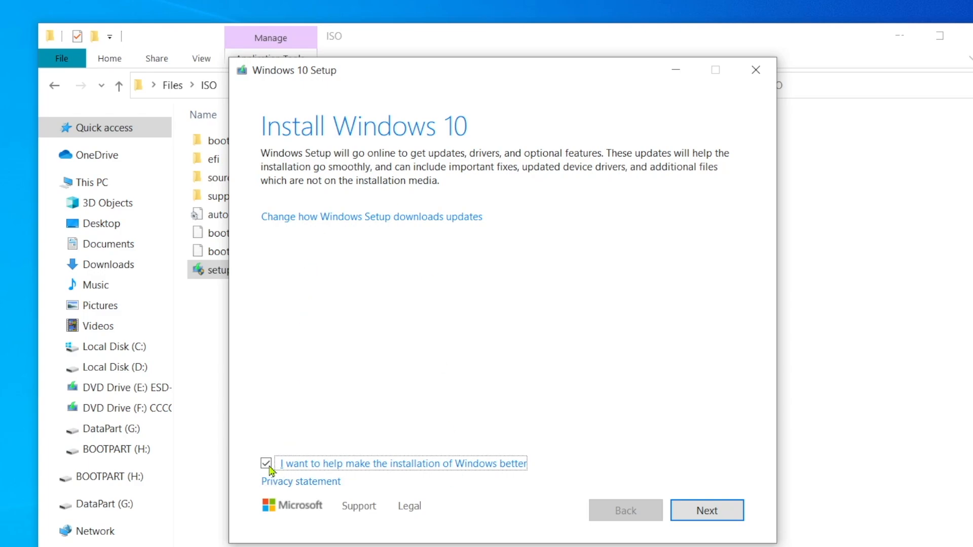
pyautogui.press('Return')
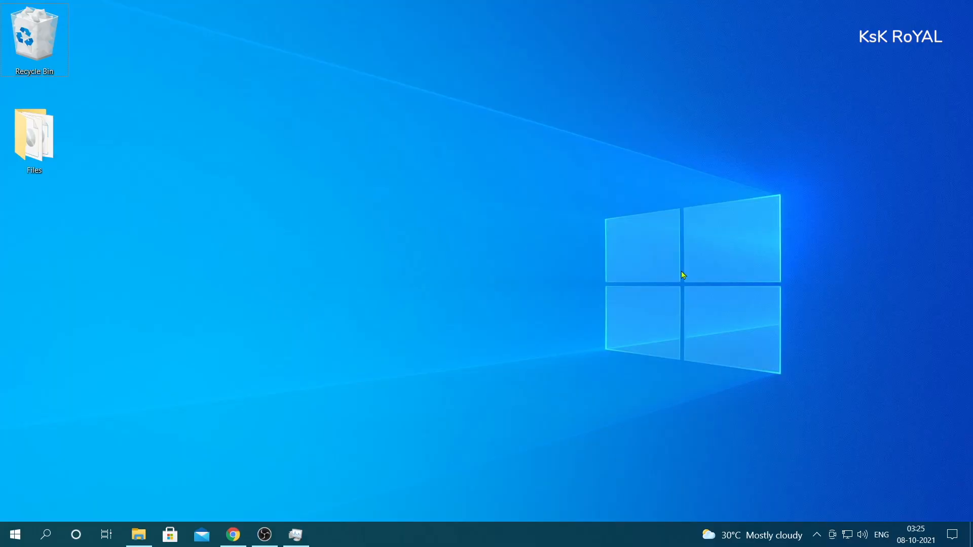
# Run Command Prompt as administrator and start diskpart
pyautogui.press('super+s')
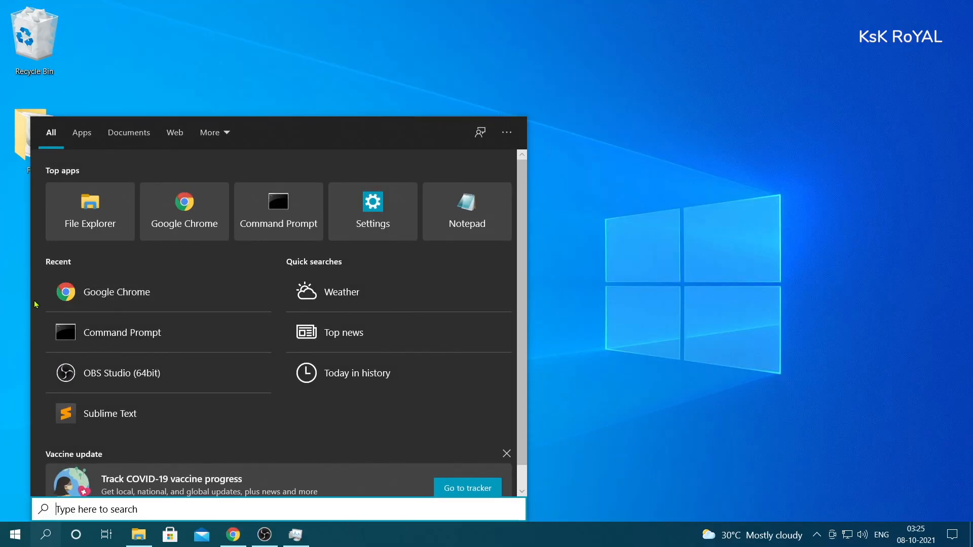
pyautogui.rightClick(82, 333)
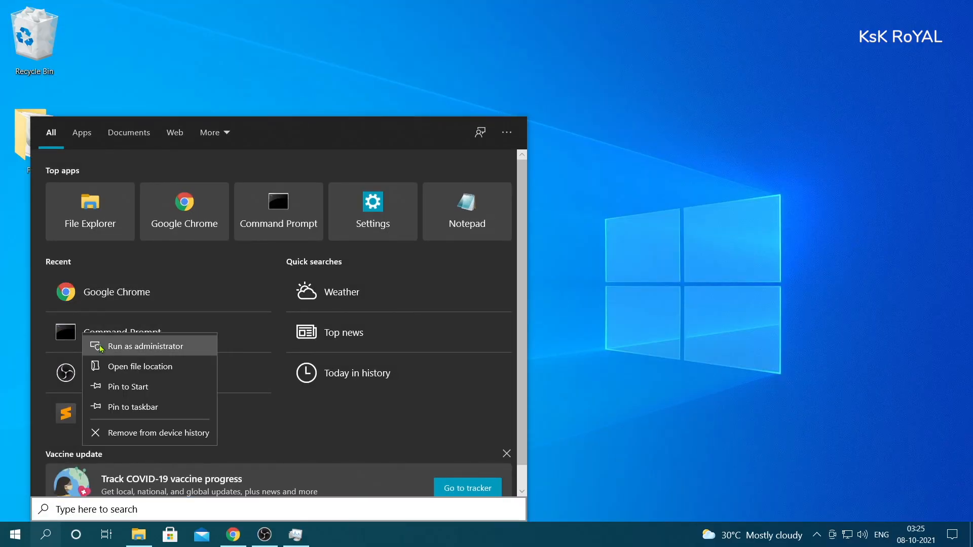
pyautogui.click(100, 348)
pyautogui.write('diskpart')
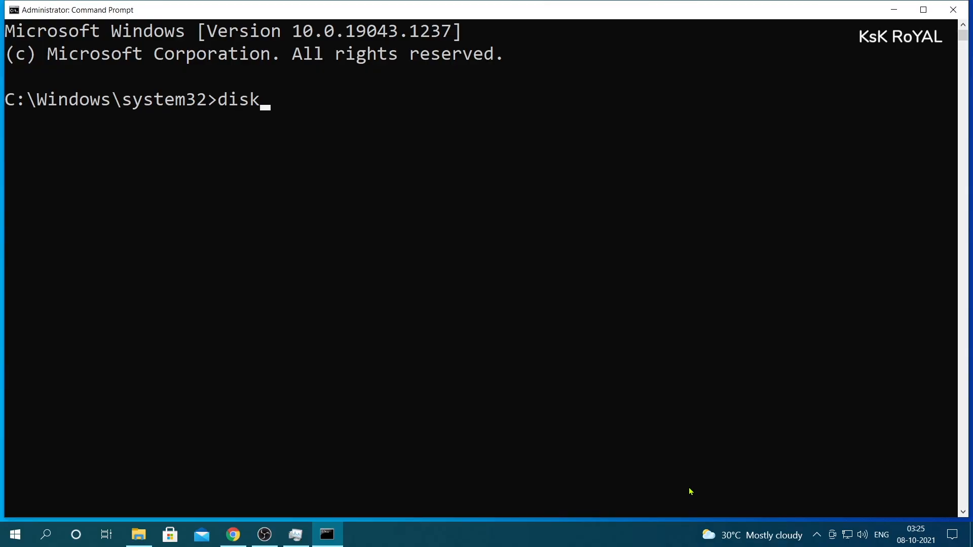
pyautogui.press('Return')
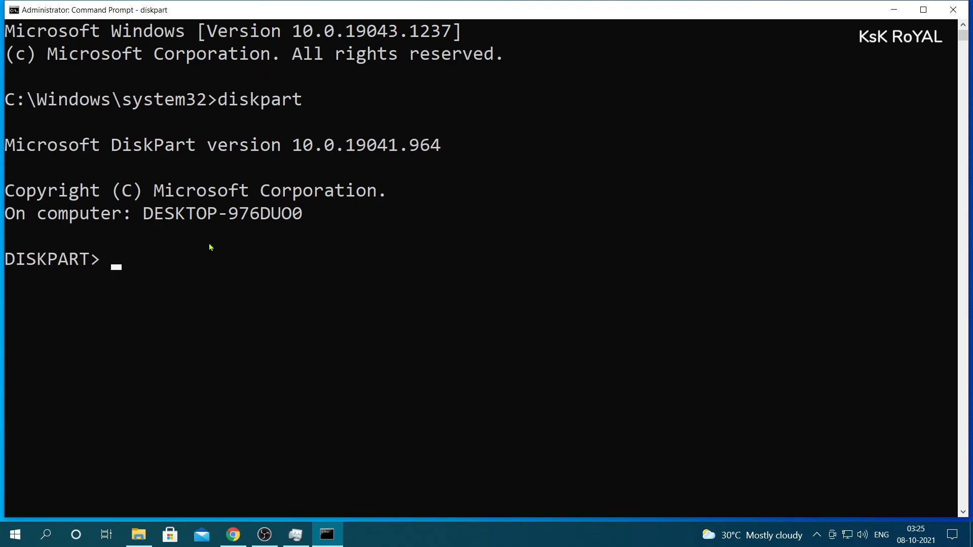
# List the disks in diskpart and compare the Disk 0 and Disk 1 entries to identify the USB drive
pyautogui.write('list disk')
pyautogui.press('Return')
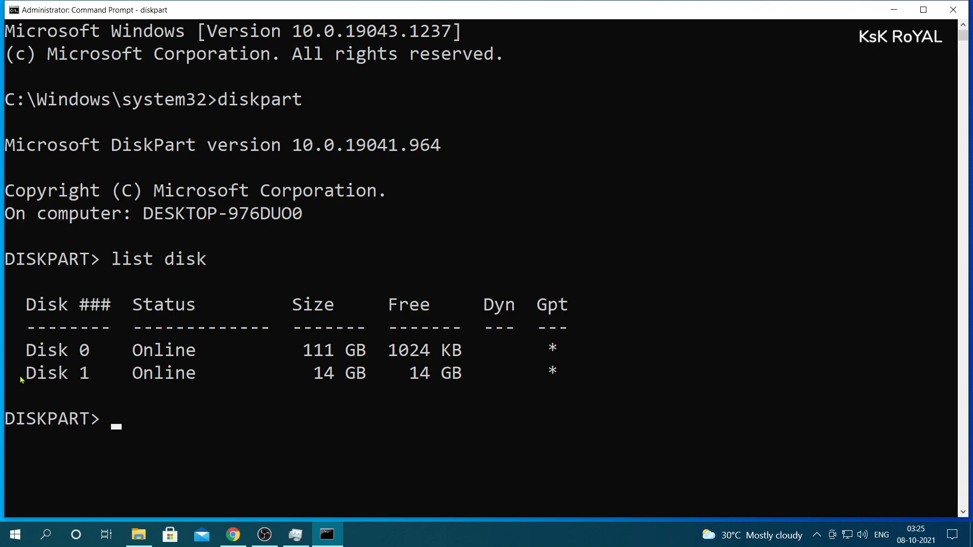
pyautogui.scroll(-3, 150, 409)
pyautogui.moveTo(19, 143); pyautogui.dragTo(606, 139)
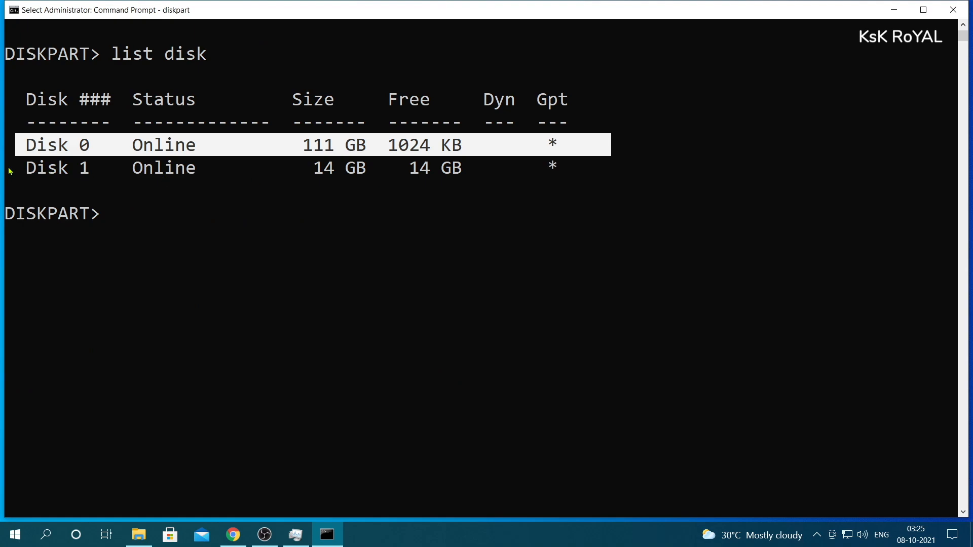
pyautogui.moveTo(26, 169); pyautogui.dragTo(658, 175)
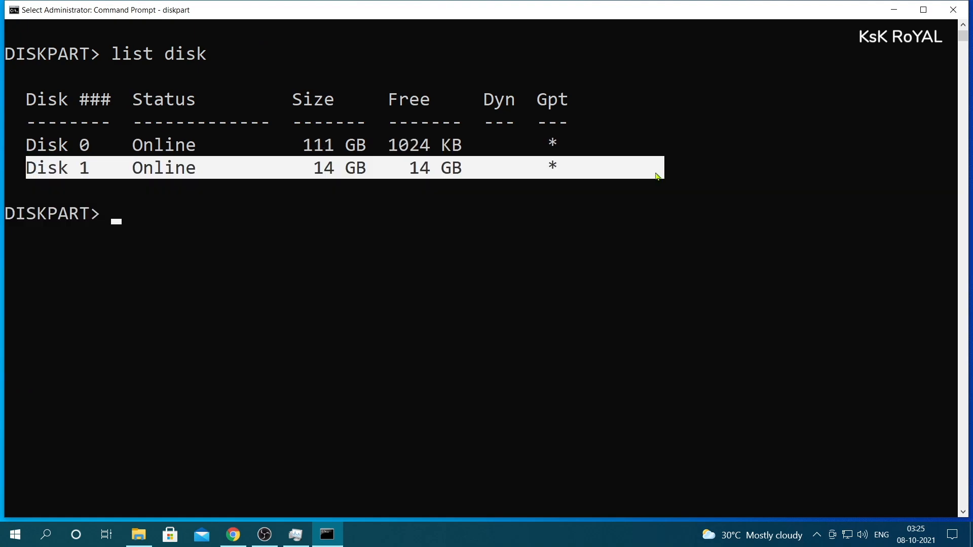
pyautogui.click(542, 266)
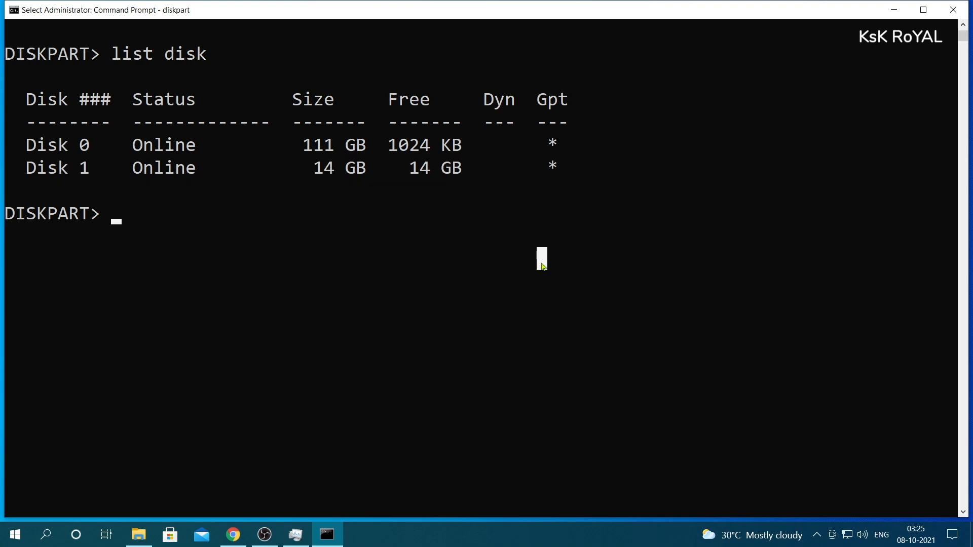
# Select disk 1 in diskpart and list the disks again to check the selection
pyautogui.write('select disk')
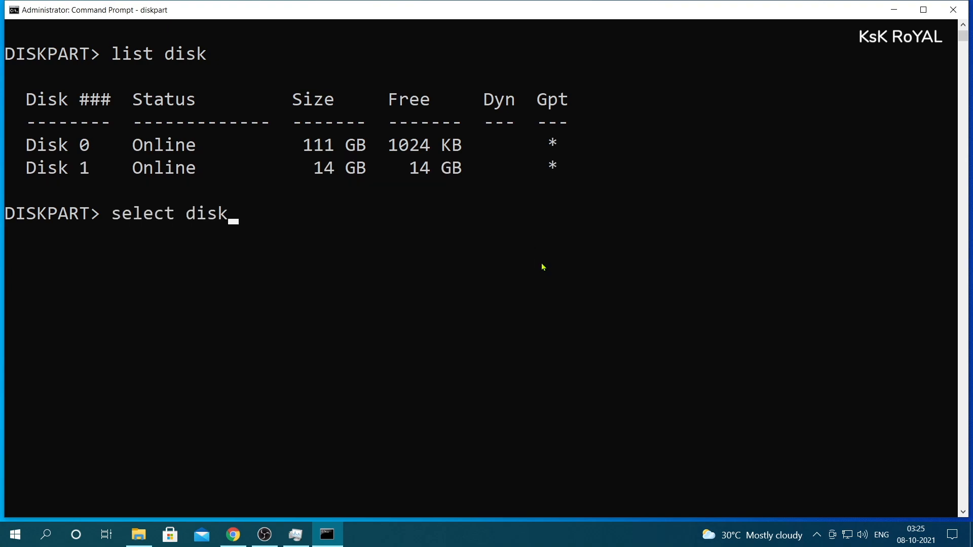
pyautogui.write(' 1')
pyautogui.press('Return')
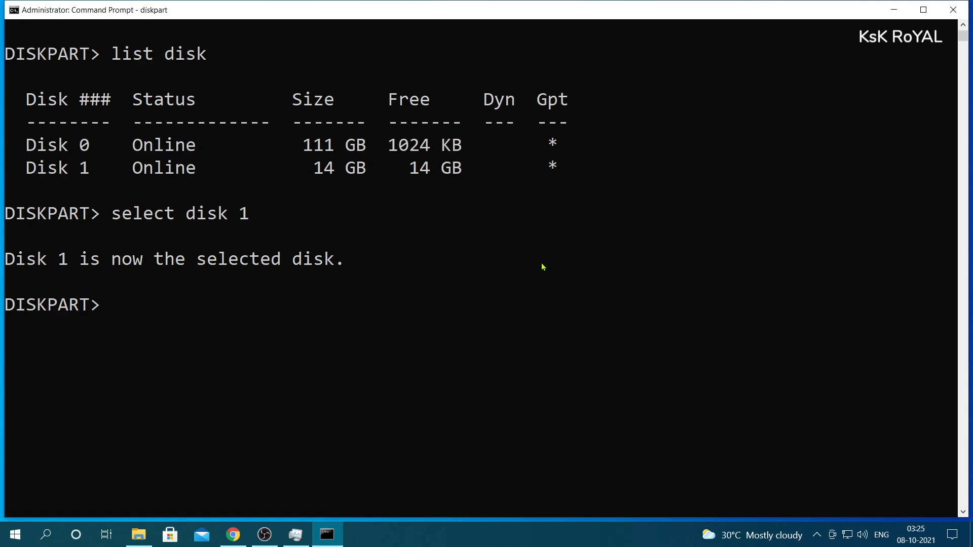
pyautogui.write('list disk')
pyautogui.press('Return')
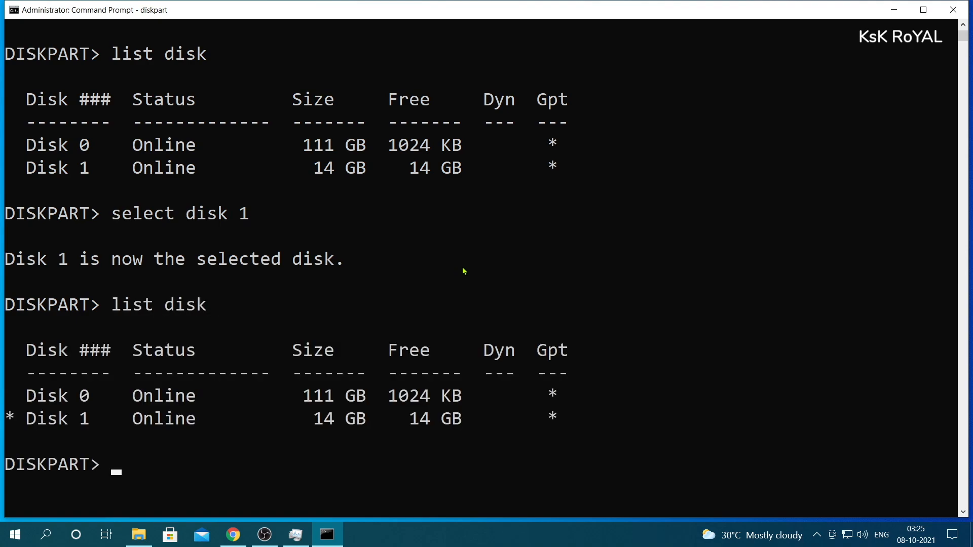
pyautogui.click(11, 419)
pyautogui.scroll(-2, 11, 419)
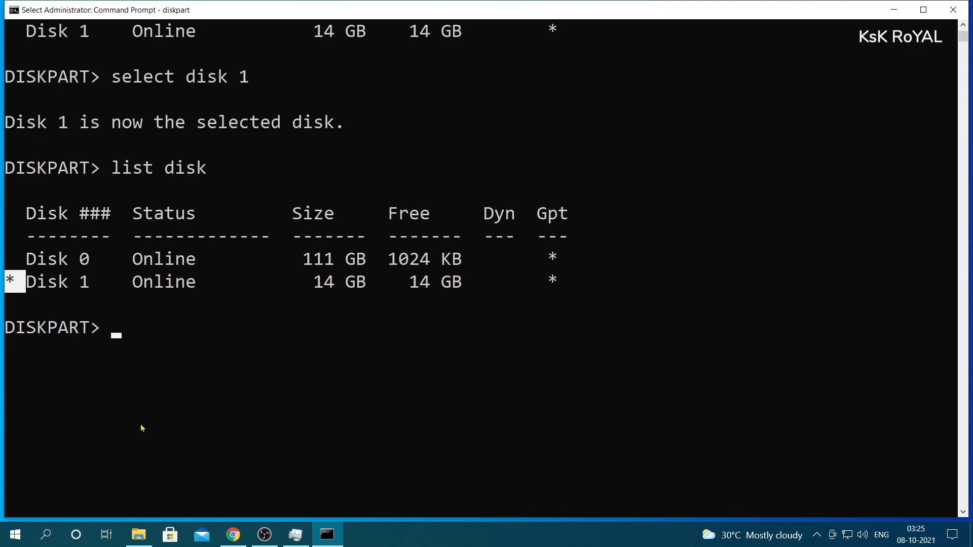
# Clean the selected disk 1 and convert it to GPT format
pyautogui.write('clean')
pyautogui.press('Return')
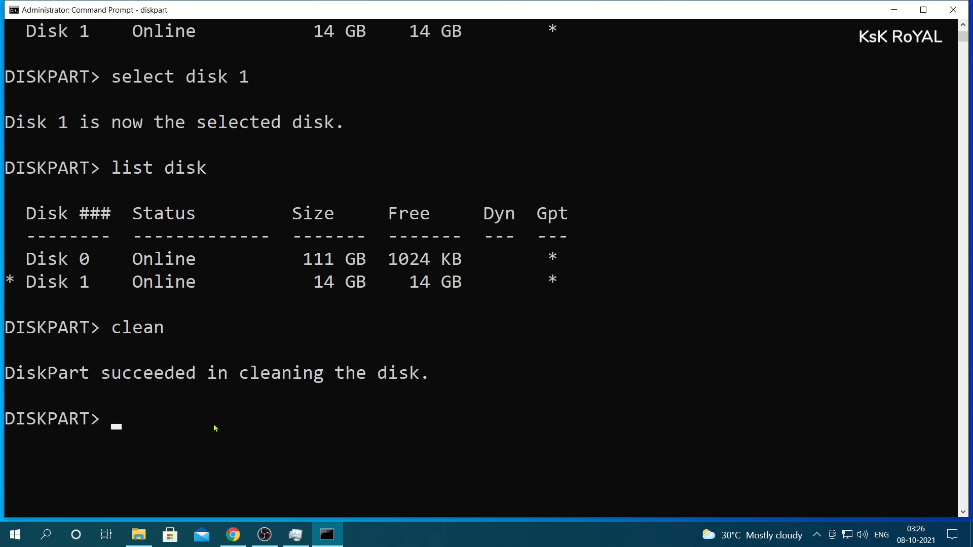
pyautogui.write('convert gpt')
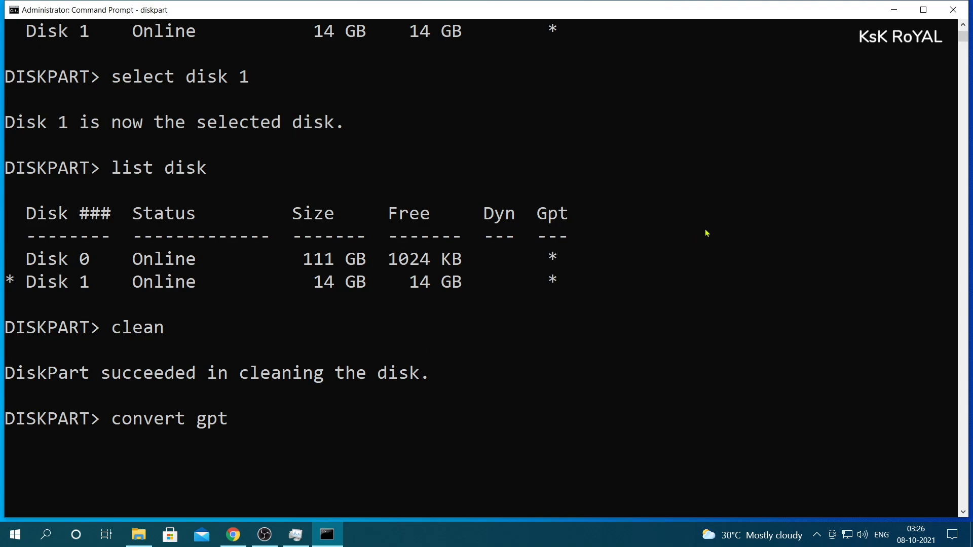
pyautogui.press('Return')
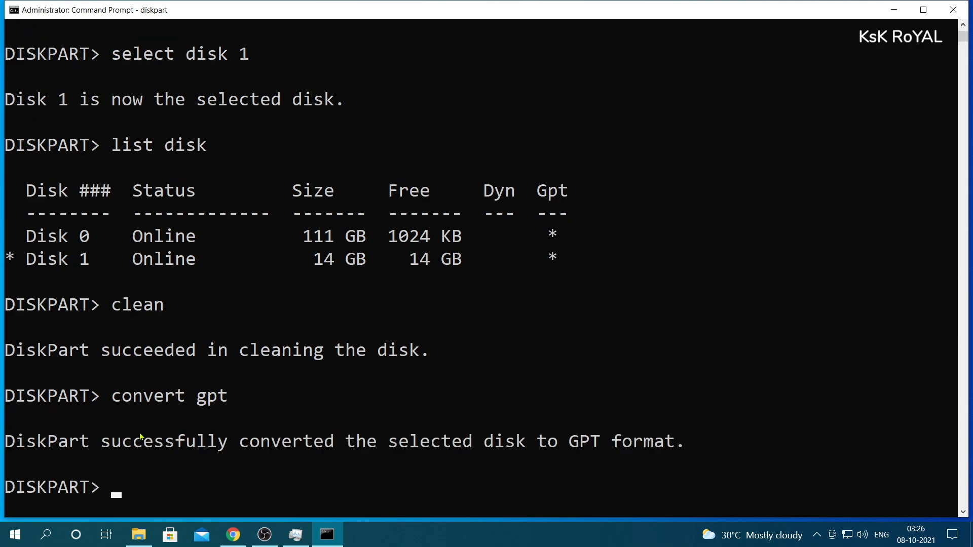
pyautogui.doubleClick(70, 446)
pyautogui.doubleClick(106, 451)
pyautogui.click(349, 453)
pyautogui.doubleClick(349, 453)
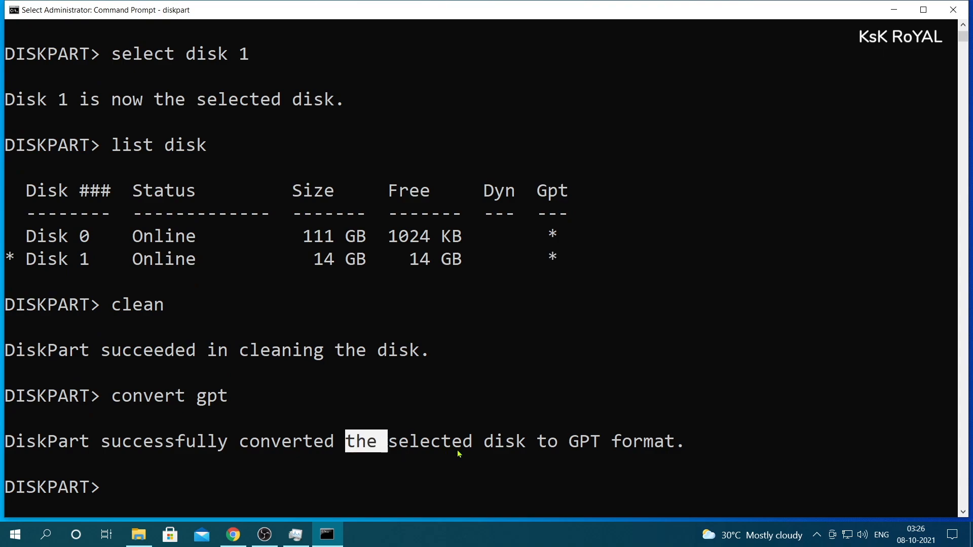
pyautogui.doubleClick(458, 453)
pyautogui.scroll(-2, 670, 453)
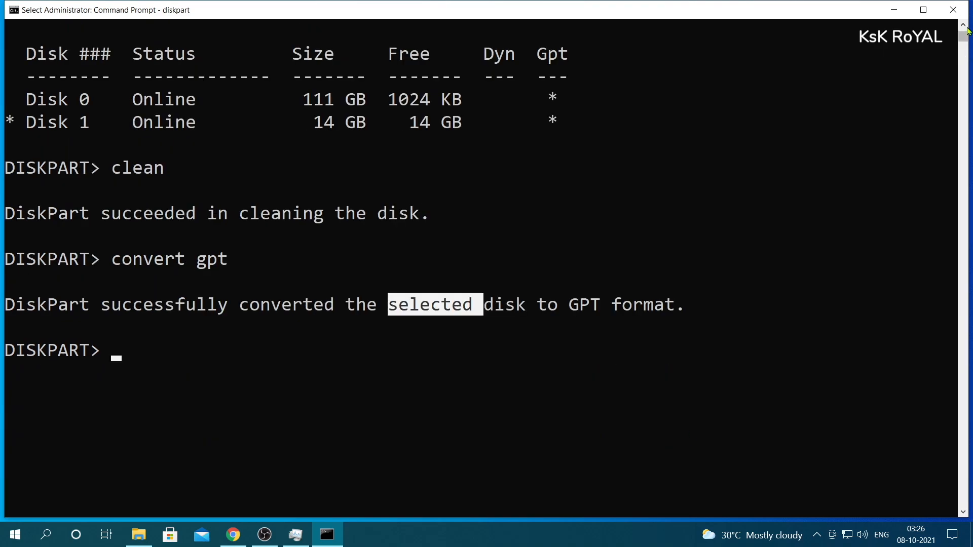
# Close the Command Prompt and open Disk Management by running diskmgmt.msc
pyautogui.click(958, 14)
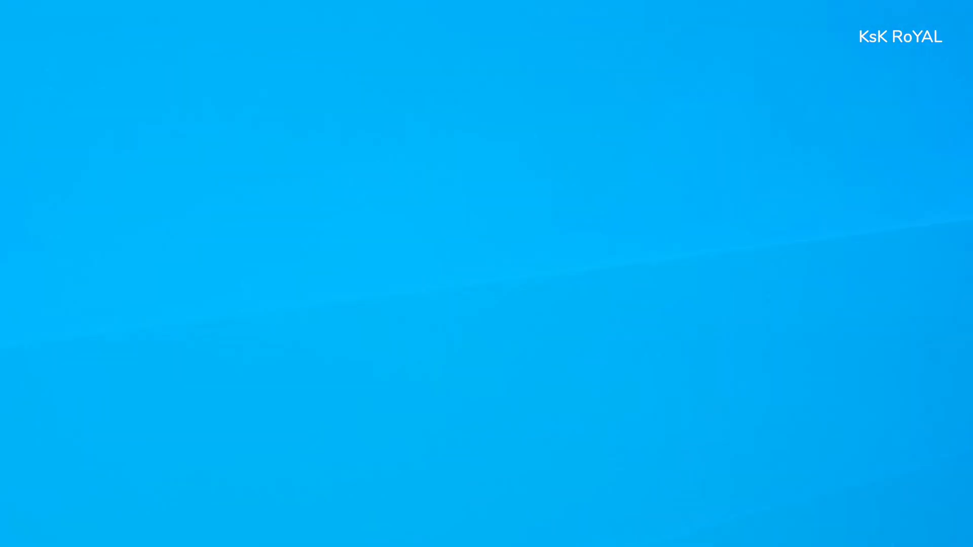
pyautogui.press('super+r')
pyautogui.write('disk')
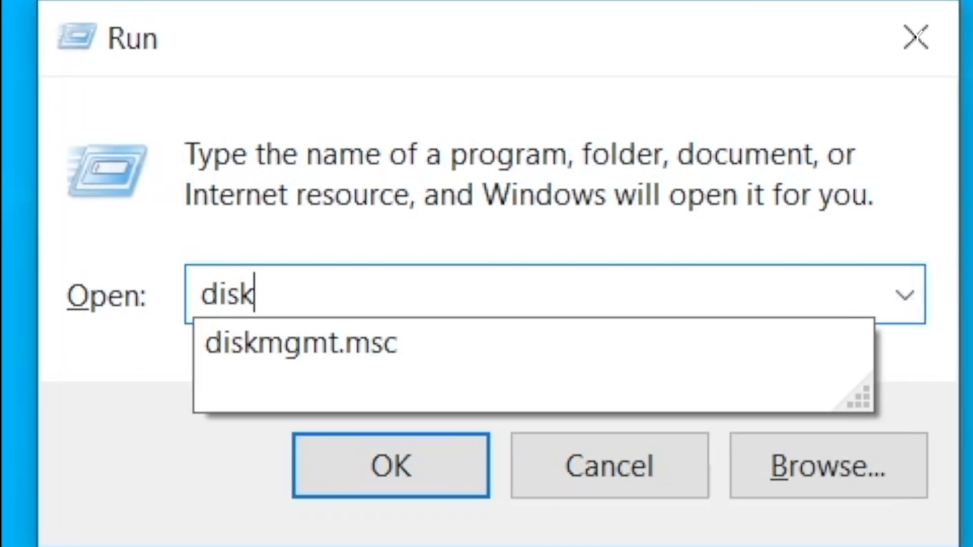
pyautogui.press('Down')
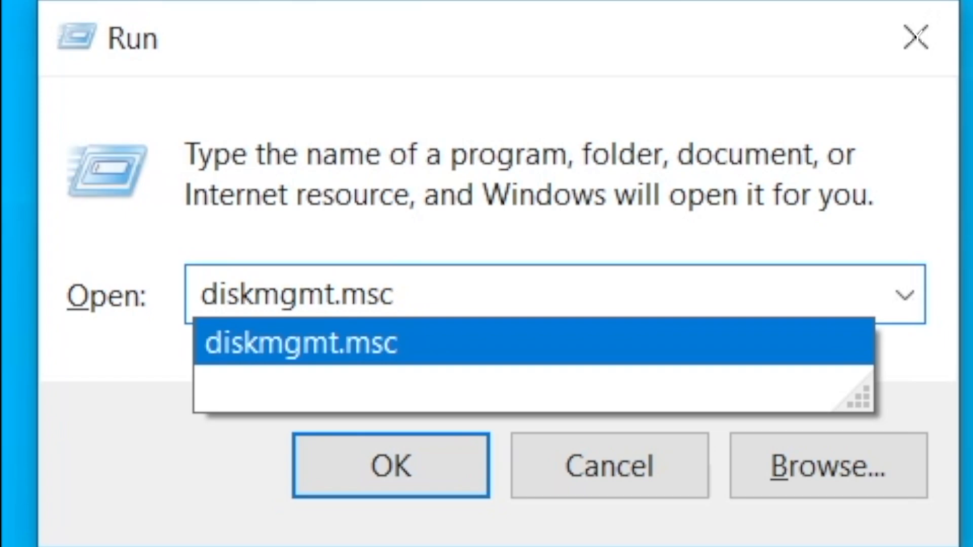
pyautogui.press('Return')
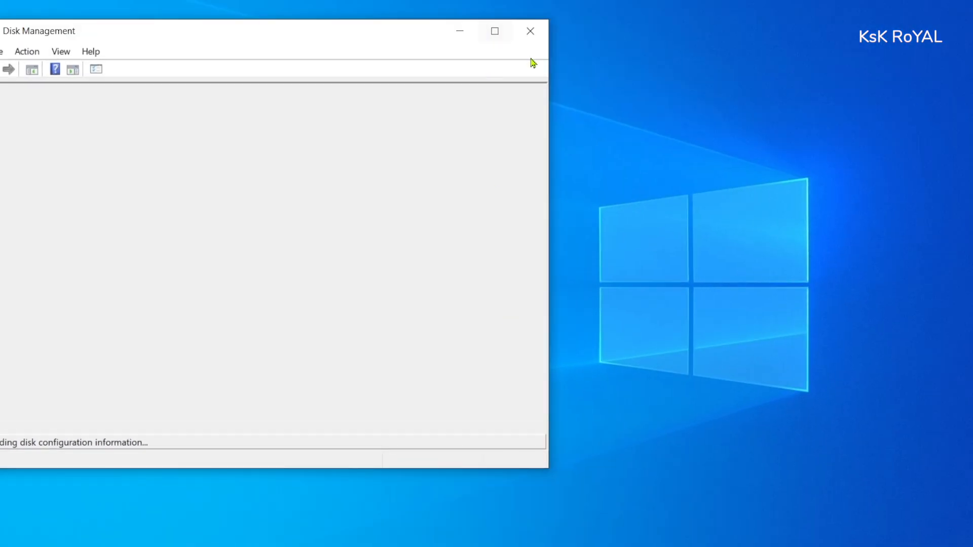
# Enlarge the Disk Management window to show all disks and select the unallocated space on Disk 1
pyautogui.moveTo(691, 44); pyautogui.dragTo(956, 43)
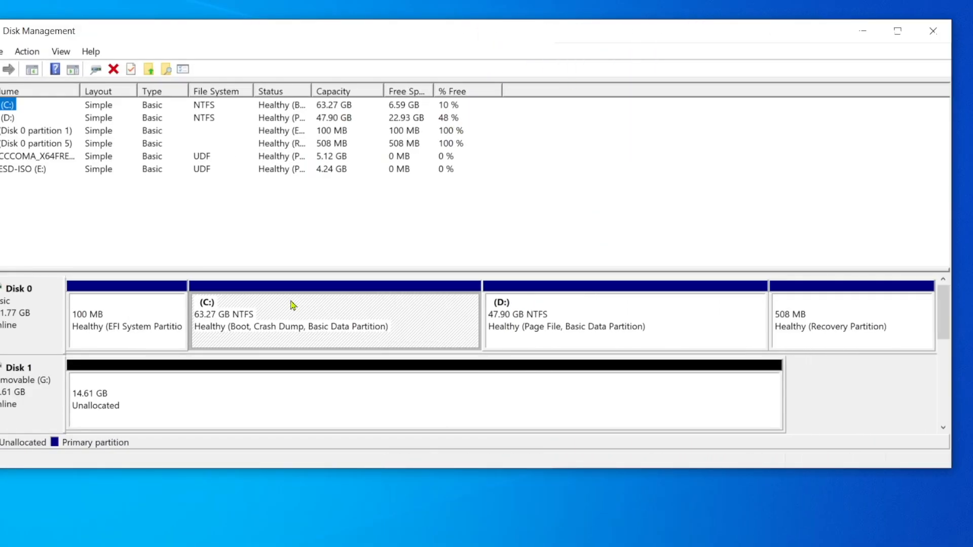
pyautogui.moveTo(365, 470); pyautogui.dragTo(367, 507)
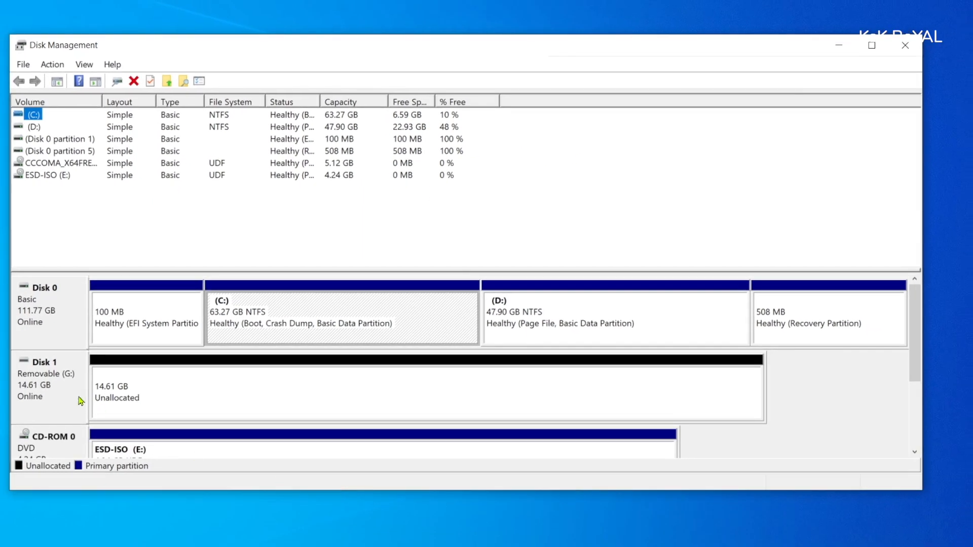
pyautogui.moveTo(304, 492); pyautogui.dragTo(297, 523)
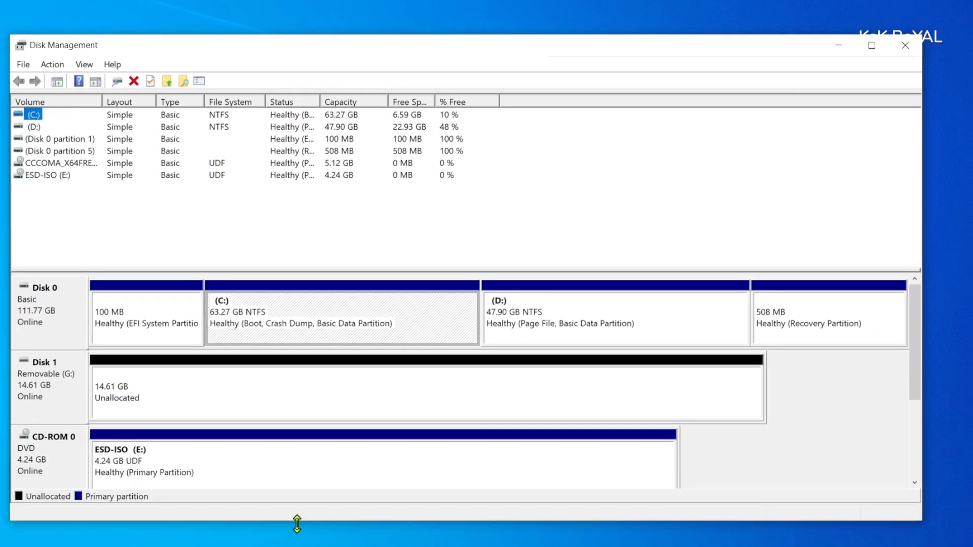
pyautogui.click(69, 390)
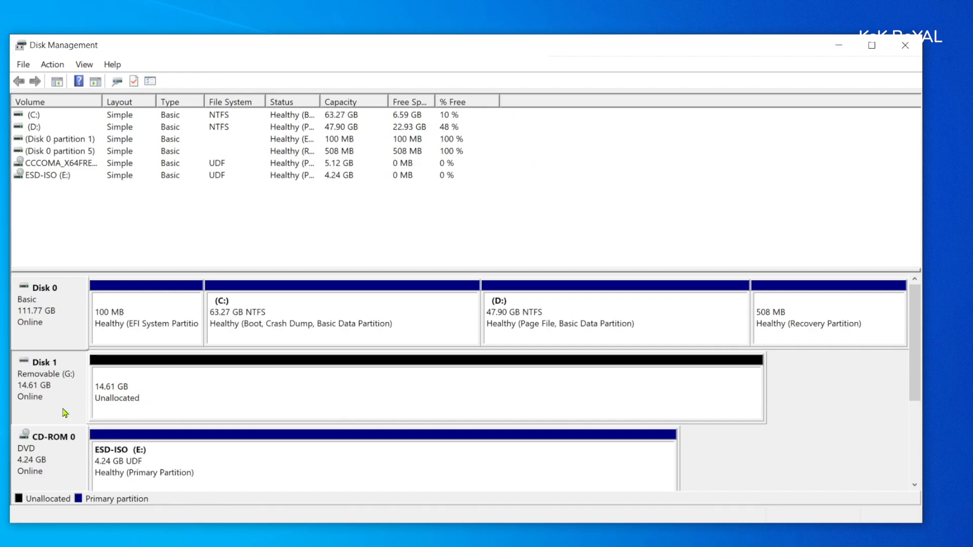
pyautogui.click(148, 396)
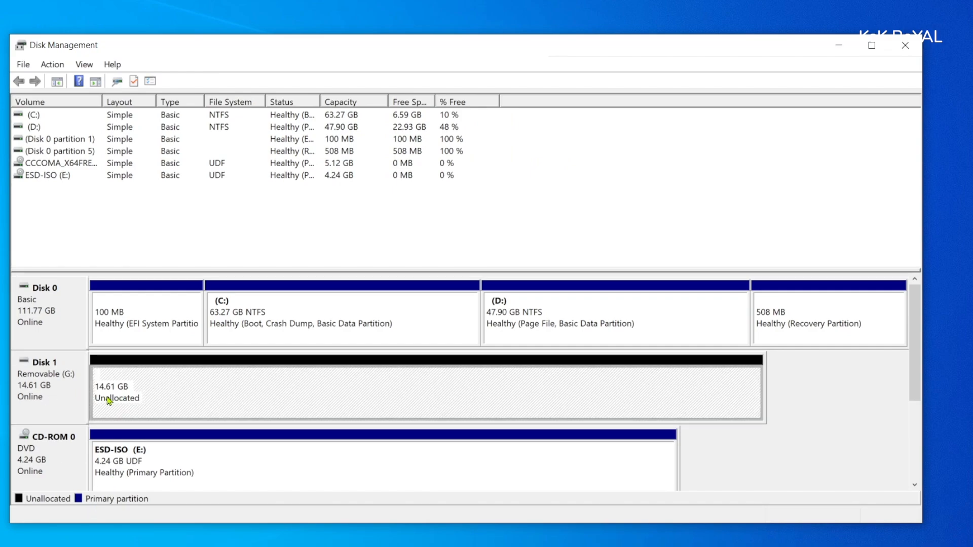
# Start a new simple volume in the unallocated space of Disk 1 and set its size to 1200 MB
pyautogui.rightClick(163, 411)
pyautogui.click(175, 414)
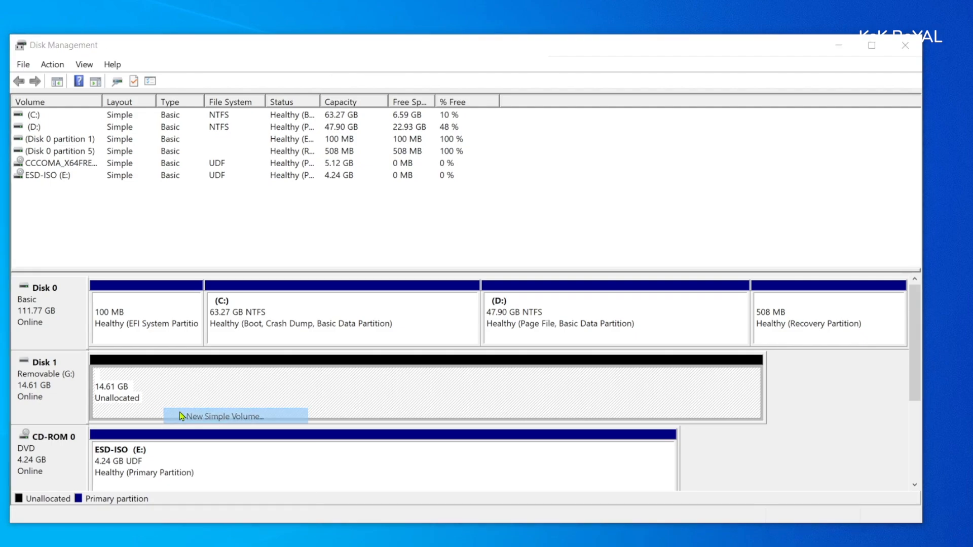
pyautogui.moveTo(227, 121); pyautogui.dragTo(466, 136)
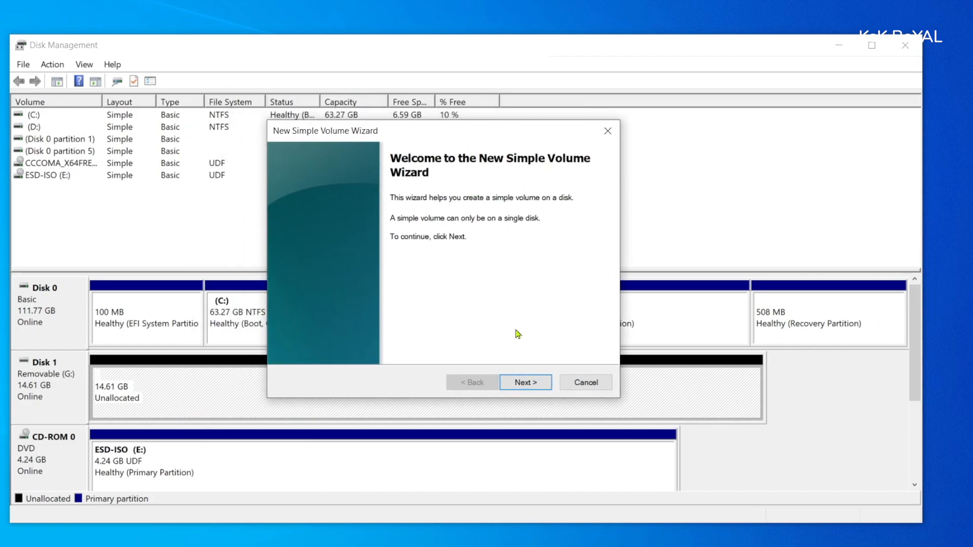
pyautogui.click(527, 383)
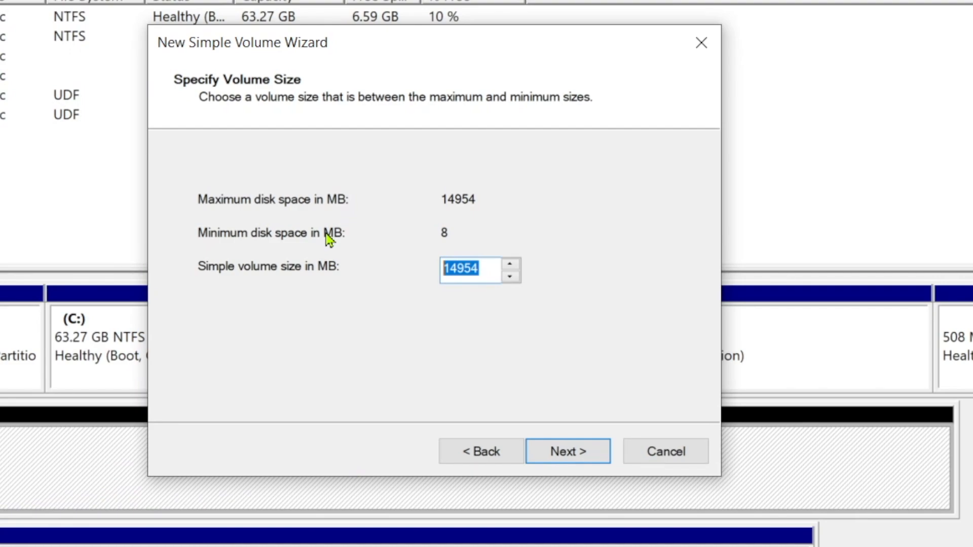
pyautogui.press('Right')
pyautogui.press('Down')
pyautogui.hotkey('ctrl', 'a')
pyautogui.write('1200')
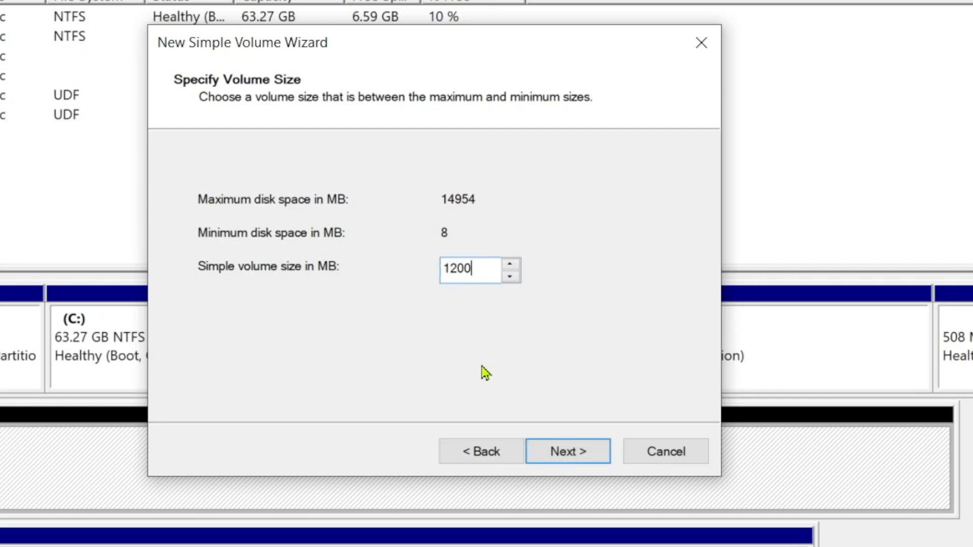
pyautogui.click(589, 454)
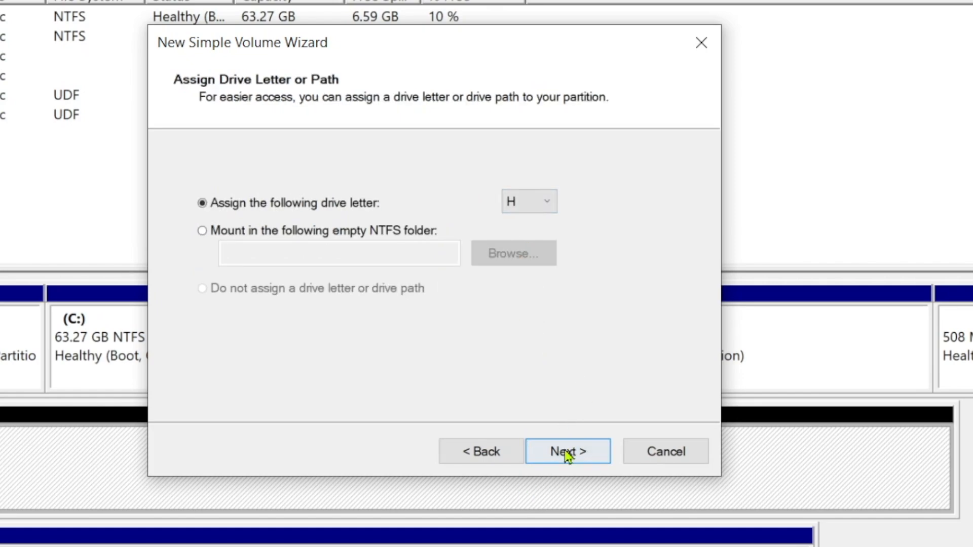
# Keep drive letter H, format the new volume as FAT32 with the label BootPart, and finish creating it
pyautogui.click(567, 452)
pyautogui.click(494, 253)
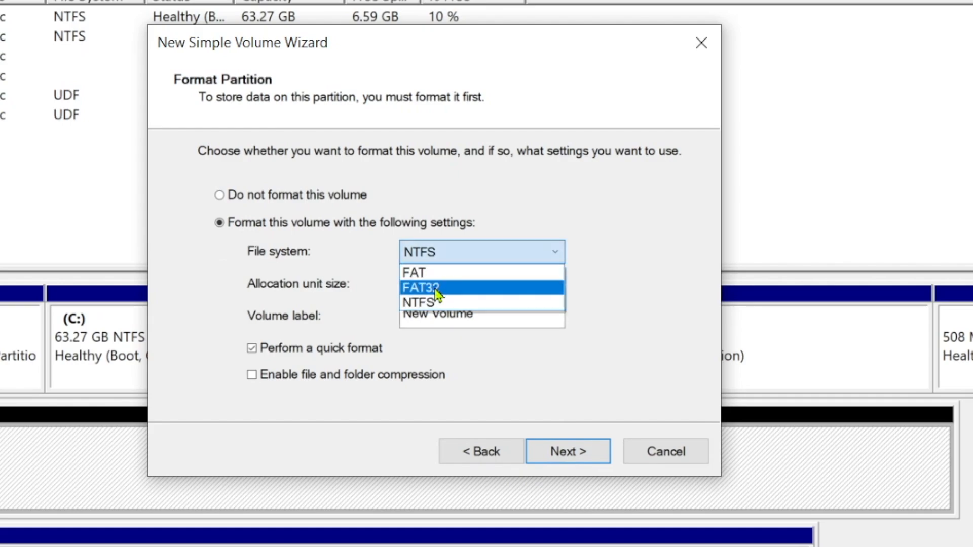
pyautogui.click(437, 288)
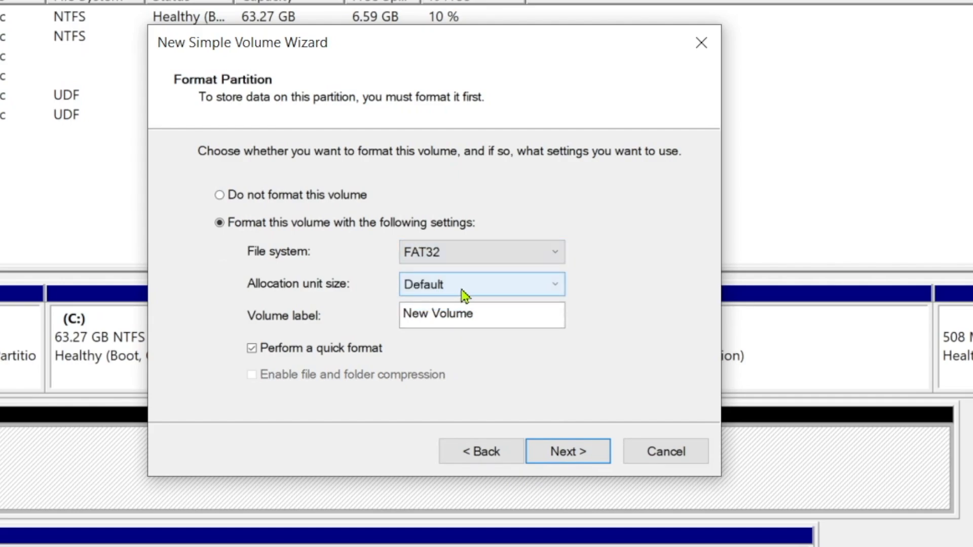
pyautogui.moveTo(504, 311); pyautogui.dragTo(385, 309)
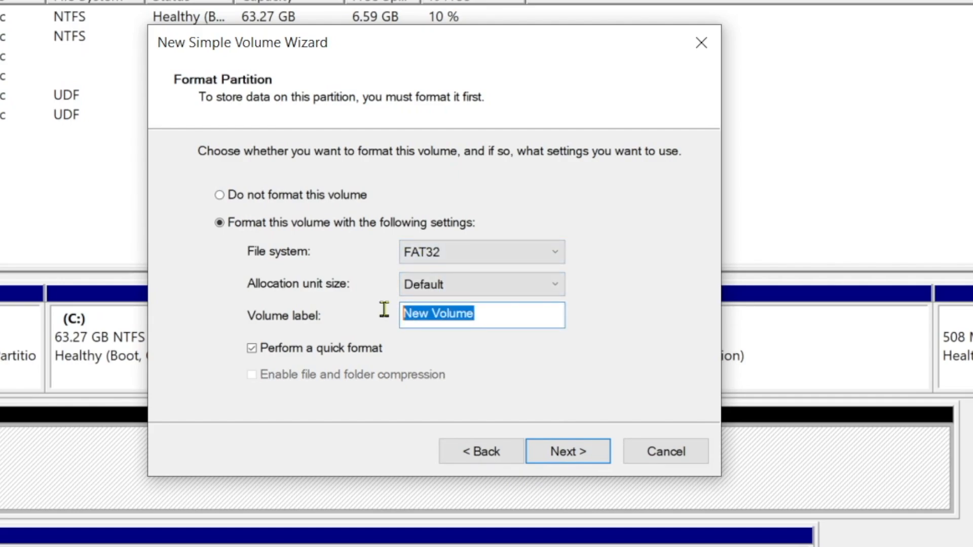
pyautogui.write('BootPart')
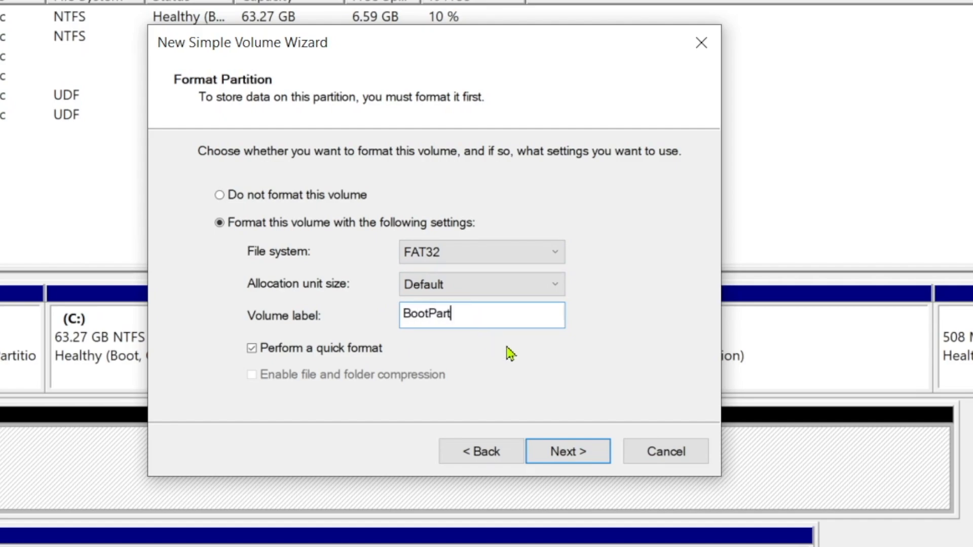
pyautogui.moveTo(456, 316); pyautogui.dragTo(380, 324)
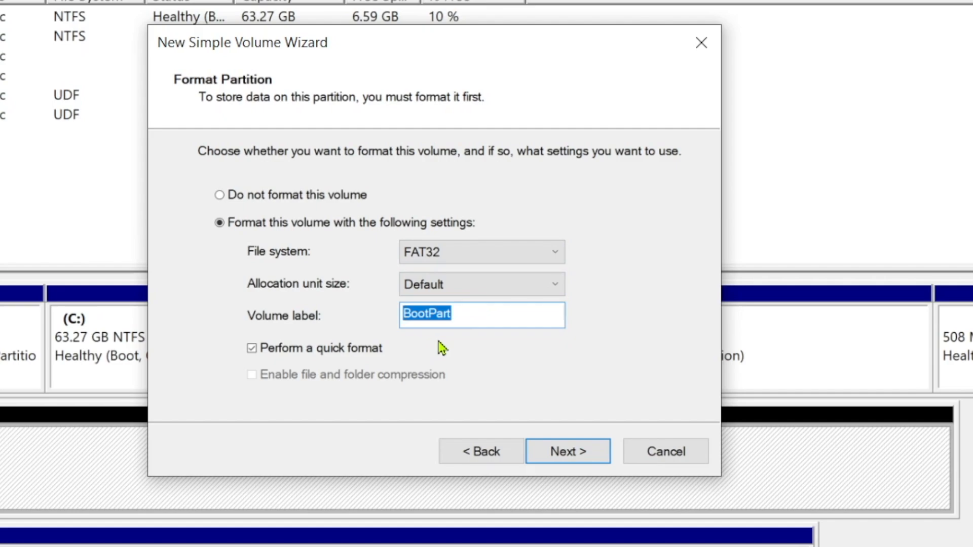
pyautogui.click(575, 452)
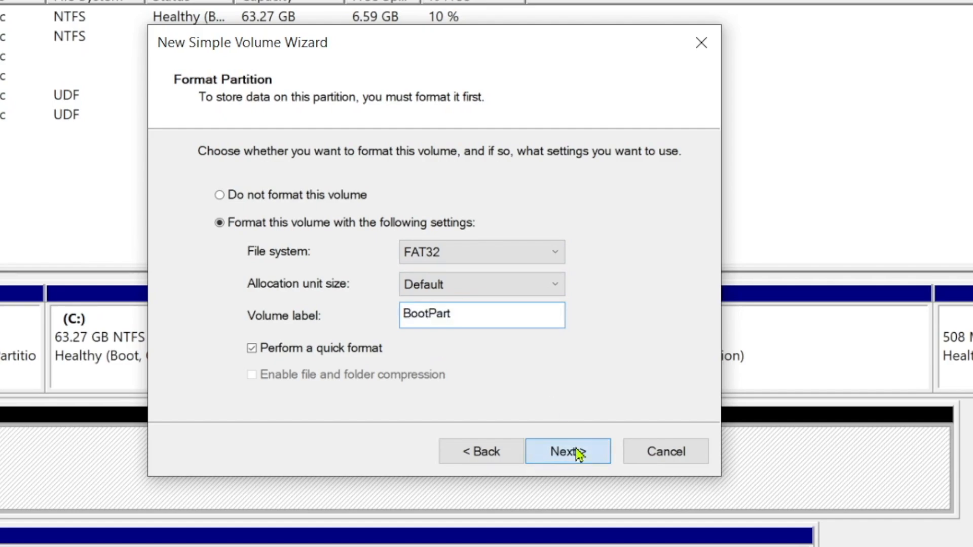
pyautogui.click(578, 451)
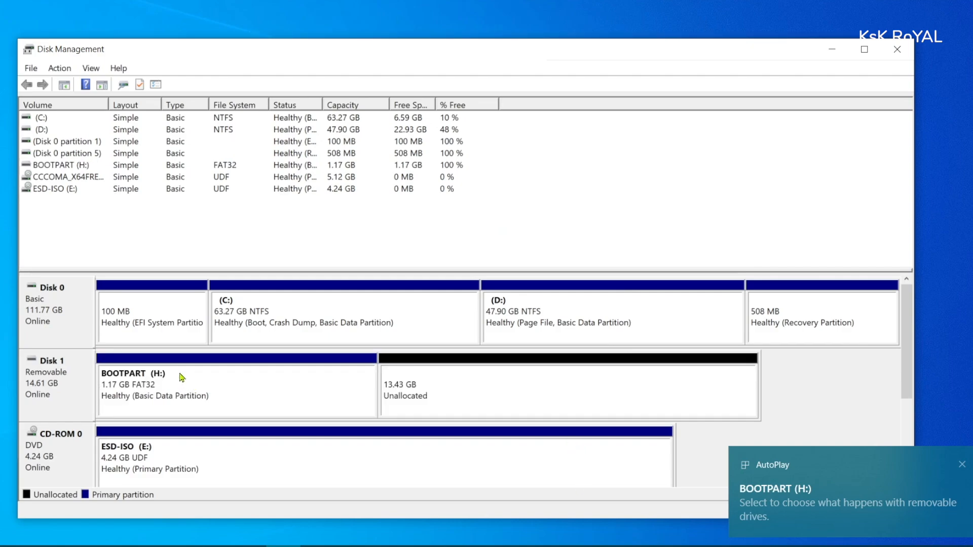
# Start another simple volume in the remaining unallocated space of Disk 1, keeping the full 13753 MB size and the default drive letter
pyautogui.click(182, 377)
pyautogui.click(522, 388)
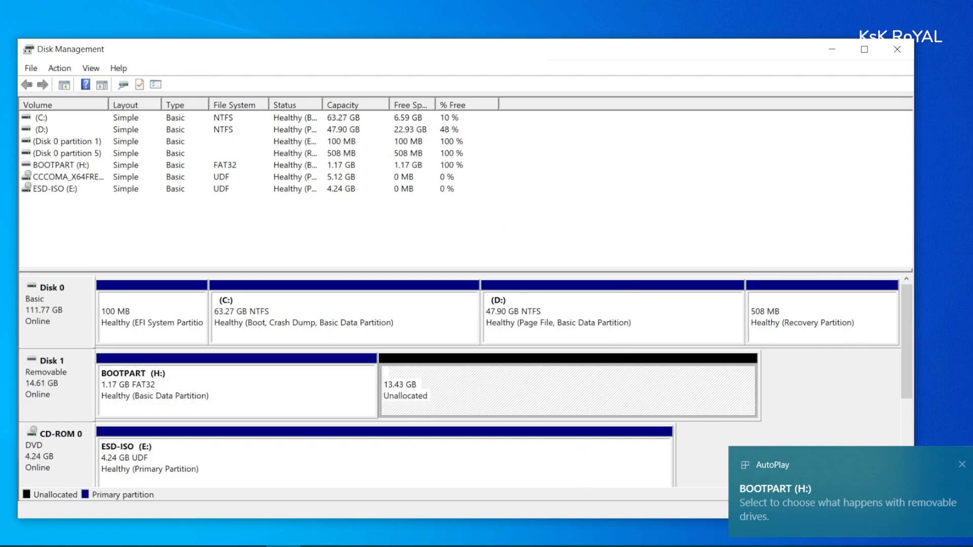
pyautogui.click(962, 466)
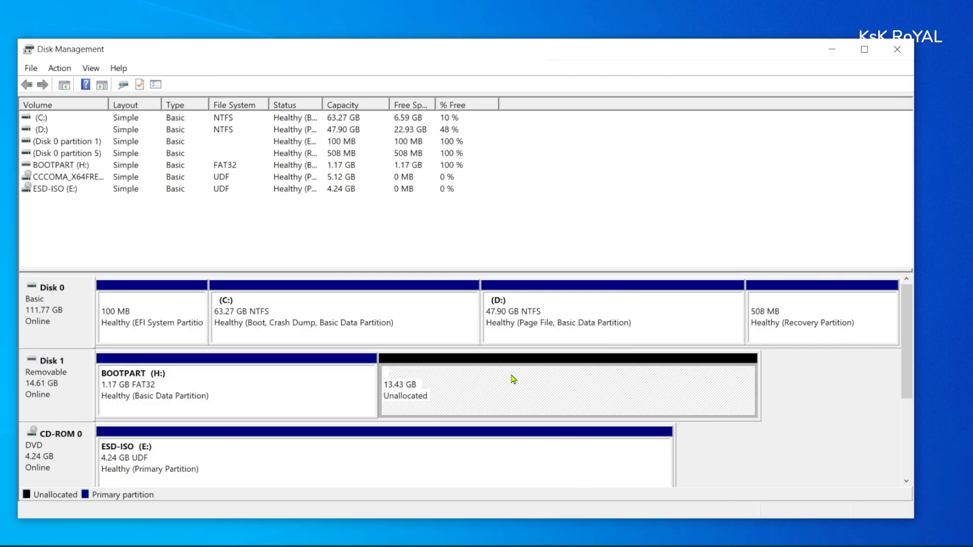
pyautogui.rightClick(450, 392)
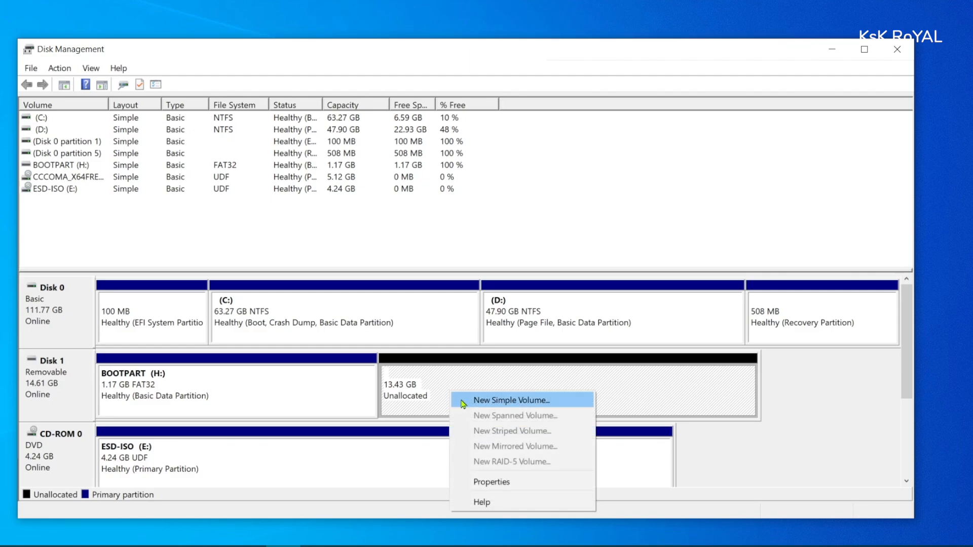
pyautogui.click(463, 401)
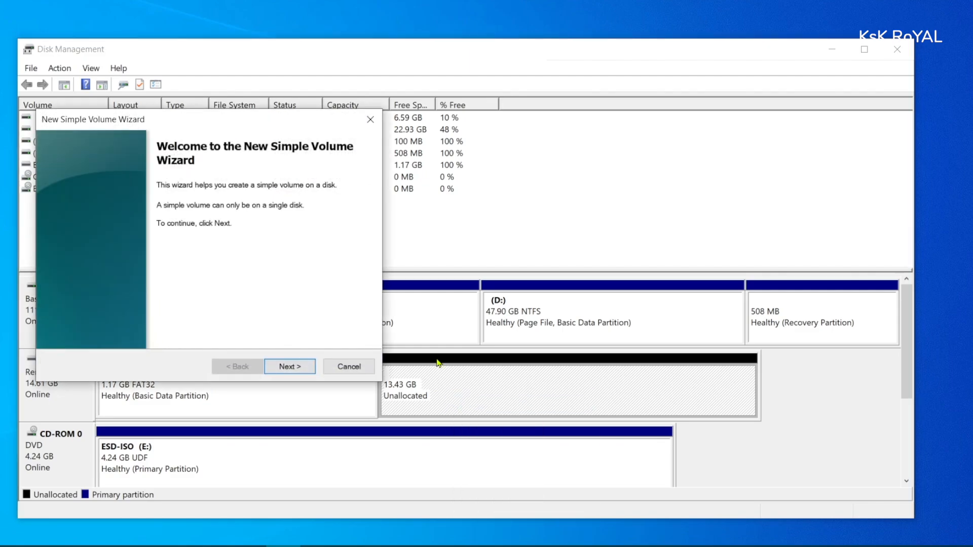
pyautogui.moveTo(212, 123); pyautogui.dragTo(415, 147)
pyautogui.click(493, 391)
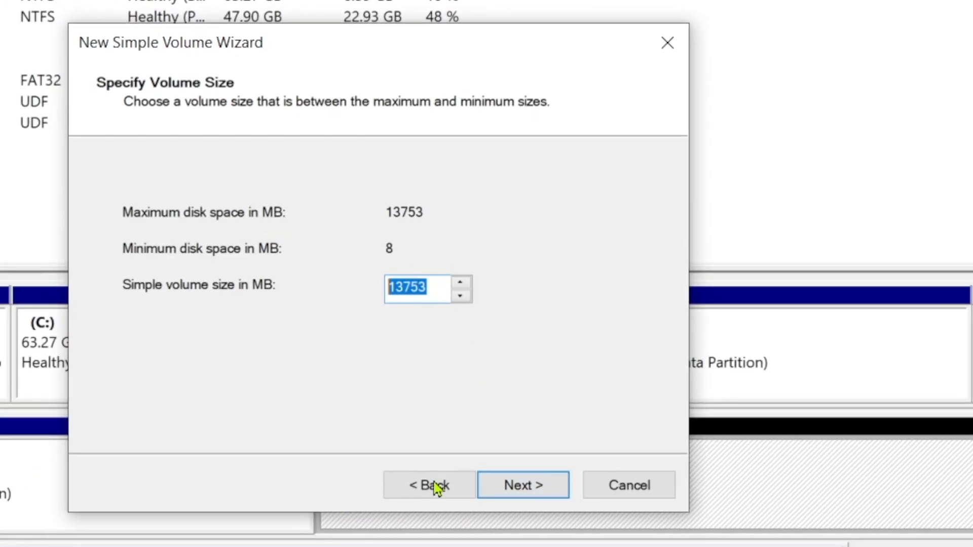
pyautogui.click(501, 487)
pyautogui.click(517, 493)
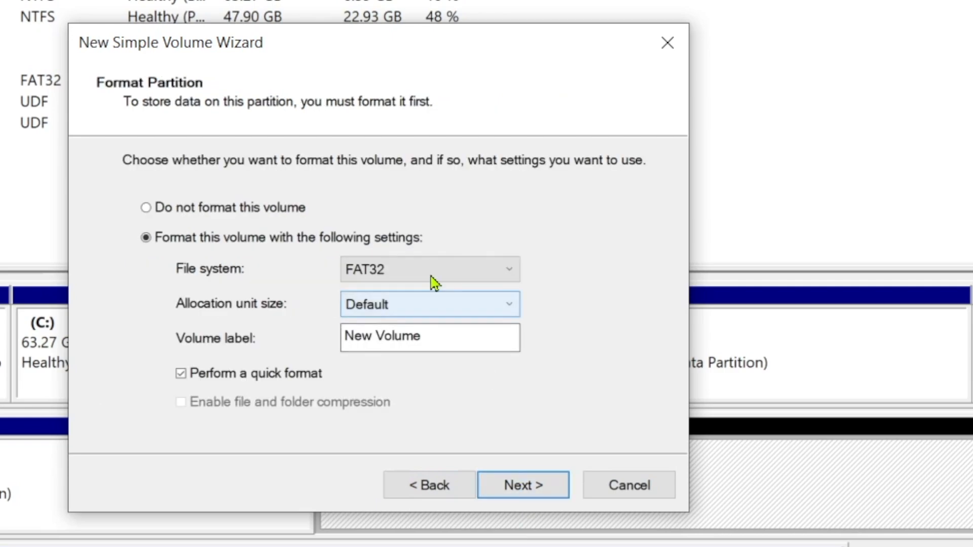
# Format the second volume as NTFS with the label DataPart and finish creating it
pyautogui.click(433, 273)
pyautogui.click(434, 308)
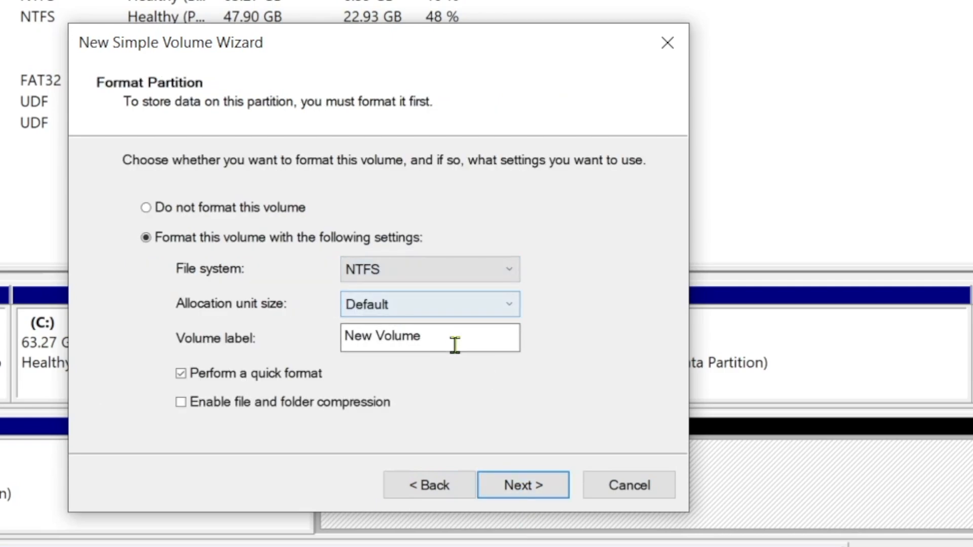
pyautogui.moveTo(454, 343); pyautogui.dragTo(345, 336)
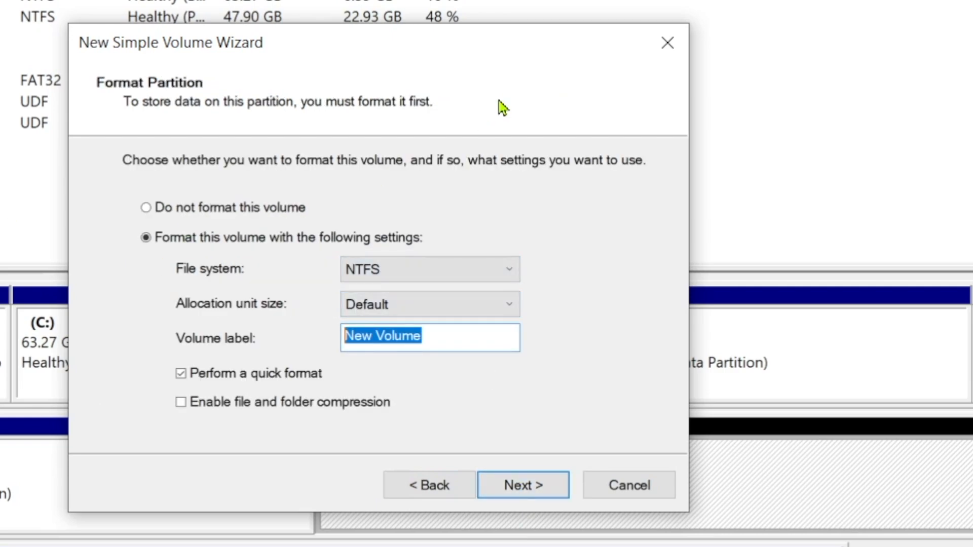
pyautogui.write('DataPart')
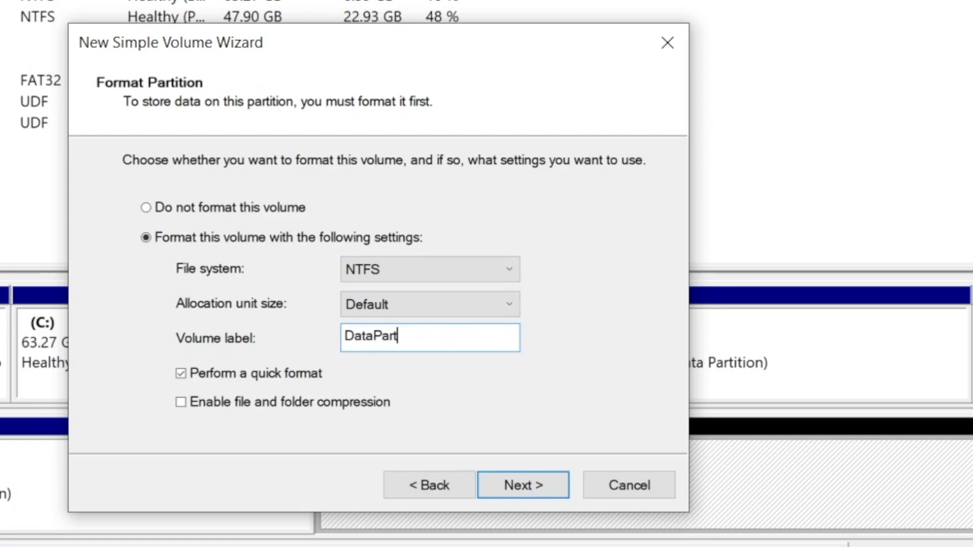
pyautogui.press('Return')
pyautogui.press('Return')
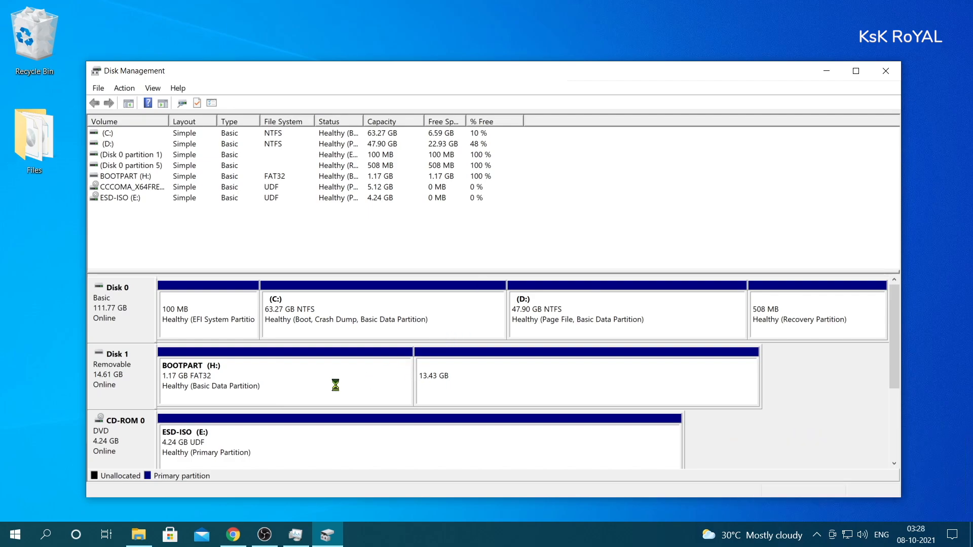
# Check the BOOTPART and DataPart partitions on Disk 1, then close Disk Management and refresh the desktop
pyautogui.click(337, 389)
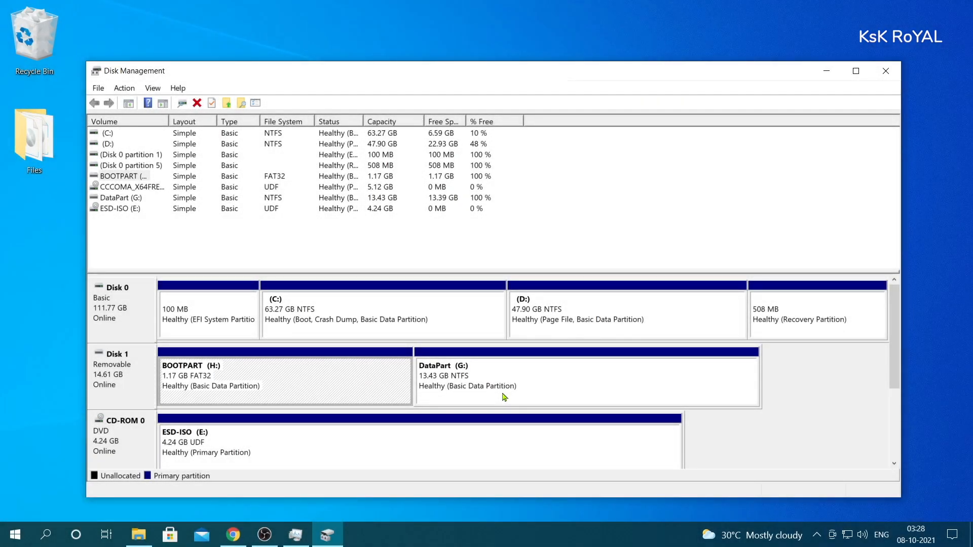
pyautogui.click(504, 397)
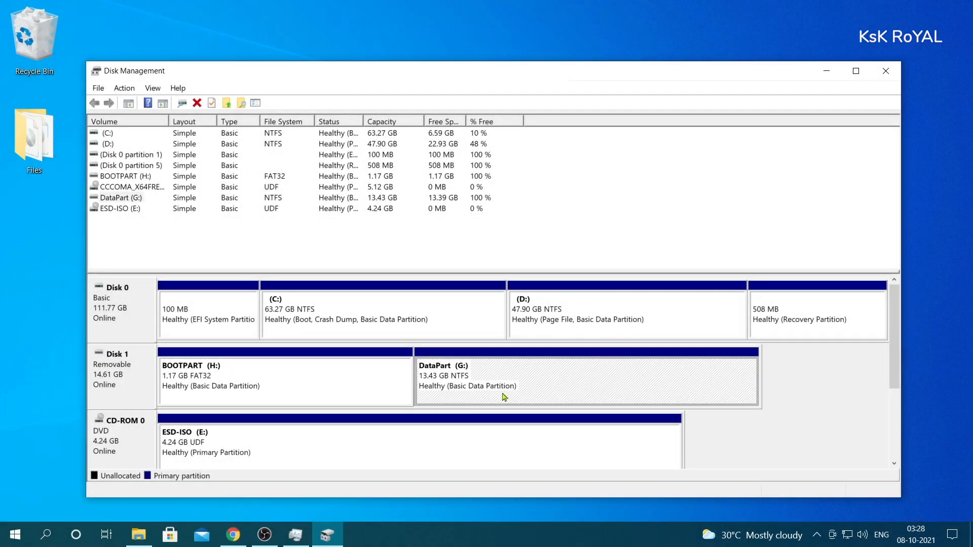
pyautogui.click(886, 71)
pyautogui.rightClick(522, 276)
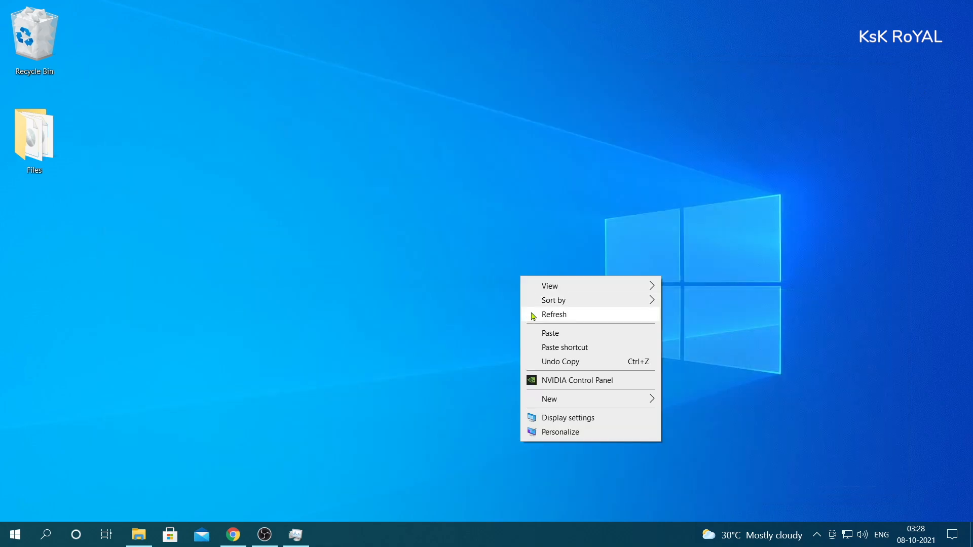
pyautogui.click(536, 314)
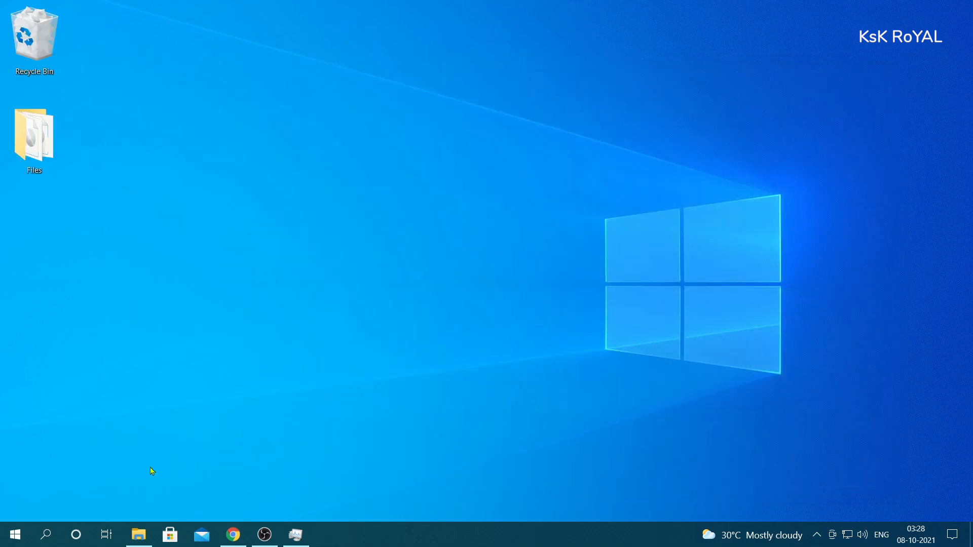
# Copy all files and folders in the Files > ISO folder except the sources folder
pyautogui.click(138, 534)
pyautogui.click(415, 395)
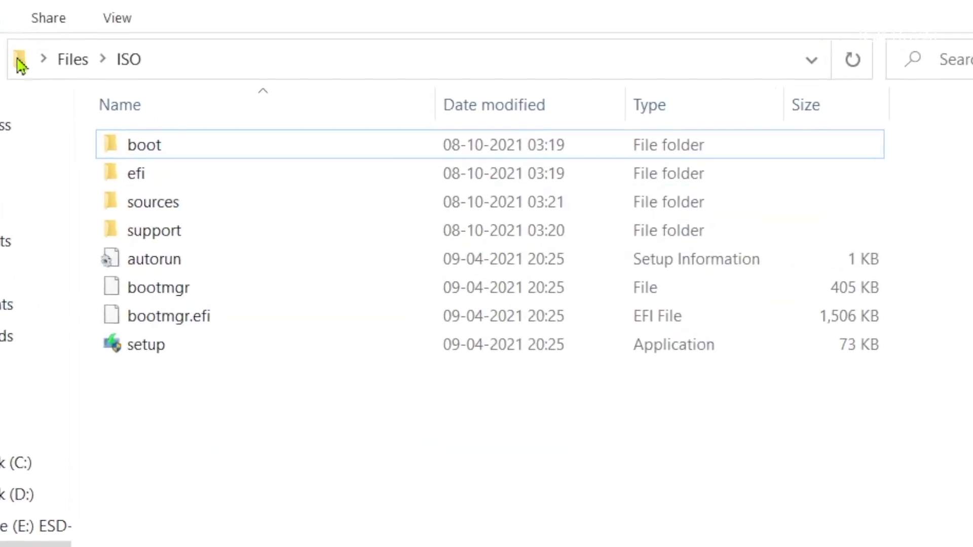
pyautogui.moveTo(330, 546); pyautogui.dragTo(171, 148)
pyautogui.moveTo(426, 546); pyautogui.dragTo(192, 140)
pyautogui.click(274, 430)
pyautogui.moveTo(567, 546); pyautogui.dragTo(208, 86)
pyautogui.keyDown('ctrl'); pyautogui.click(180, 208); pyautogui.keyUp('ctrl')
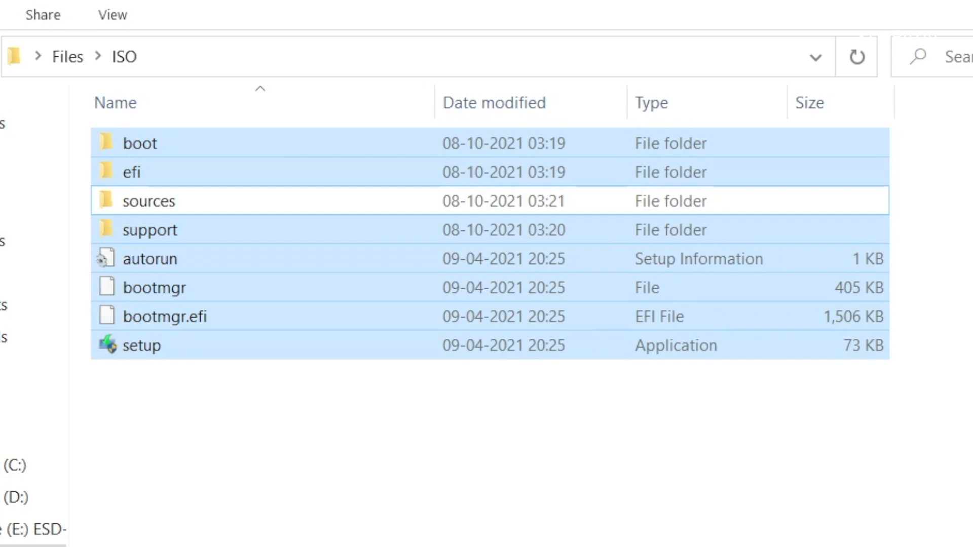
pyautogui.rightClick(391, 315)
pyautogui.click(449, 506)
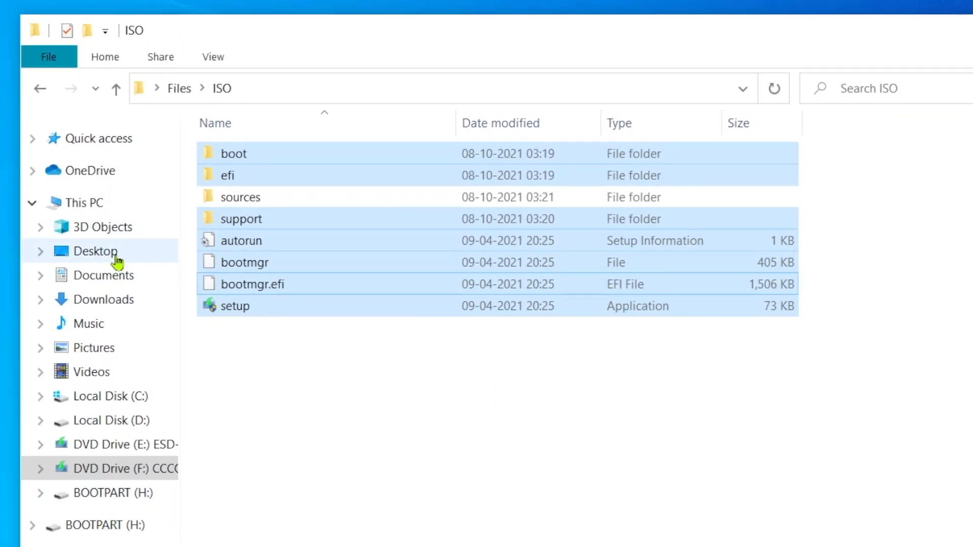
# Paste the copied setup files and folders into the root of the BOOTPART (H:) drive
pyautogui.click(118, 207)
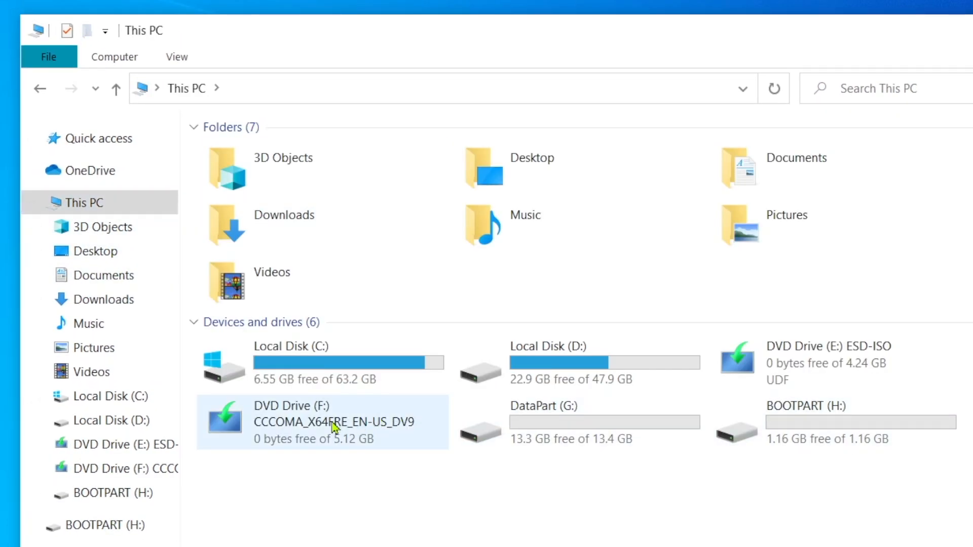
pyautogui.click(825, 444)
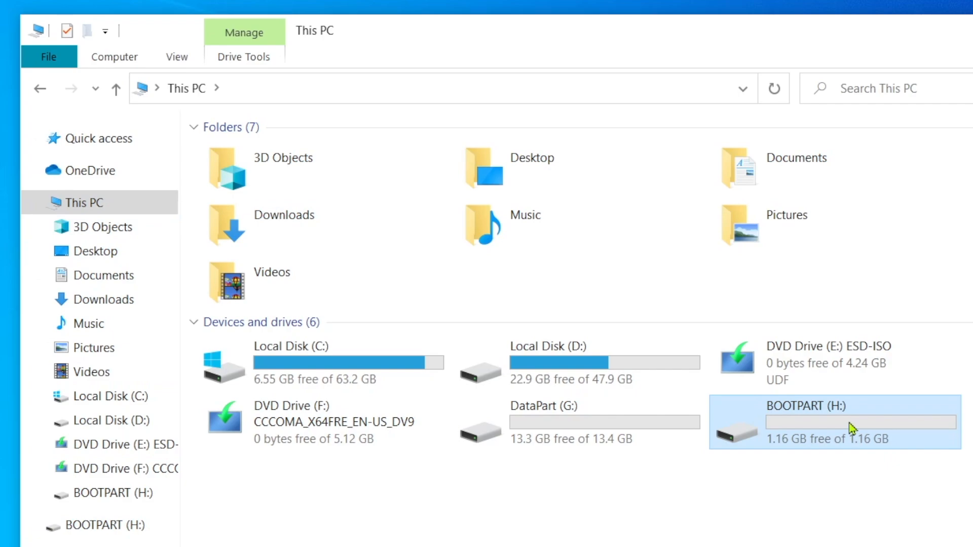
pyautogui.moveTo(853, 429)
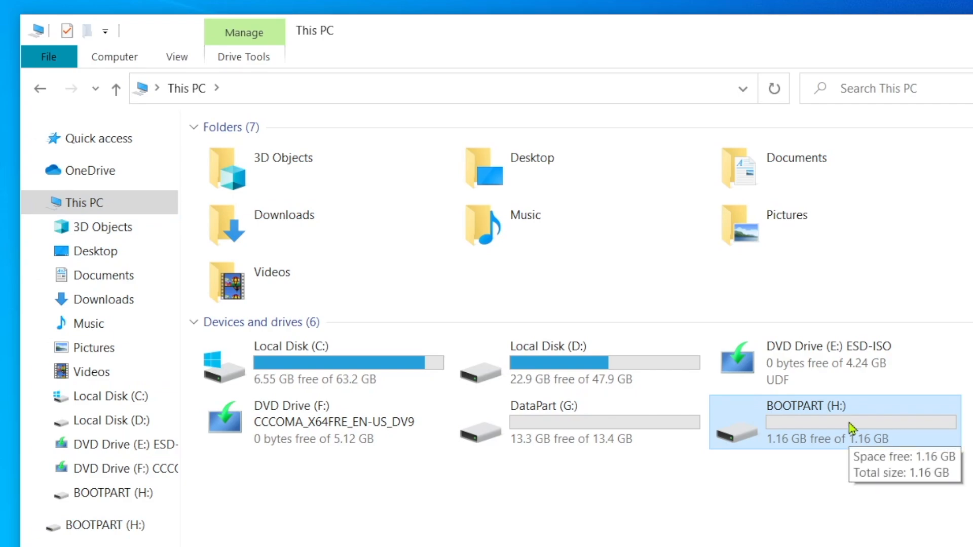
pyautogui.doubleClick(853, 428)
pyautogui.rightClick(555, 326)
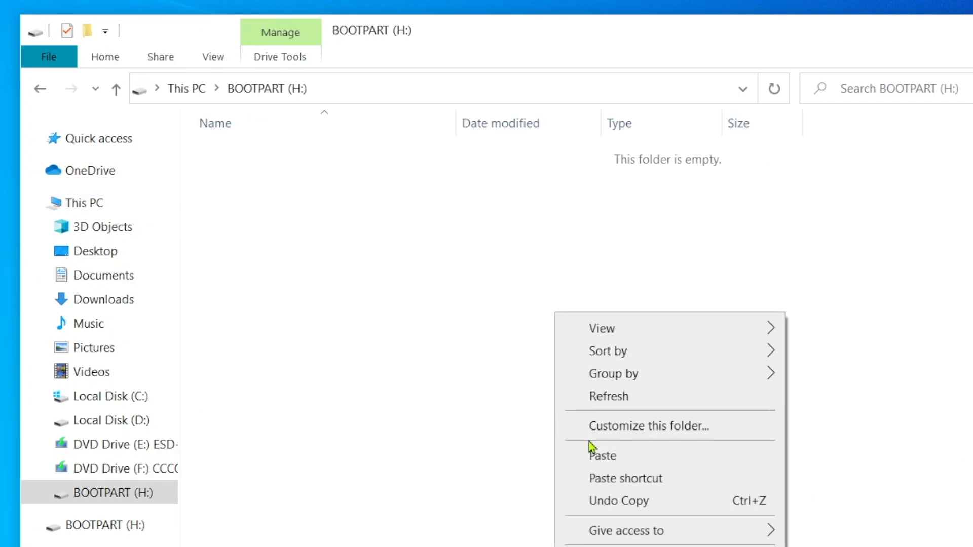
pyautogui.click(588, 458)
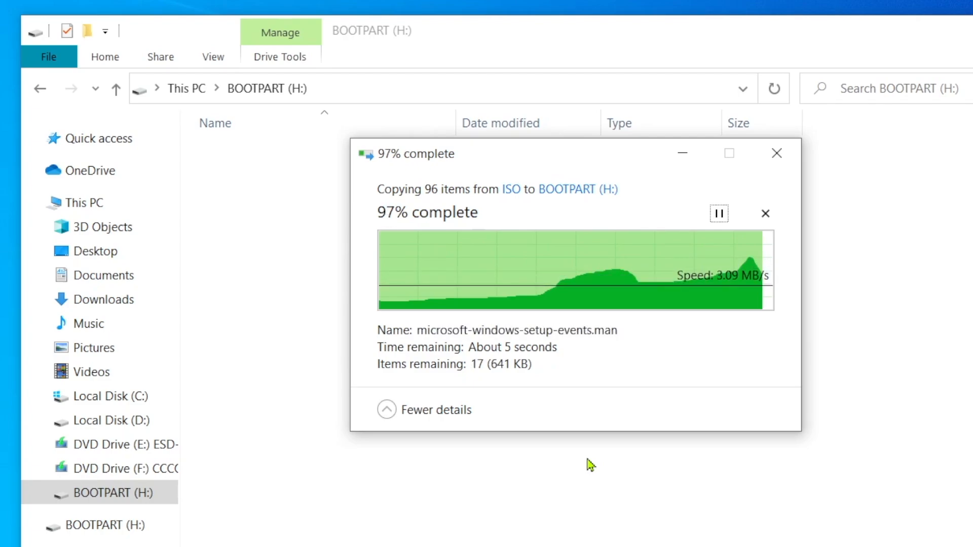
pyautogui.click(590, 464)
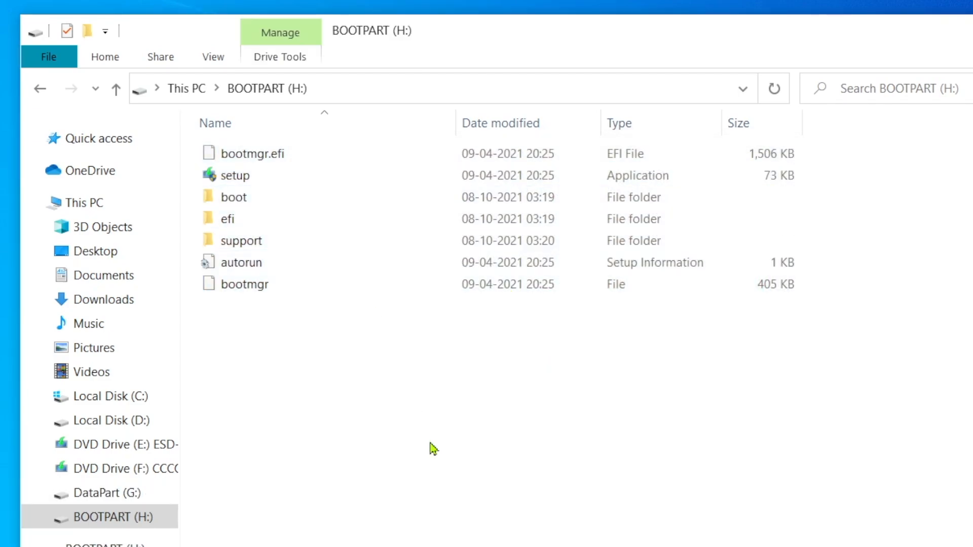
# Create a folder named sources in the root of BOOTPART (H:)
pyautogui.hotkey('ctrl', 'shift', 'n')
pyautogui.write('sources')
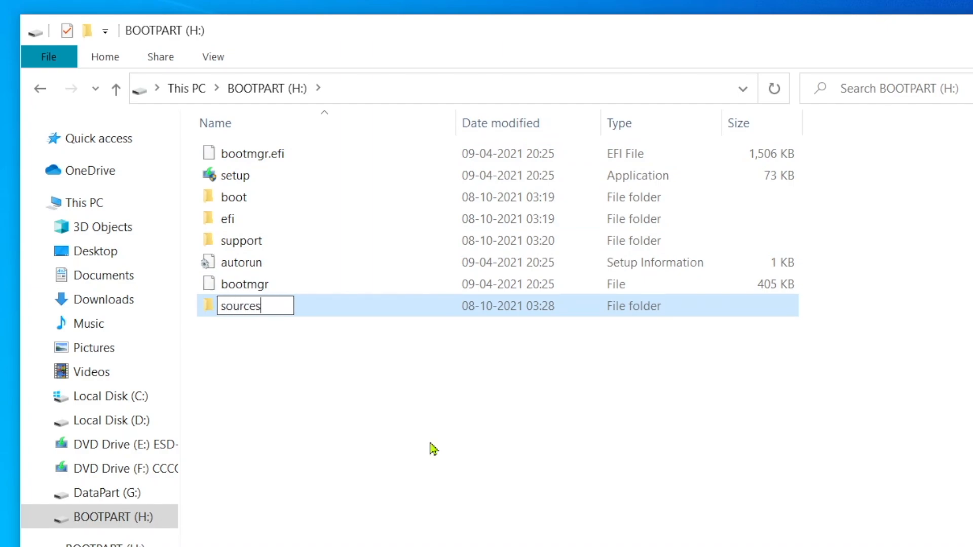
pyautogui.press('Return')
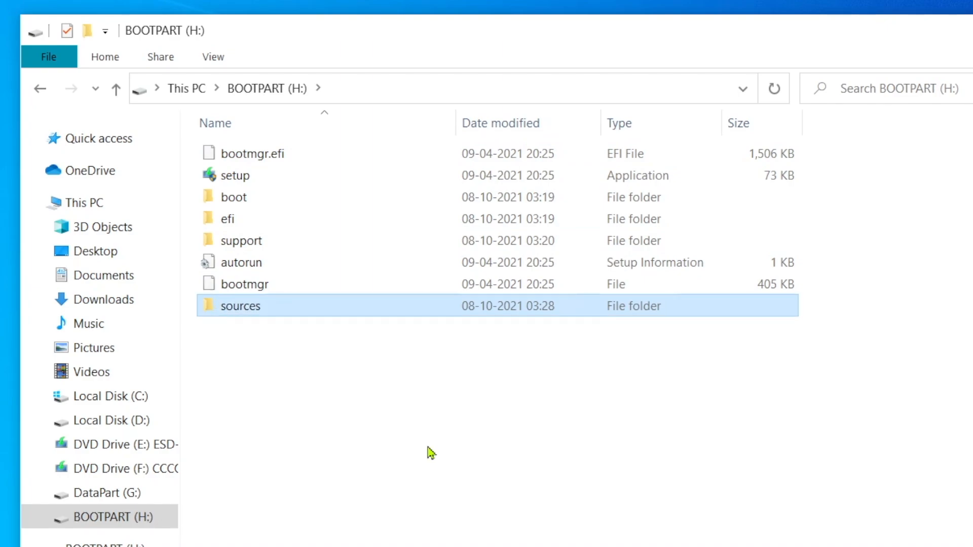
# Arrange the BOOTPART window beside the Files window and open the ISO folder in the latter
pyautogui.doubleClick(2, 375)
pyautogui.moveTo(412, 57); pyautogui.dragTo(972, 127)
pyautogui.moveTo(837, 36); pyautogui.dragTo(734, 51)
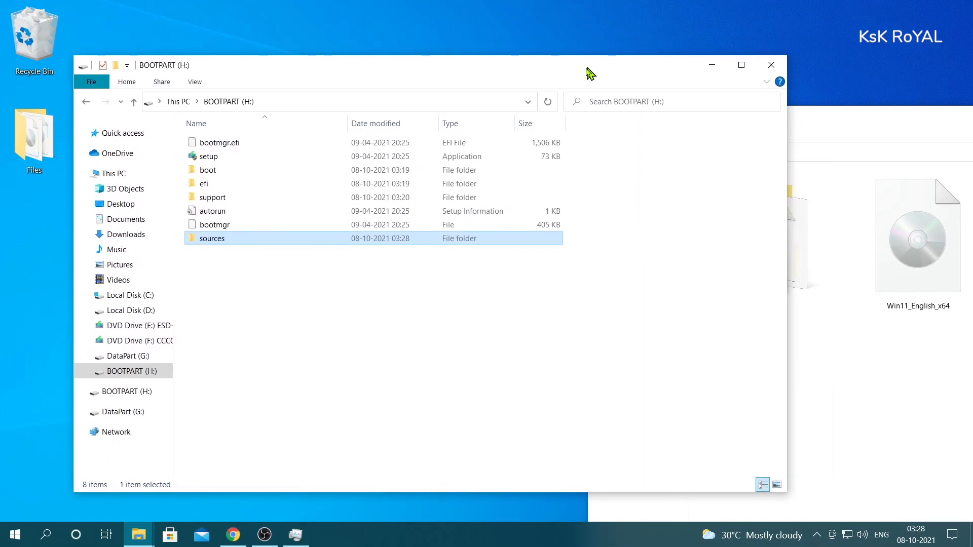
pyautogui.moveTo(586, 68); pyautogui.dragTo(581, 69)
pyautogui.moveTo(796, 119); pyautogui.dragTo(603, 66)
pyautogui.click(772, 190)
pyautogui.doubleClick(773, 193)
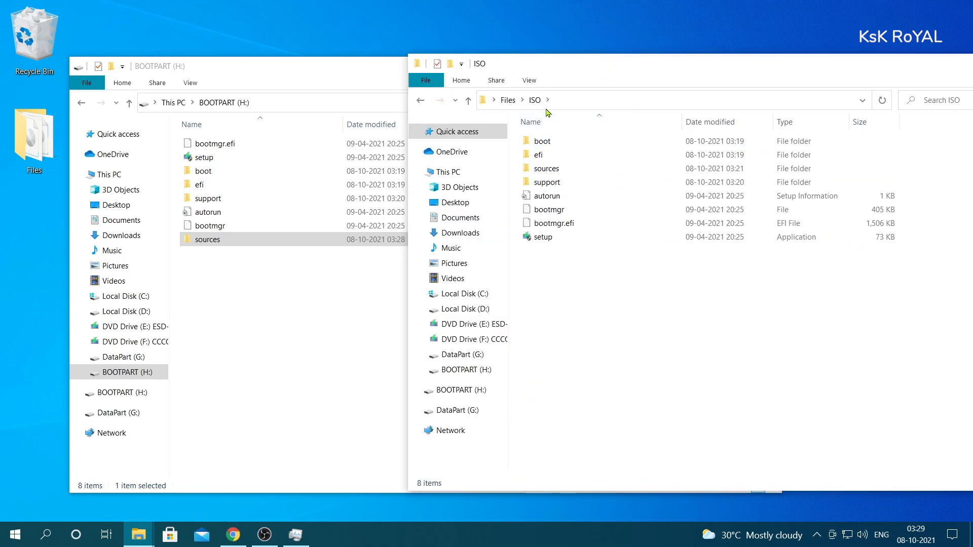
# Open the ISO folder's sources folder, sort it by size with the largest files first, and copy boot.wim
pyautogui.doubleClick(550, 168)
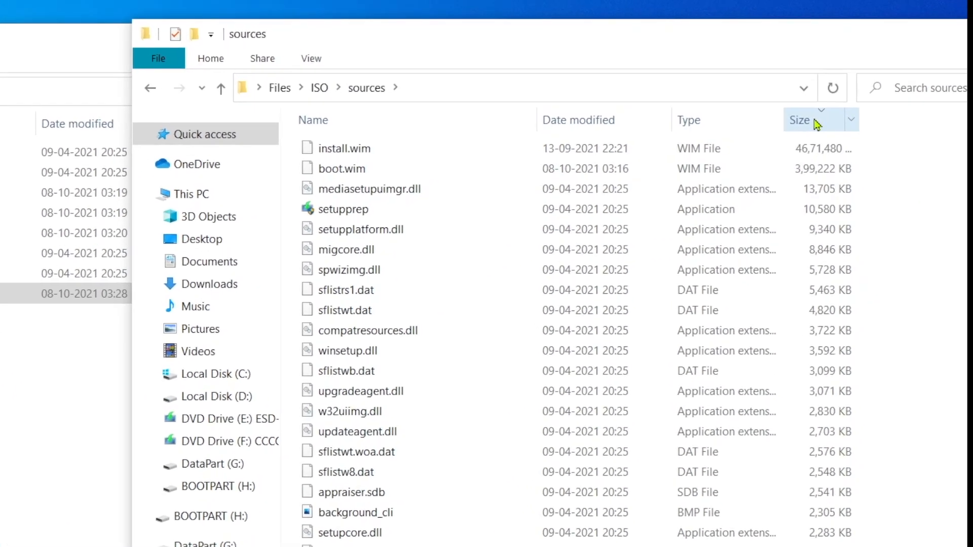
pyautogui.click(869, 126)
pyautogui.click(866, 127)
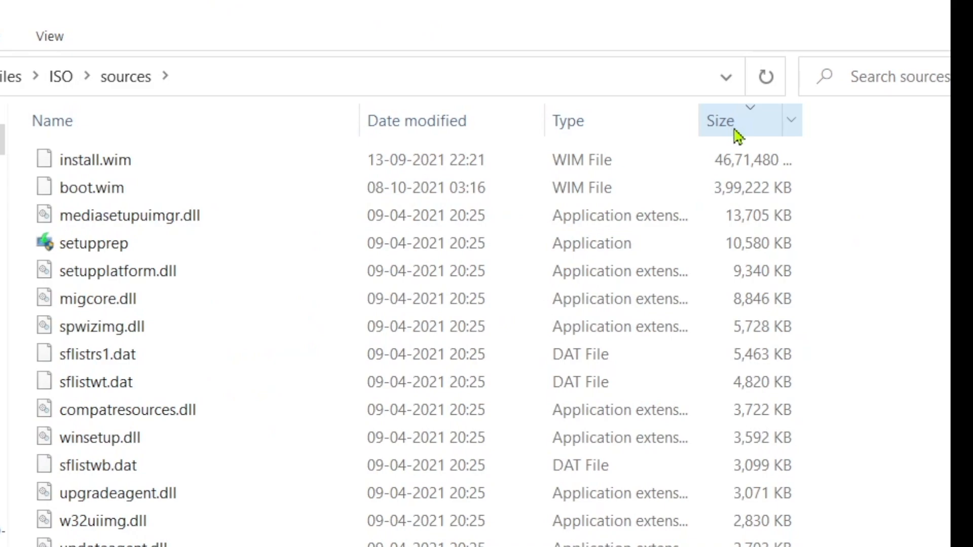
pyautogui.click(98, 196)
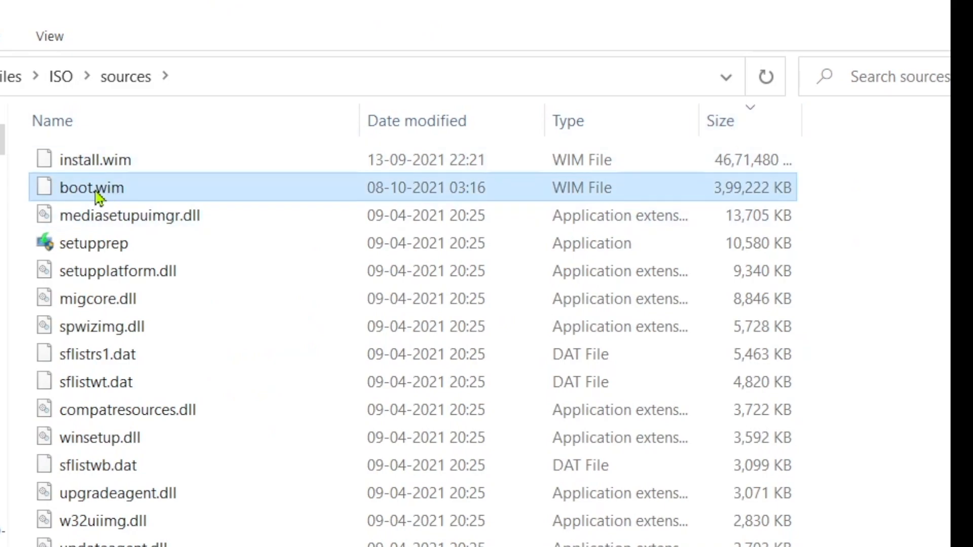
pyautogui.rightClick(122, 192)
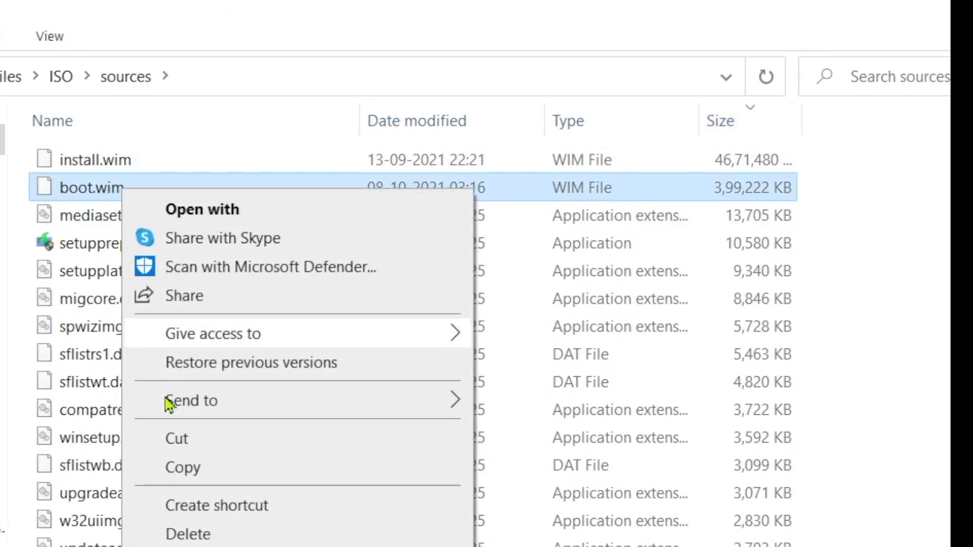
pyautogui.click(177, 474)
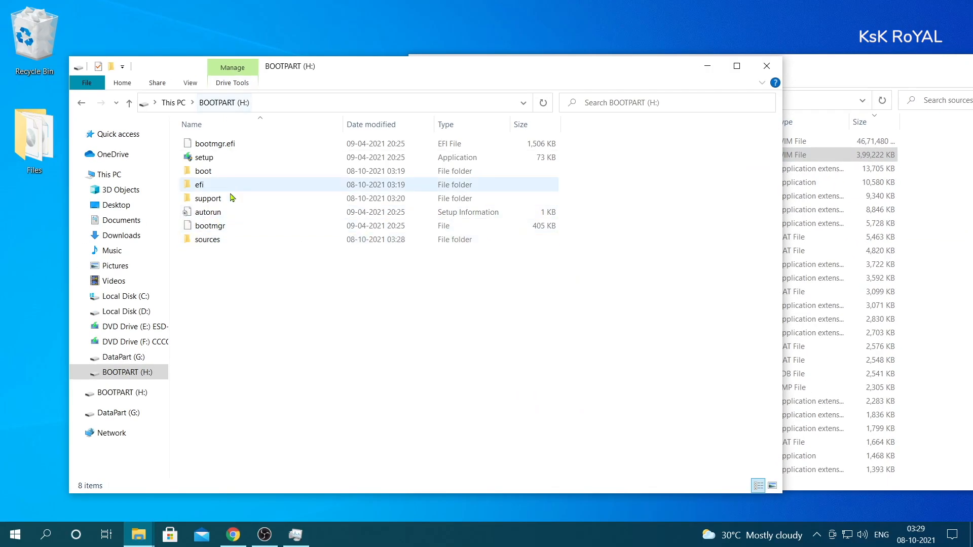
# Paste boot.wim into the sources folder on BOOTPART (H:)
pyautogui.doubleClick(226, 240)
pyautogui.rightClick(268, 216)
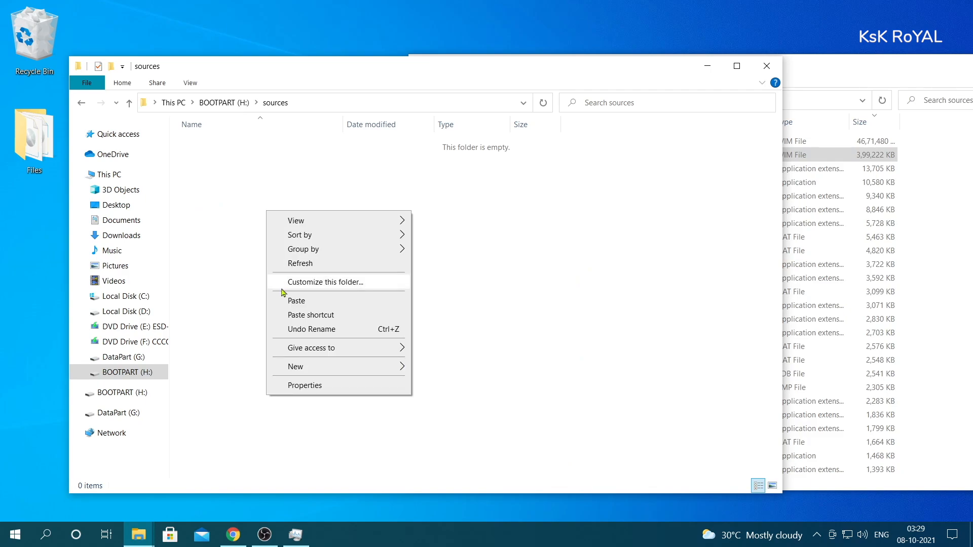
pyautogui.click(284, 301)
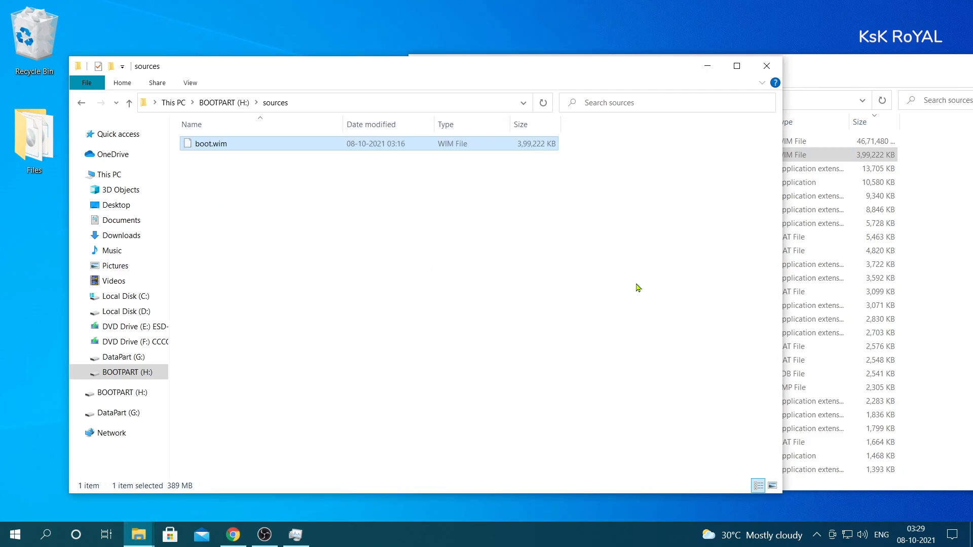
# Return to the Files > ISO folder and copy all its files and folders, including sources
pyautogui.click(868, 79)
pyautogui.moveTo(849, 78); pyautogui.dragTo(728, 81)
pyautogui.click(299, 103)
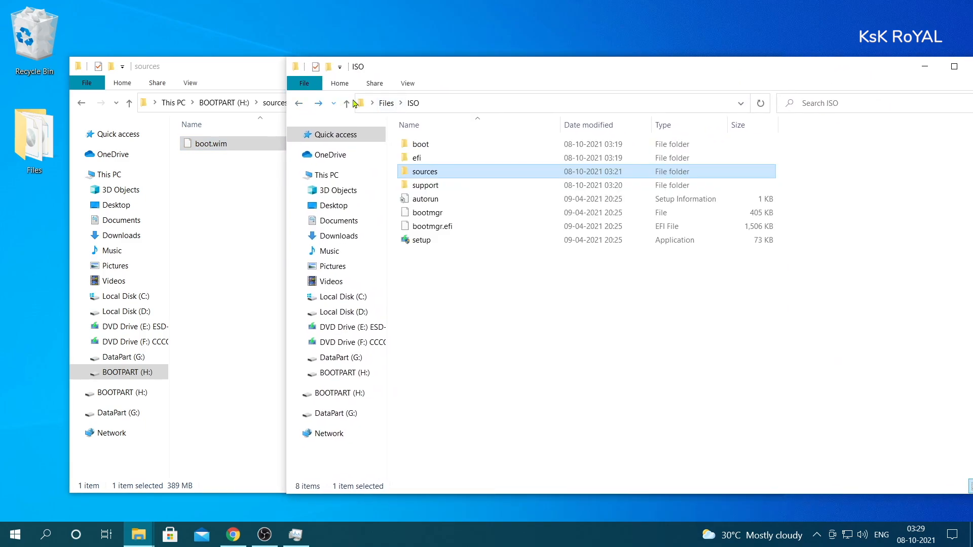
pyautogui.click(411, 103)
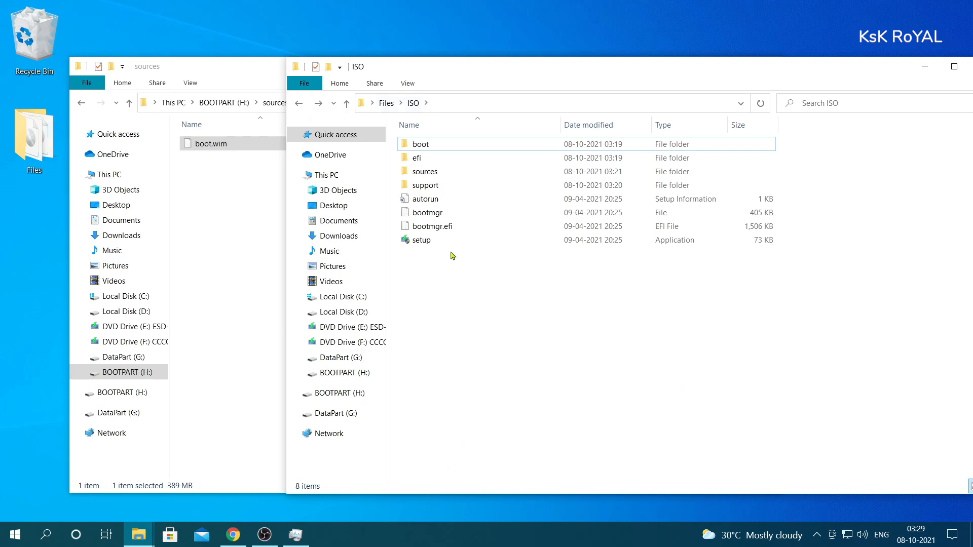
pyautogui.click(388, 103)
pyautogui.doubleClick(424, 187)
pyautogui.moveTo(620, 417); pyautogui.dragTo(419, 134)
pyautogui.moveTo(694, 447); pyautogui.dragTo(403, 142)
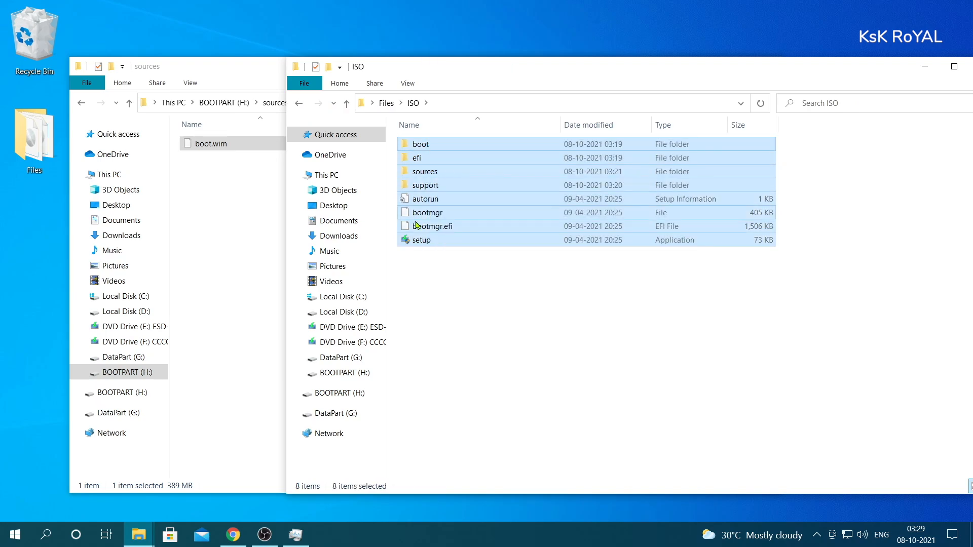
pyautogui.rightClick(429, 185)
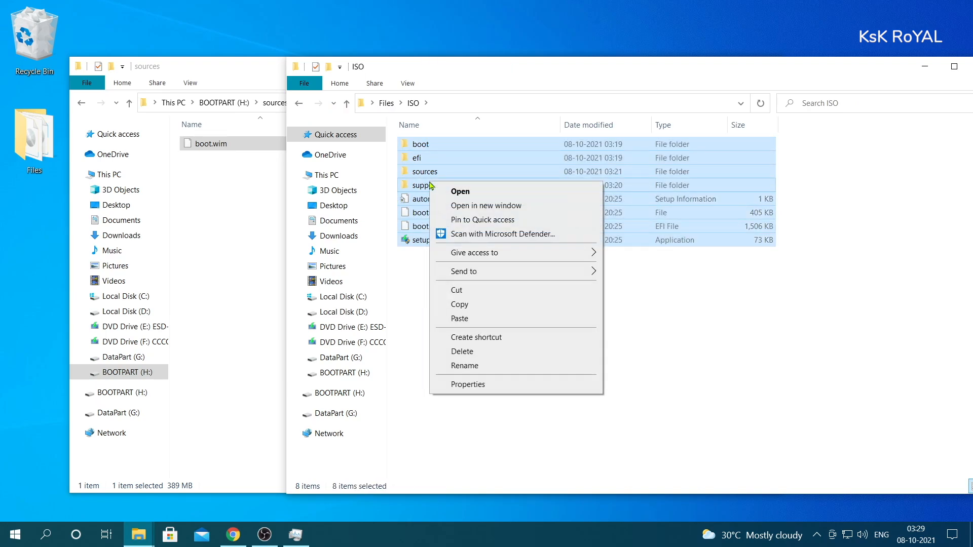
pyautogui.click(458, 305)
# Paste all the copied setup files and folders into DataPart (G:), then put away both Explorer windows
pyautogui.click(238, 270)
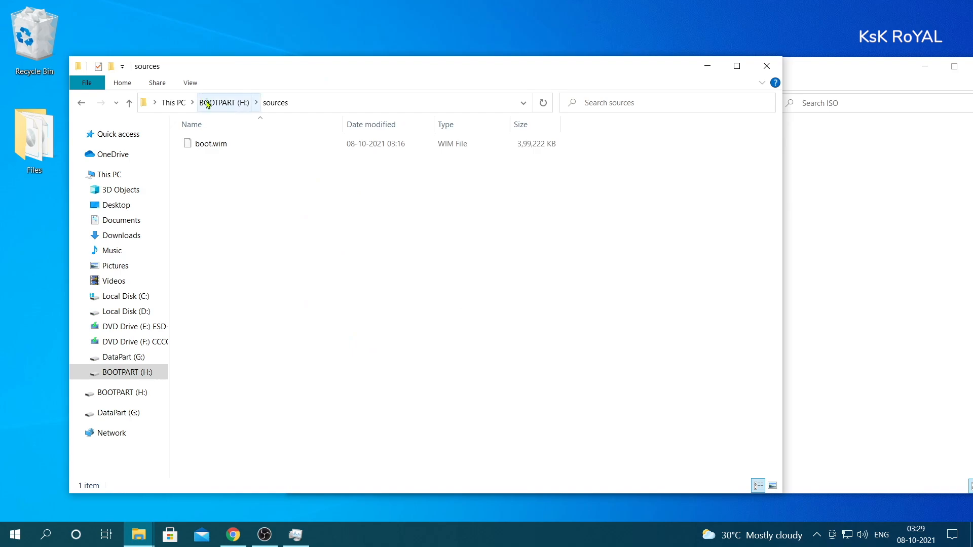
pyautogui.click(173, 102)
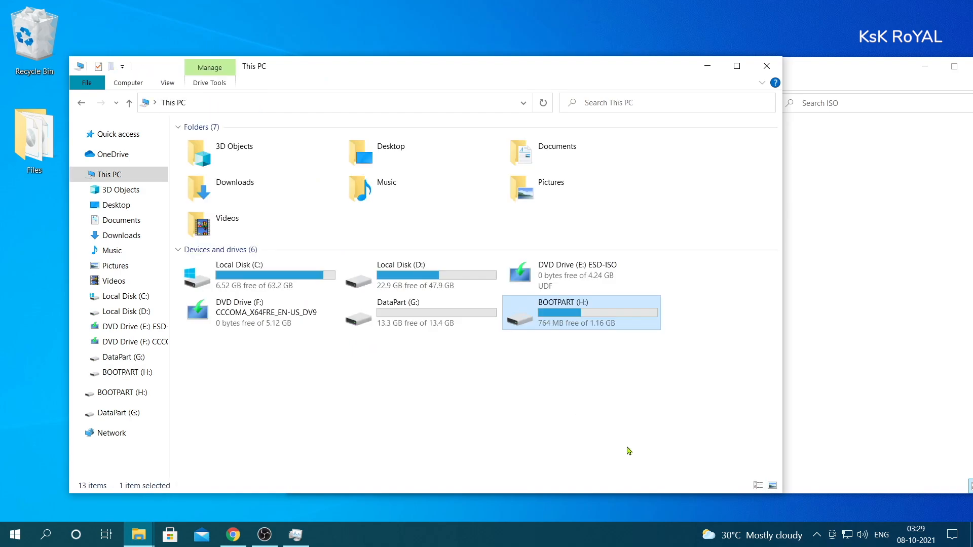
pyautogui.doubleClick(419, 328)
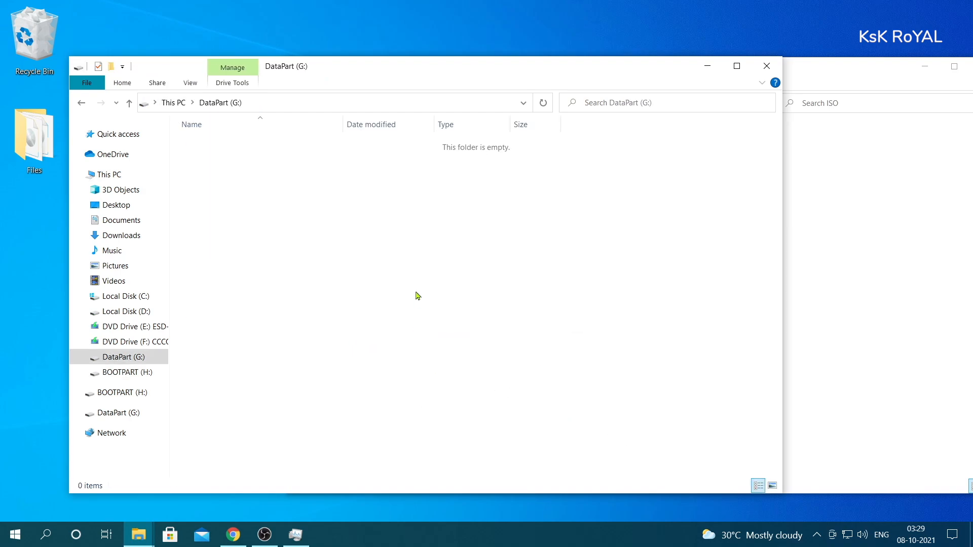
pyautogui.rightClick(421, 252)
pyautogui.click(442, 348)
pyautogui.click(894, 77)
pyautogui.click(925, 66)
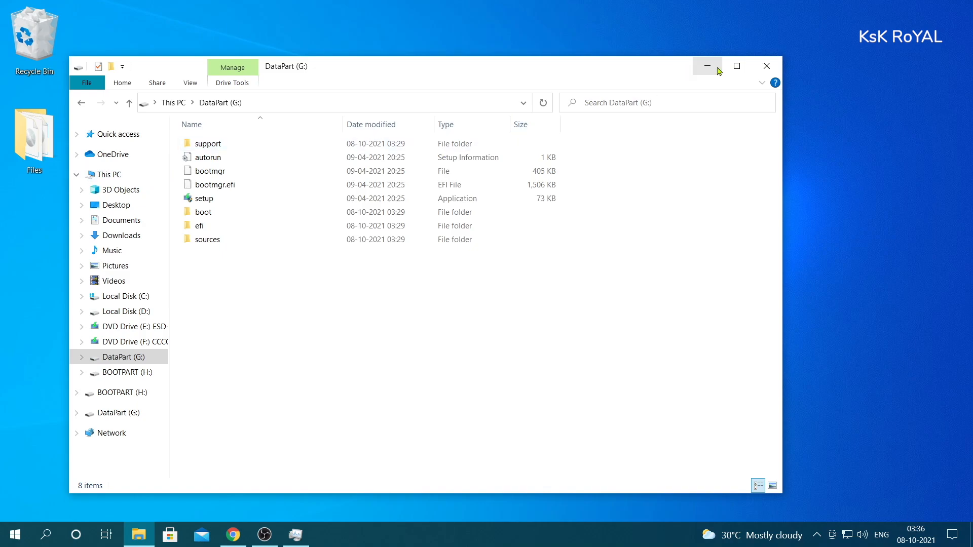
pyautogui.click(766, 66)
# Open the ISO folder inside the desktop's Files folder to view its contents
pyautogui.doubleClick(67, 156)
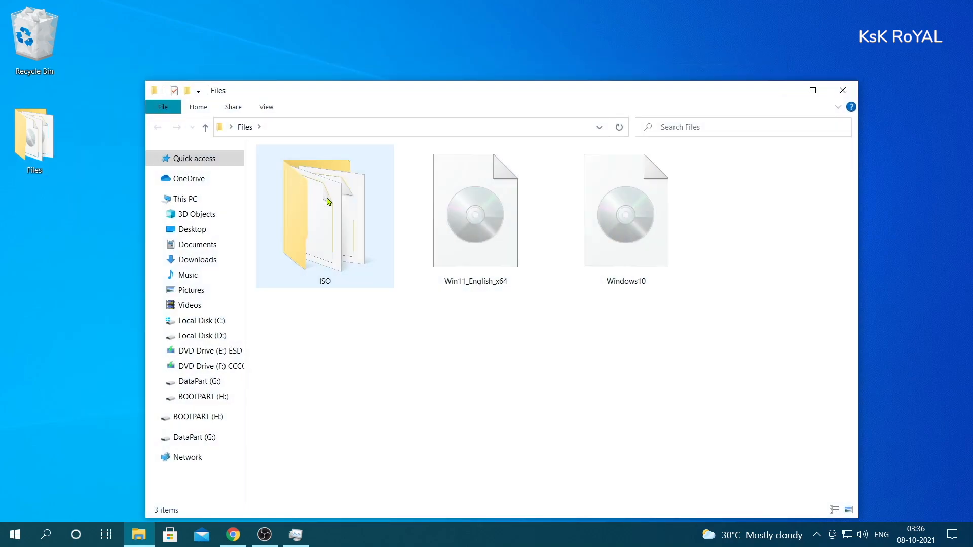
pyautogui.doubleClick(324, 215)
pyautogui.moveTo(491, 24); pyautogui.dragTo(475, 69)
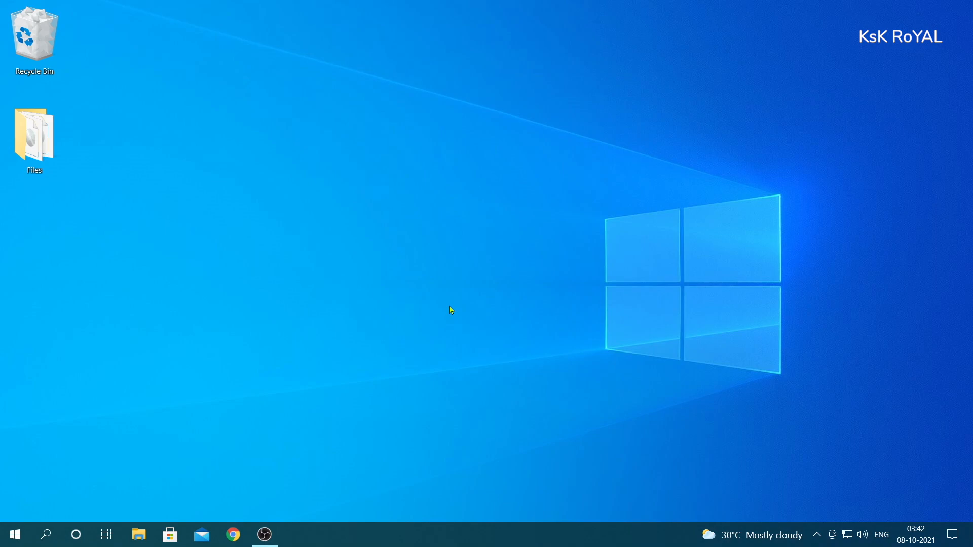
# Launch Disk Management with diskmgmt.msc and enlarge its window to show Disk 0 and Disk 1 in full
pyautogui.press('super+r')
pyautogui.write('disk')
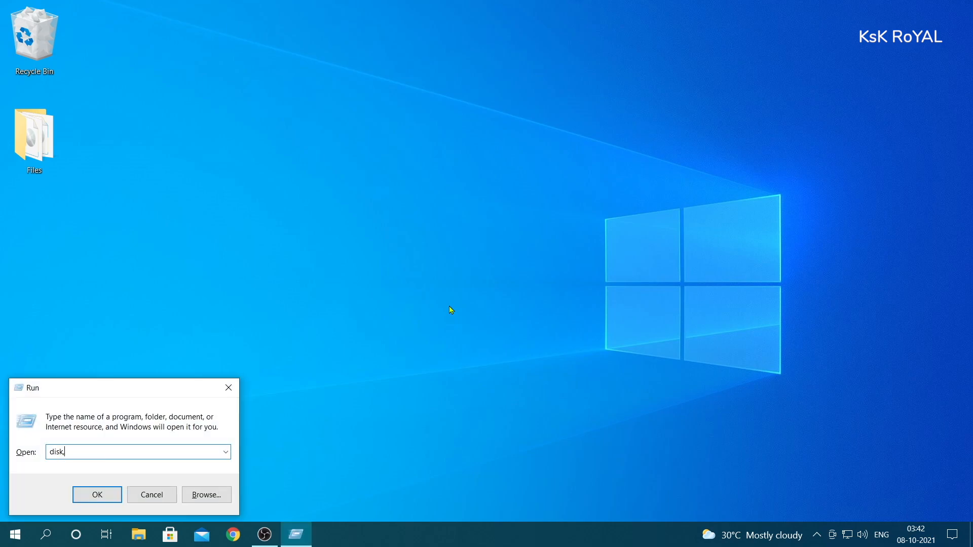
pyautogui.write('mgmt.msc')
pyautogui.press('Return')
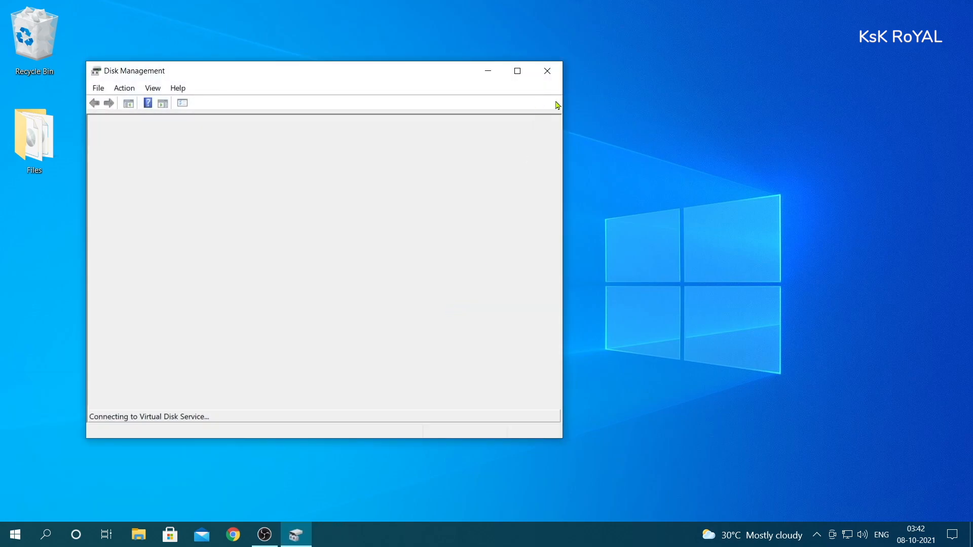
pyautogui.moveTo(562, 105); pyautogui.dragTo(909, 137)
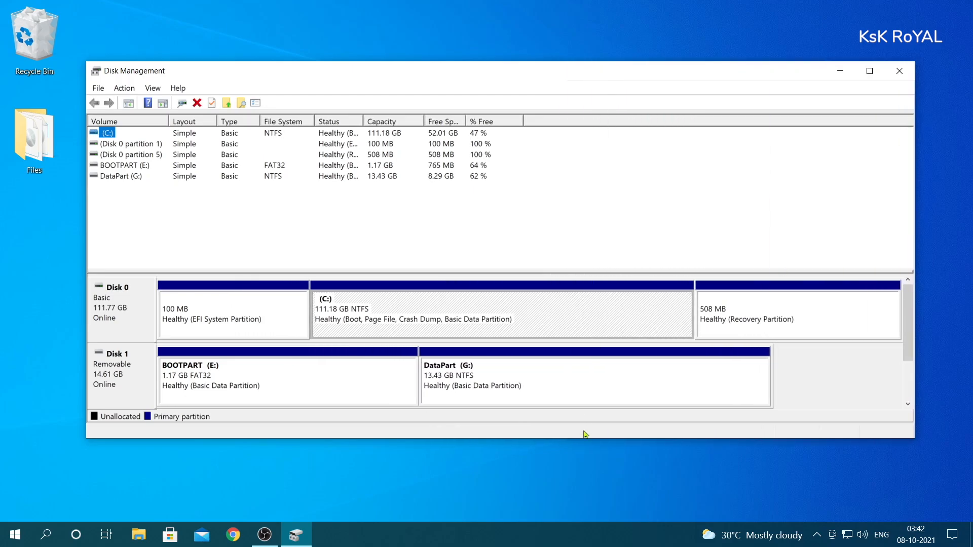
pyautogui.moveTo(596, 439); pyautogui.dragTo(594, 493)
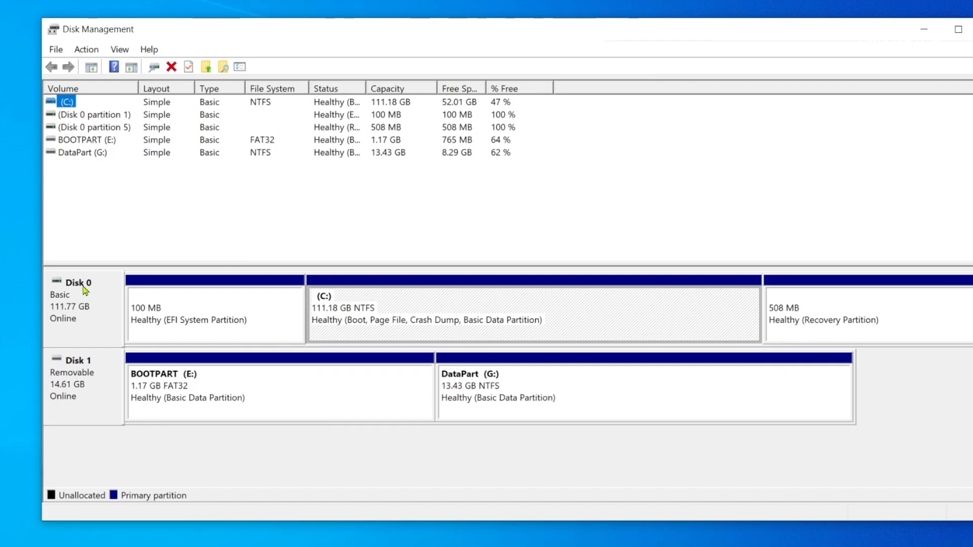
# Review the partitions on Disk 0, then shrink its C: volume by 50000 MB
pyautogui.click(84, 290)
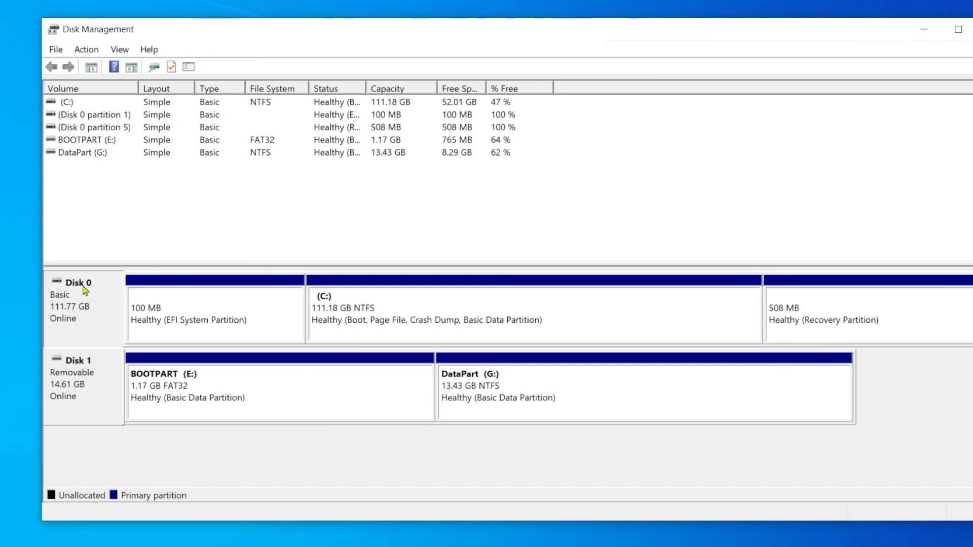
pyautogui.click(241, 323)
pyautogui.click(495, 325)
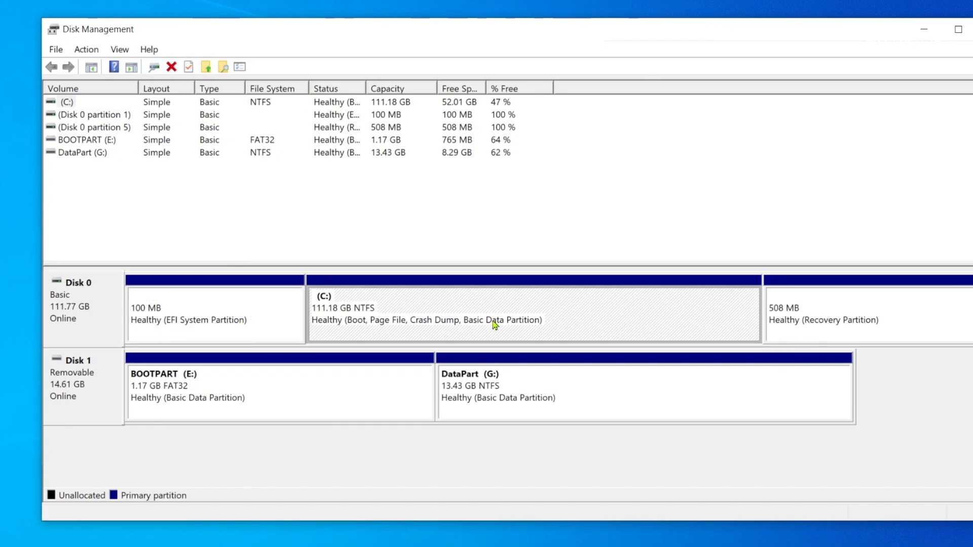
pyautogui.click(846, 323)
pyautogui.click(557, 327)
pyautogui.rightClick(459, 307)
pyautogui.click(497, 420)
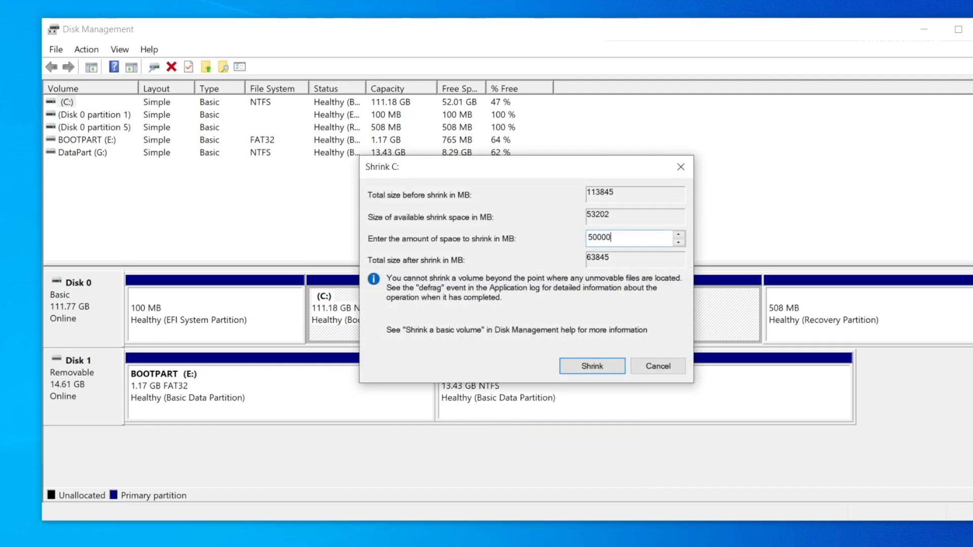
pyautogui.press('Return')
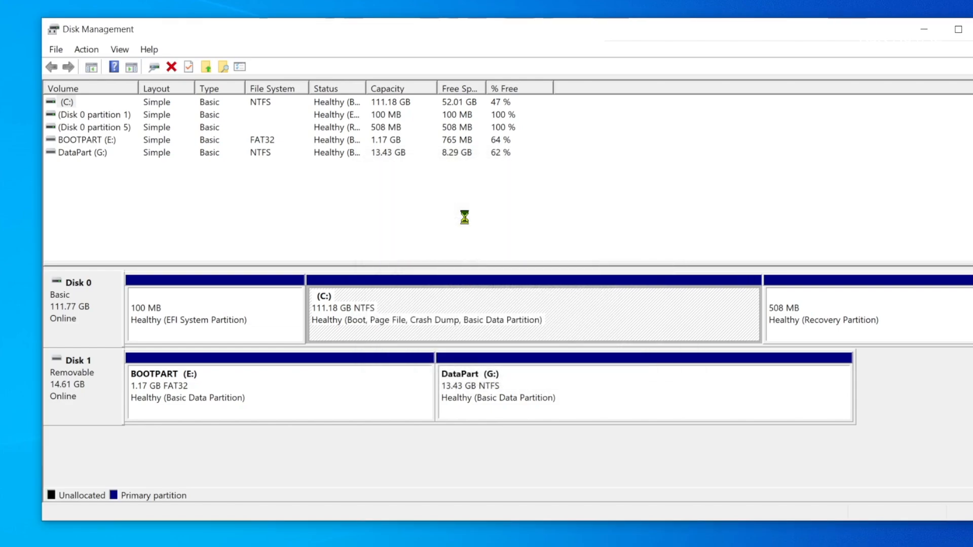
# Select the area beside the shrunken C: volume on Disk 0, then restart the PC
pyautogui.click(659, 323)
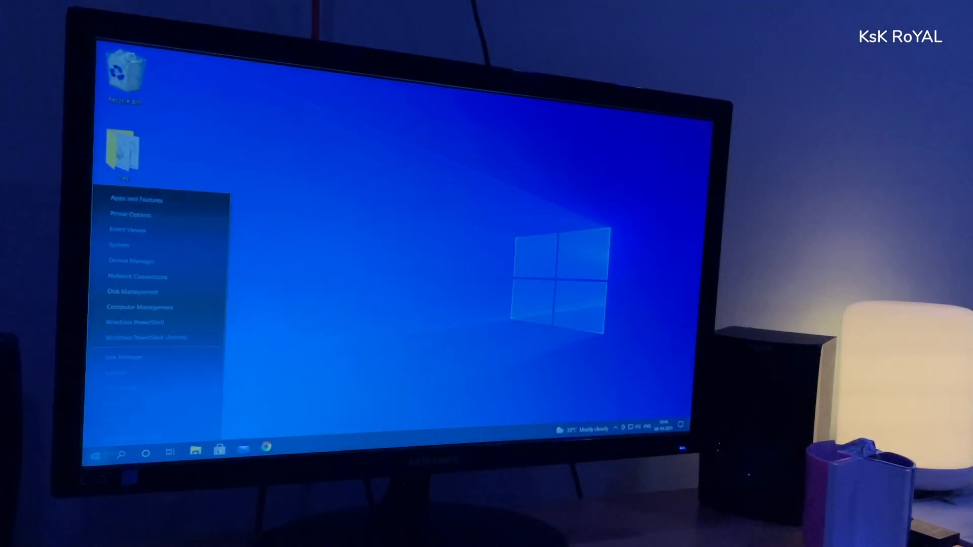
pyautogui.moveTo(152, 436)
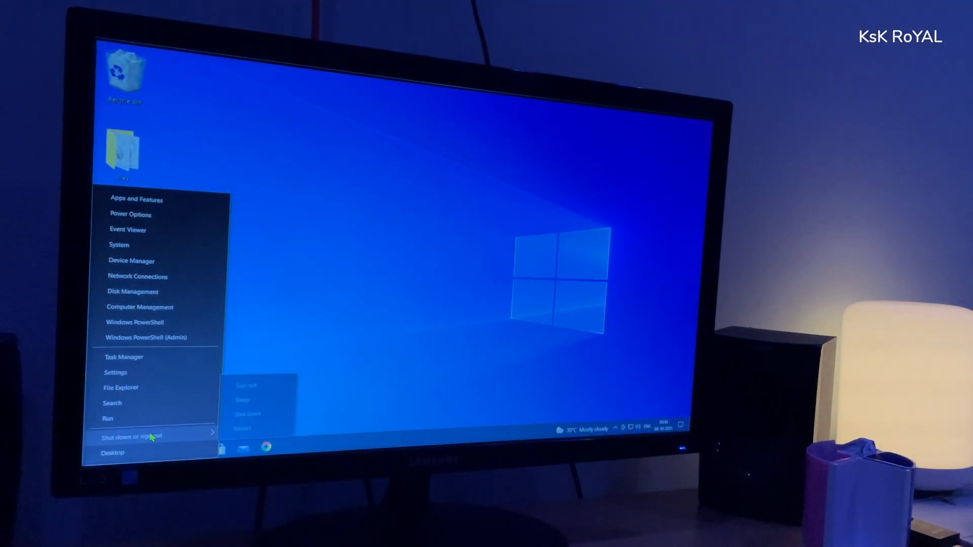
pyautogui.click(232, 433)
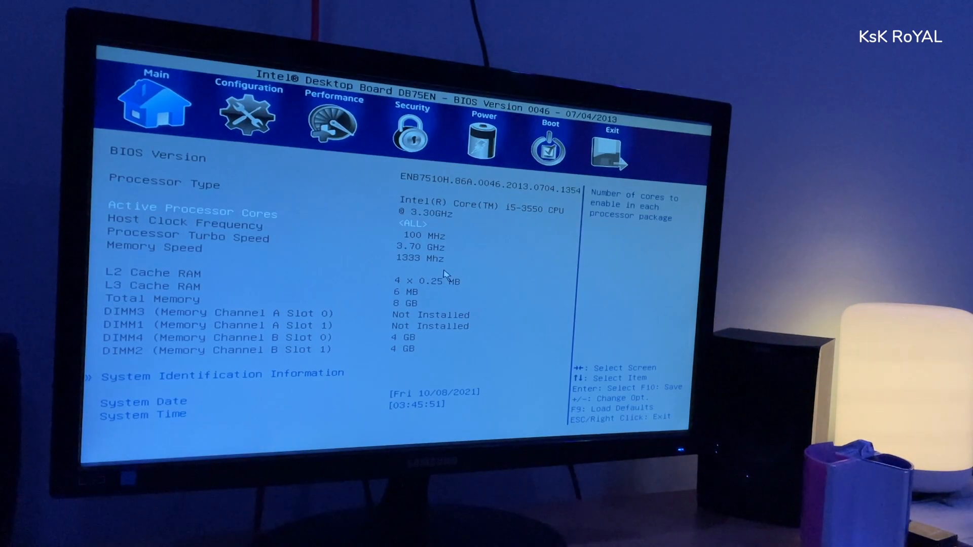
# Bring up the BIOS Boot configuration and examine the USB Boot, Boot USB Devices First and UEFI Boot settings
pyautogui.press('Right')
pyautogui.press('Right')
pyautogui.press('Right')
pyautogui.press('Right')
pyautogui.press('Right')
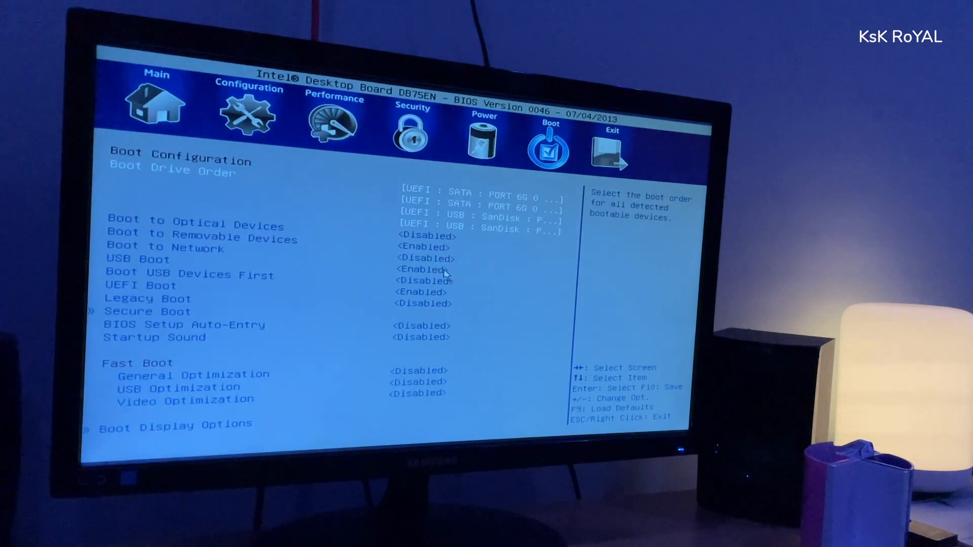
pyautogui.press('Down')
pyautogui.press('Down')
pyautogui.press('Down')
pyautogui.press('Down')
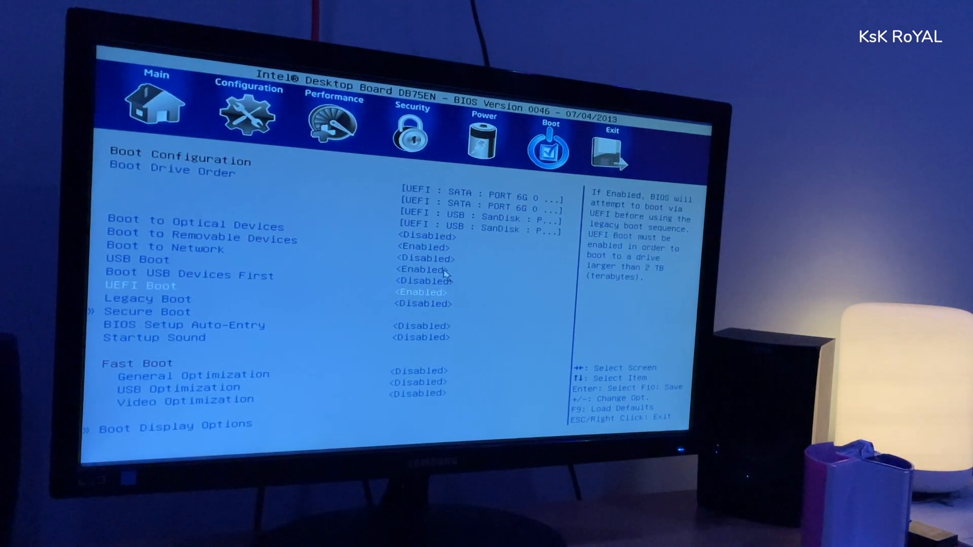
pyautogui.press('Up')
pyautogui.press('Up')
pyautogui.press('Up')
pyautogui.press('Up')
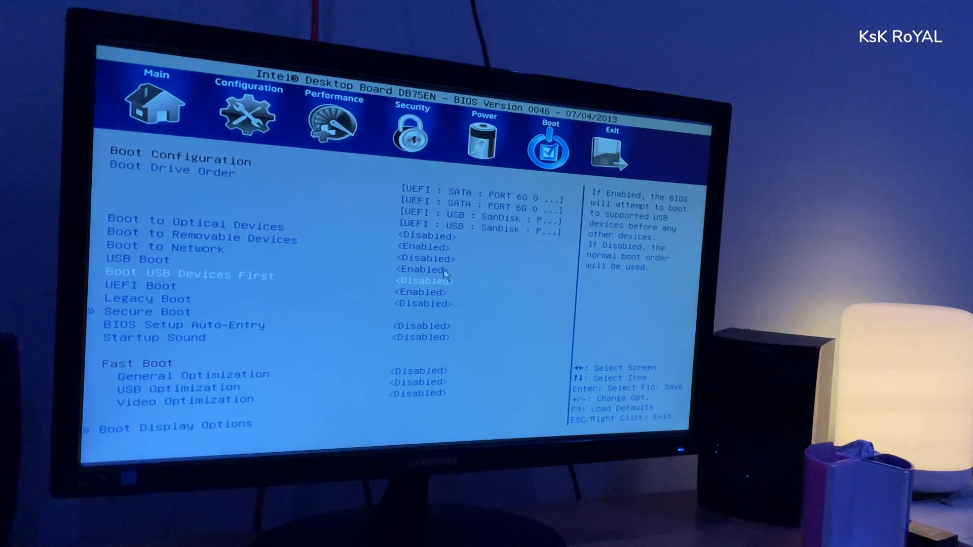
# Open the Secure Boot settings of the Boot configuration to check them
pyautogui.press('Down')
pyautogui.press('Down')
pyautogui.press('Down')
pyautogui.press('Return')
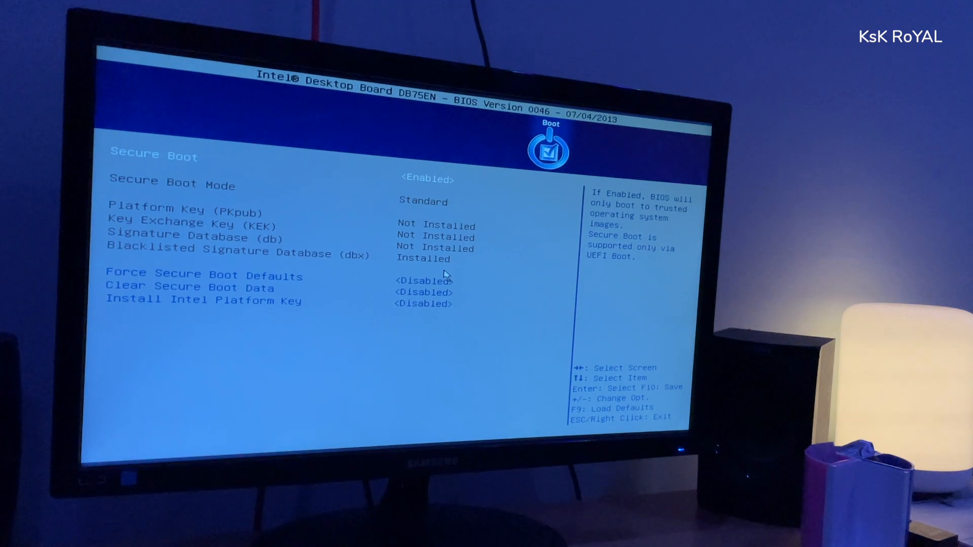
# Leave the Secure Boot settings and exit the BIOS setup discarding changes, confirming the exit
pyautogui.press('Escape')
pyautogui.press('Escape')
pyautogui.press('Right')
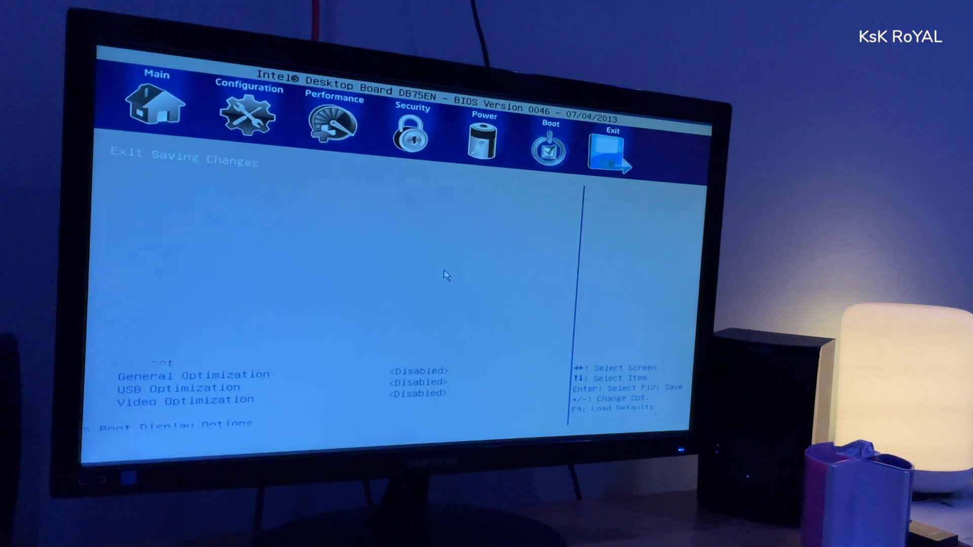
pyautogui.press('Down')
pyautogui.press('Return')
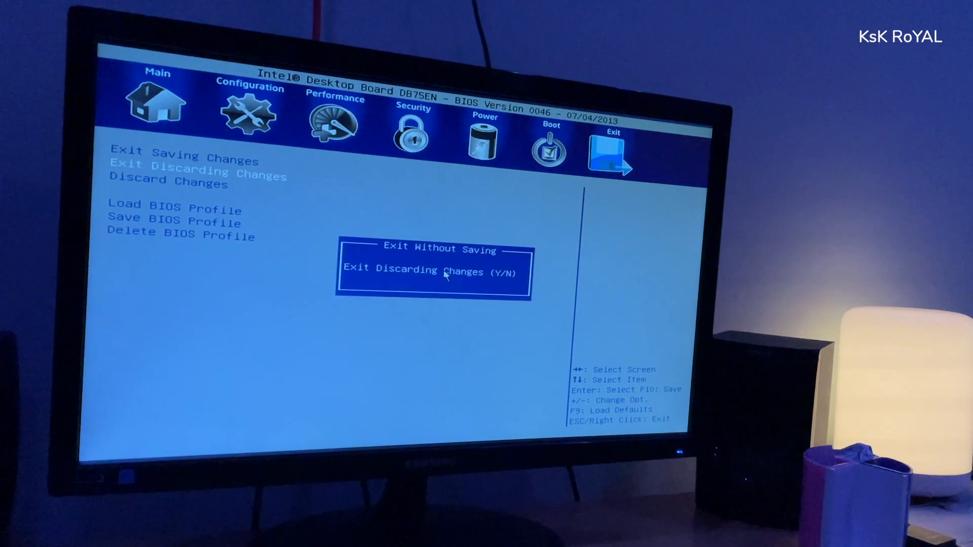
pyautogui.press('Return')
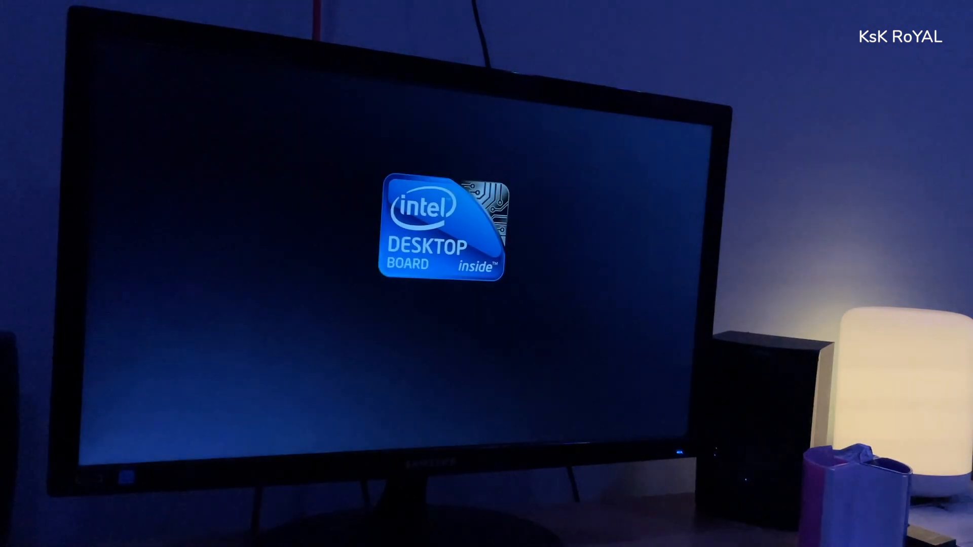
# Bring up the boot device menu at startup and boot from UEFI : USB : SanDisk : PART 0 : OS Bootloader
pyautogui.press('F10')
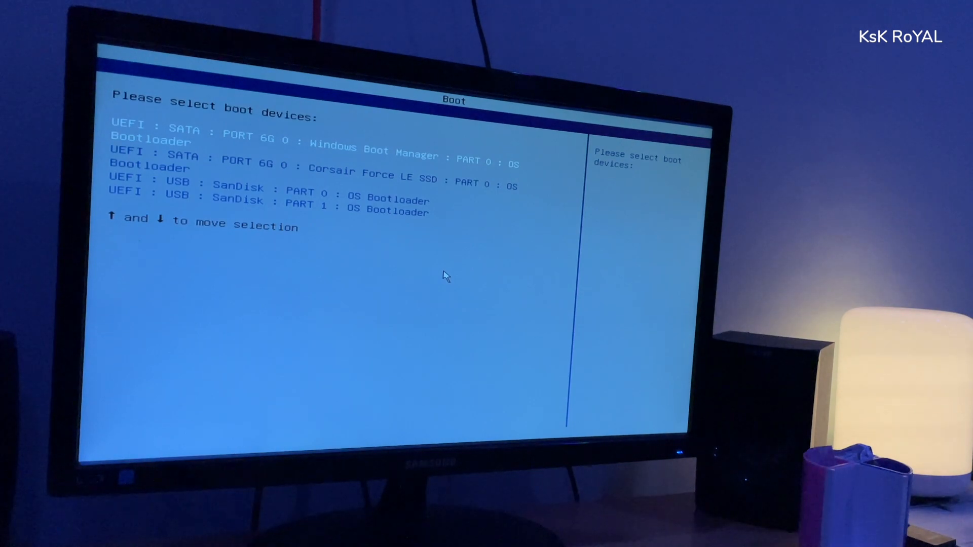
pyautogui.press('Down')
pyautogui.press('Down')
pyautogui.press('Down')
pyautogui.press('Up')
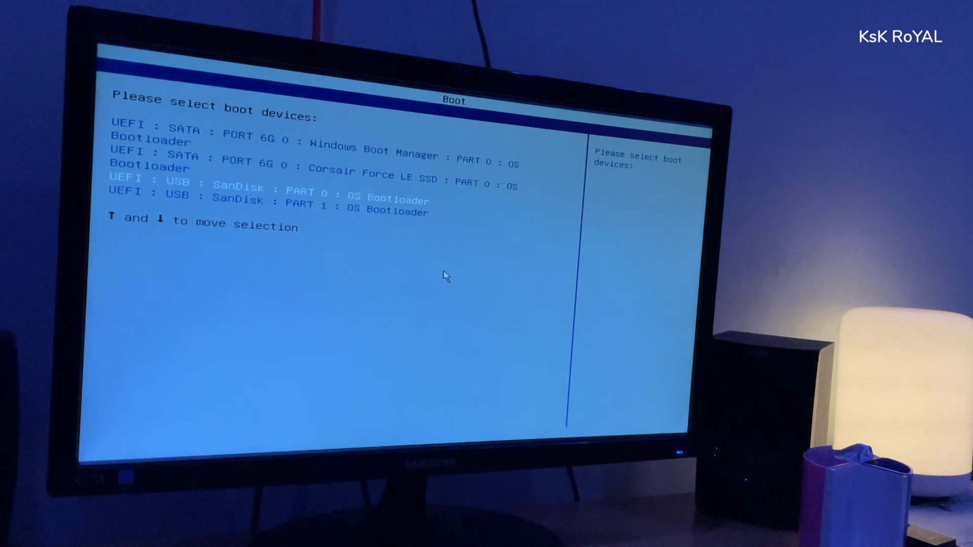
pyautogui.press('Down')
pyautogui.press('Up')
pyautogui.press('Return')
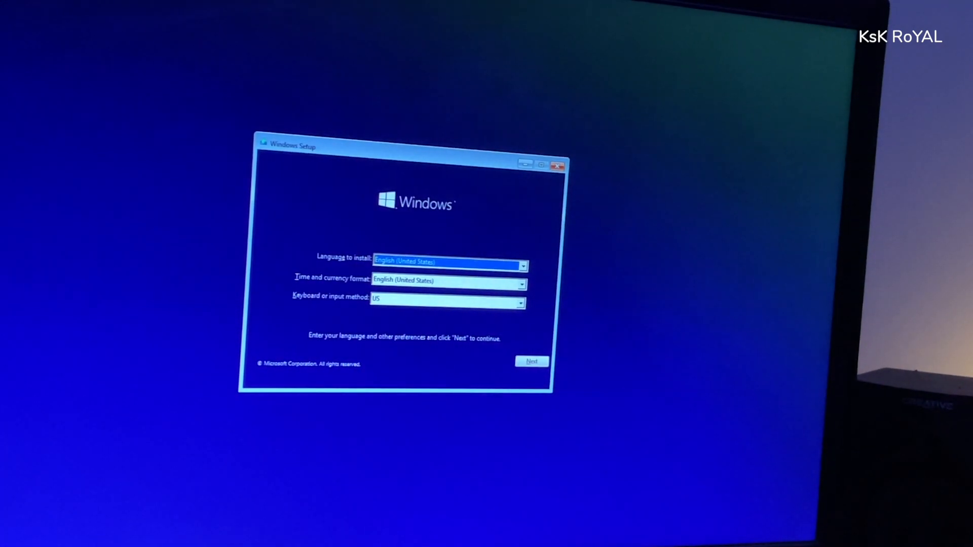
# Accept the English (United States) language and US keyboard defaults, start the installation and skip the product key
pyautogui.click(538, 363)
pyautogui.click(435, 268)
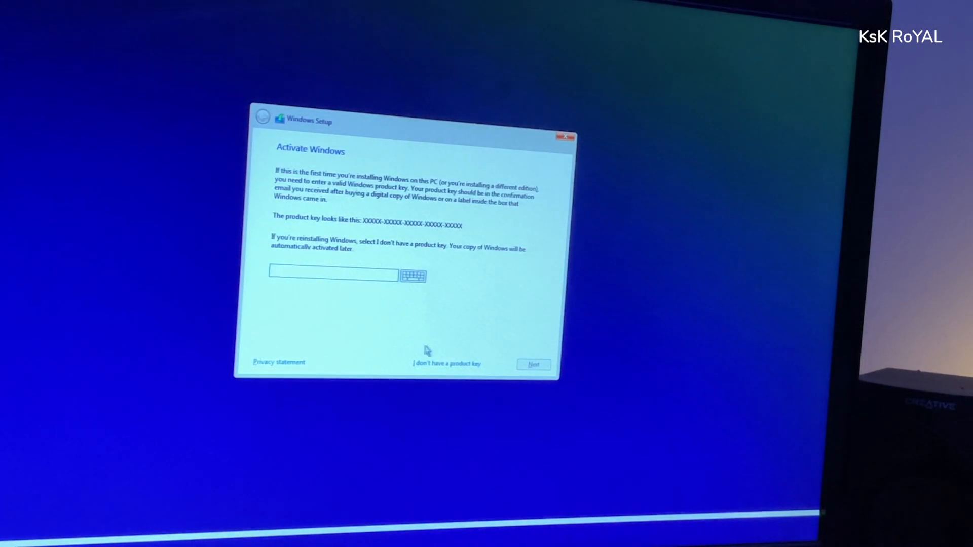
pyautogui.click(440, 364)
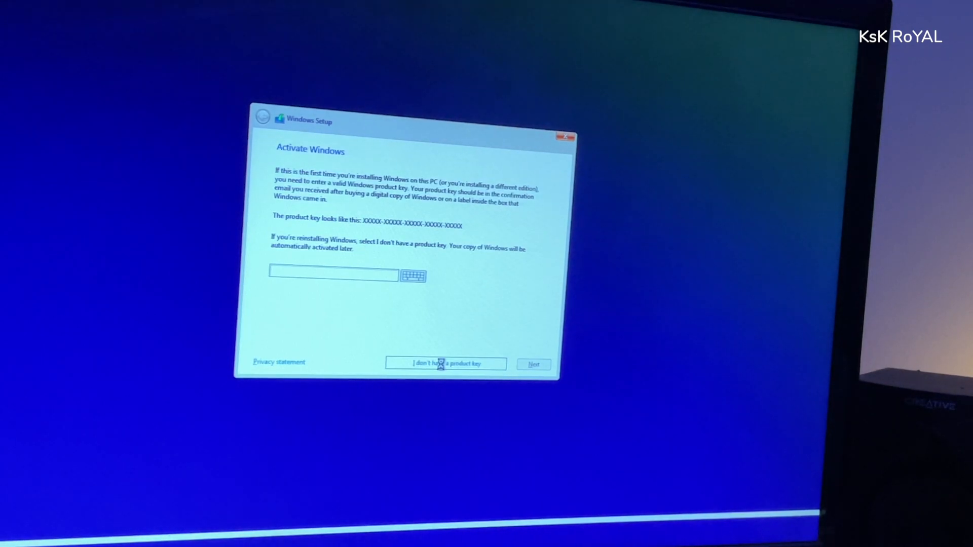
# Choose Windows 11 Pro as the operating system to install and continue
pyautogui.scroll(-2, 426, 228)
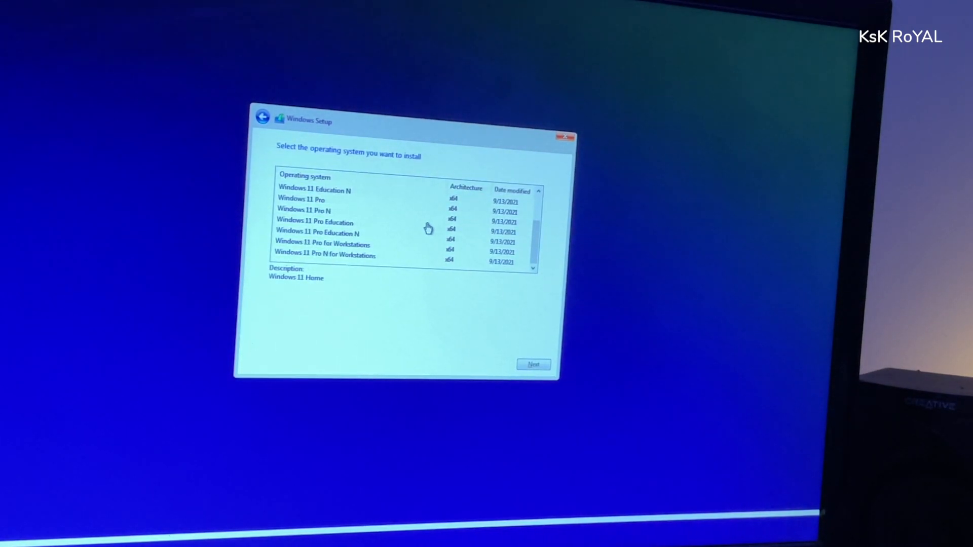
pyautogui.scroll(2, 428, 228)
pyautogui.click(314, 243)
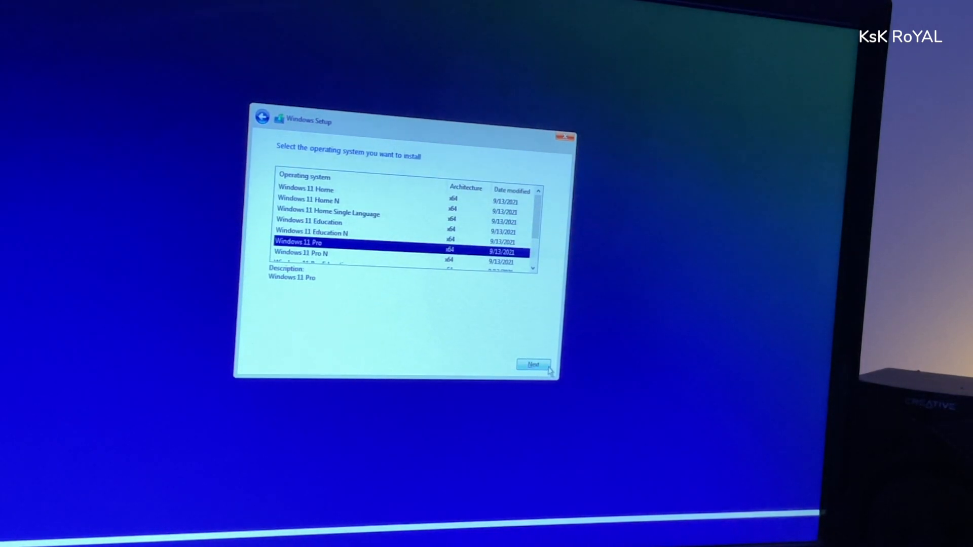
pyautogui.click(548, 367)
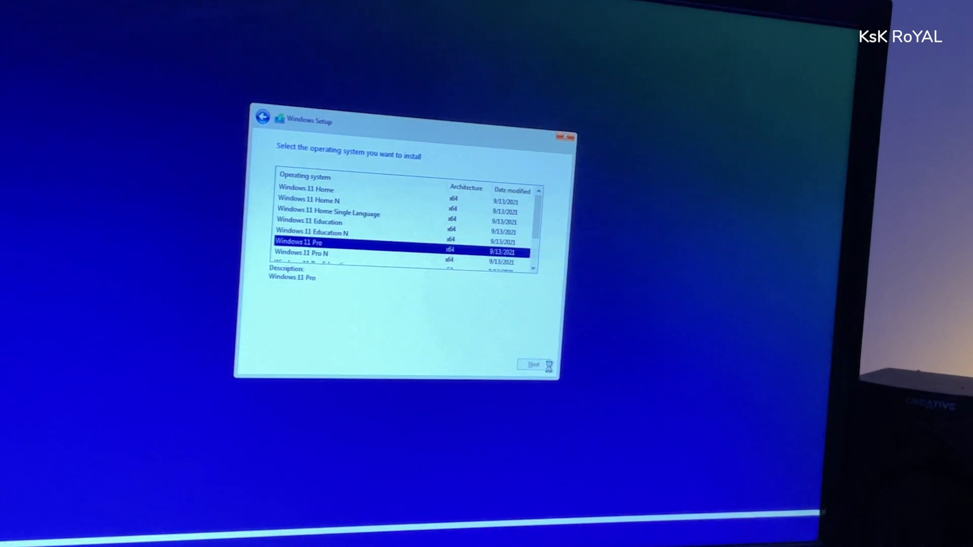
# Accept the license terms and choose the Custom: Install Windows only (advanced) installation type
pyautogui.click(268, 335)
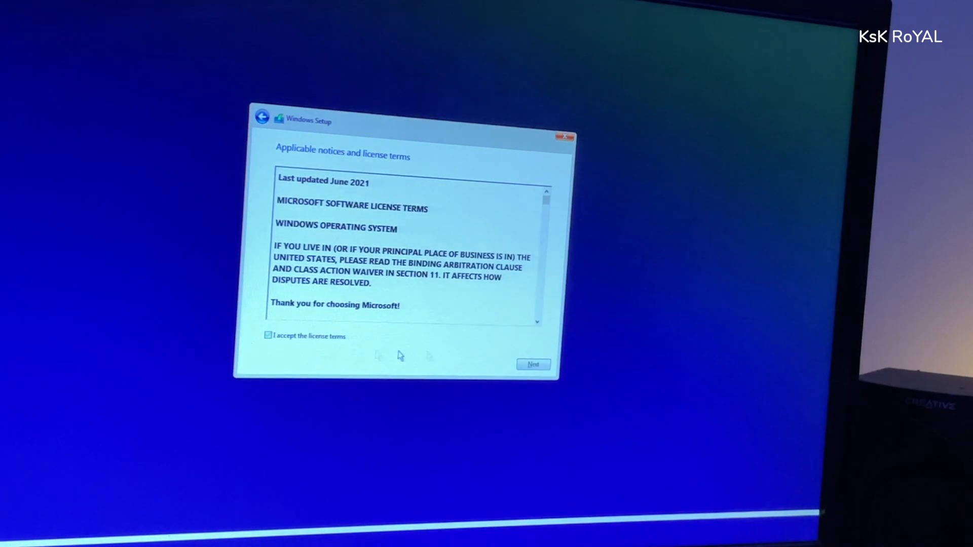
pyautogui.click(526, 371)
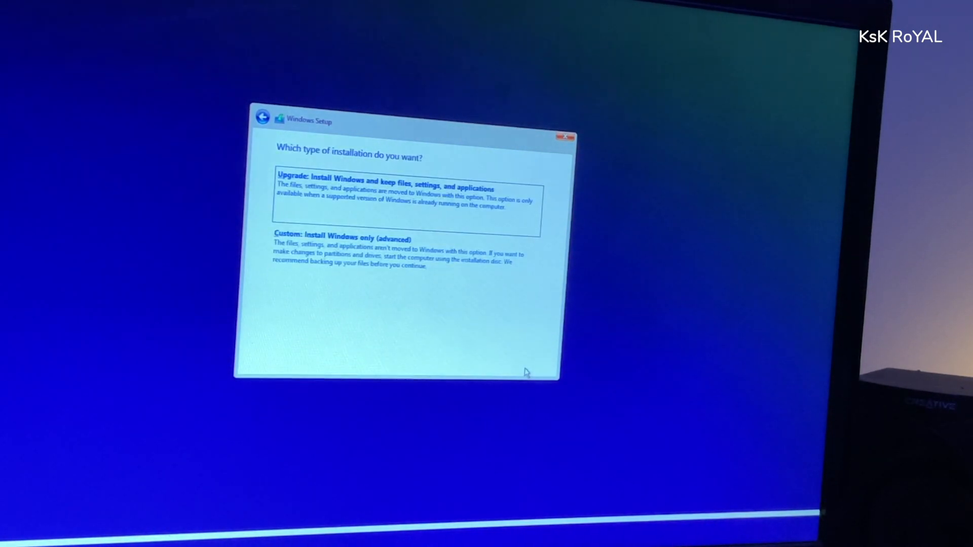
pyautogui.click(327, 269)
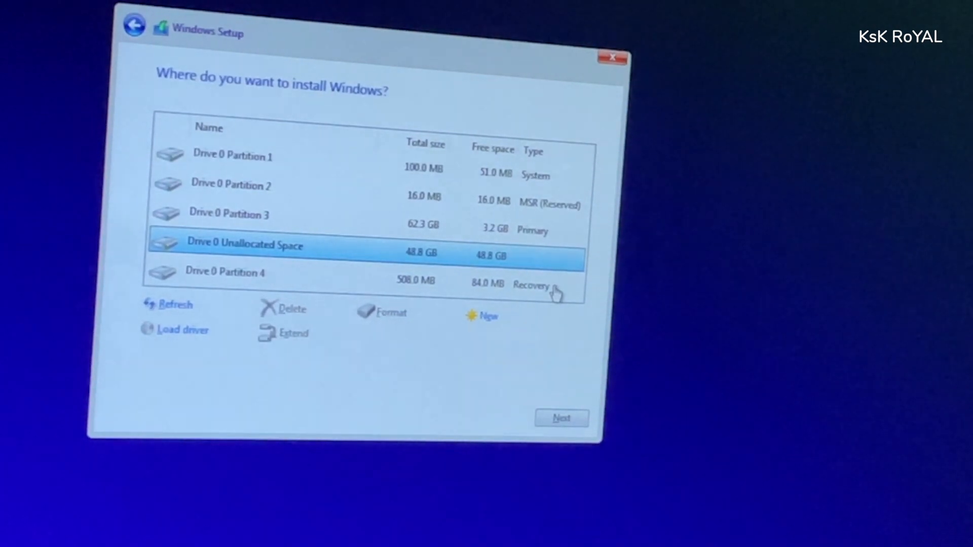
# Create a new partition from all of Drive 0's unallocated space and start installing Windows on it
pyautogui.click(495, 319)
pyautogui.press('Return')
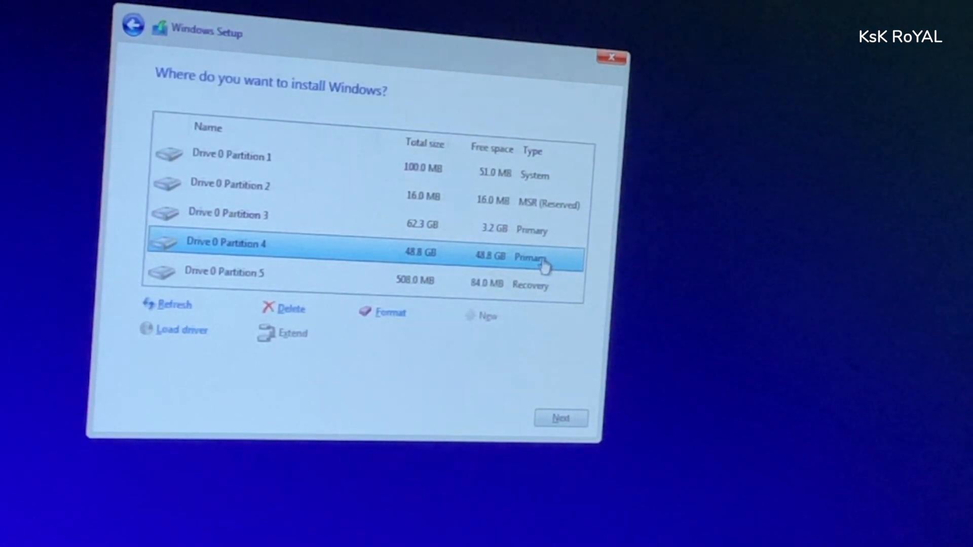
pyautogui.click(553, 416)
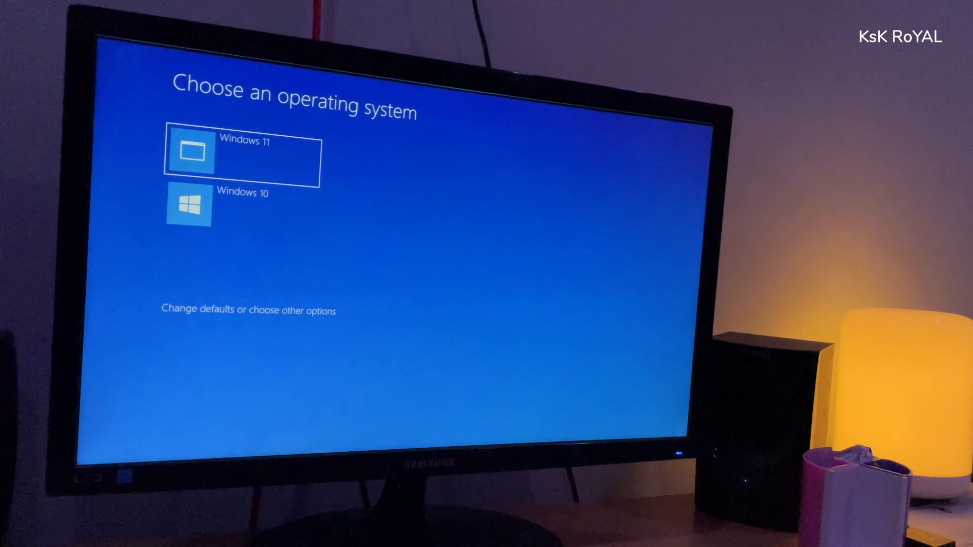
# Boot into Windows 11, display its version information with winver and move that window toward the desktop's centre
pyautogui.press('Return')
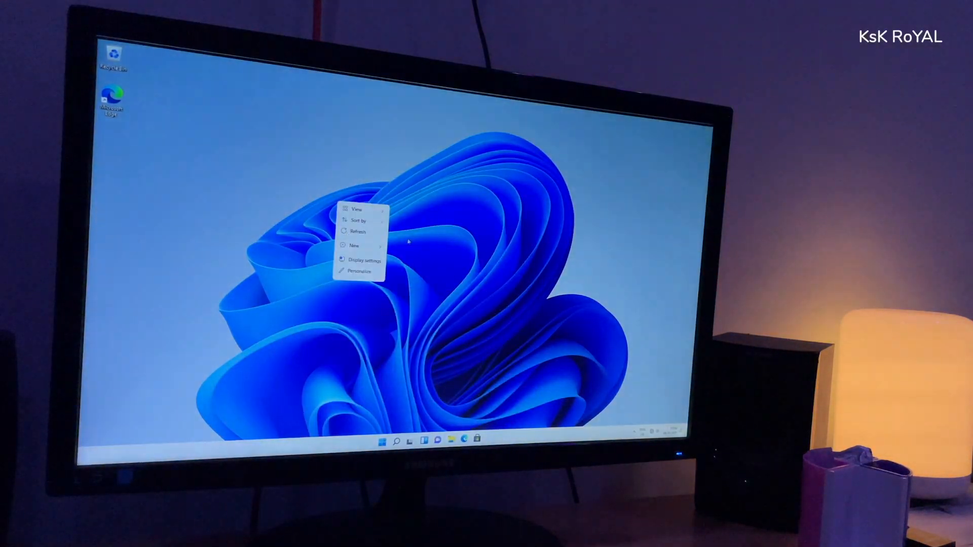
pyautogui.click(379, 404)
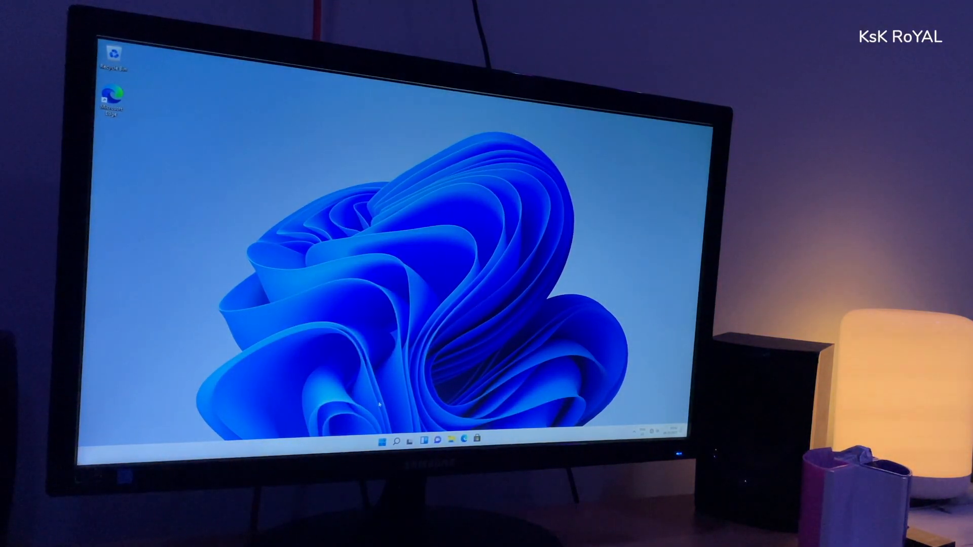
pyautogui.press('super+r')
pyautogui.write('winver')
pyautogui.press('Return')
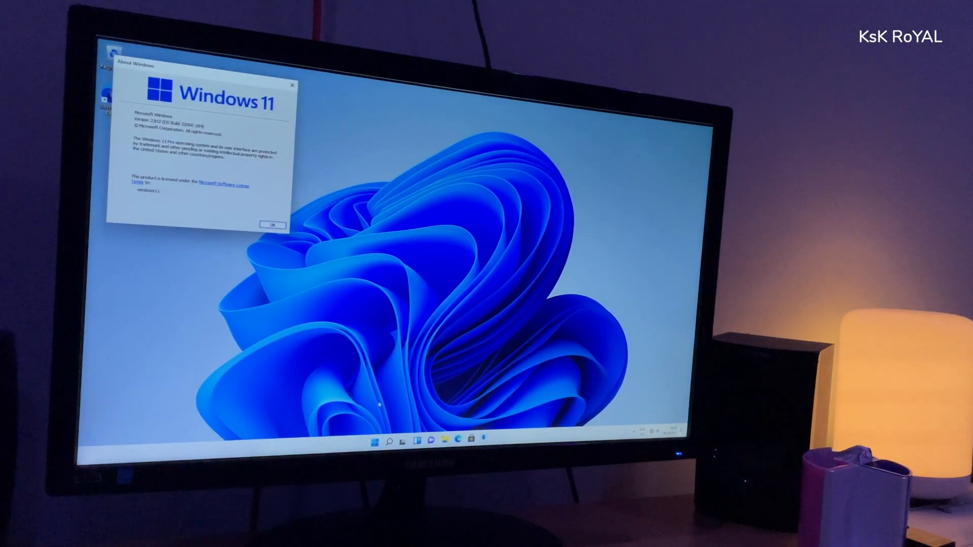
pyautogui.moveTo(191, 64); pyautogui.dragTo(439, 203)
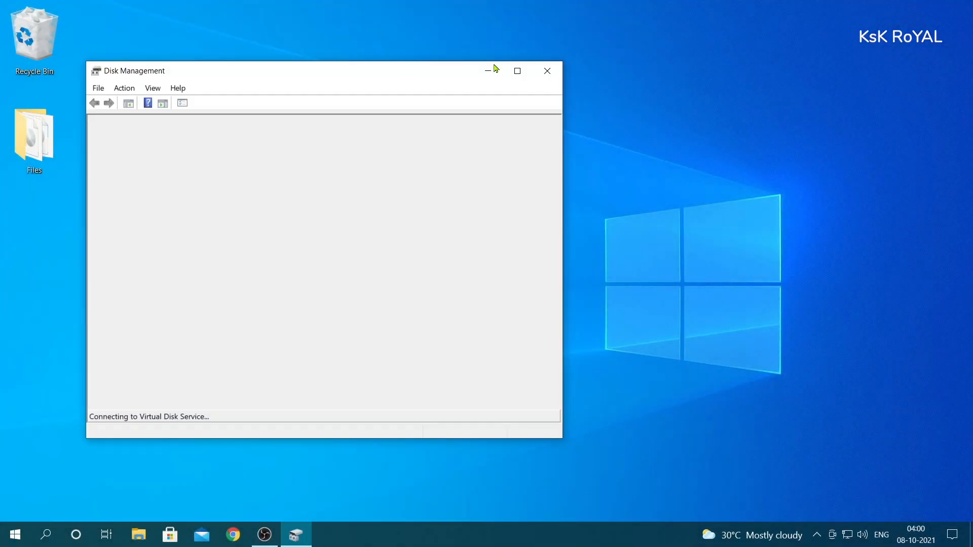
# Widen and reposition the Disk Management window in Windows 10 so that all Disk 0 partitions show in full
pyautogui.moveTo(425, 71); pyautogui.dragTo(519, 107)
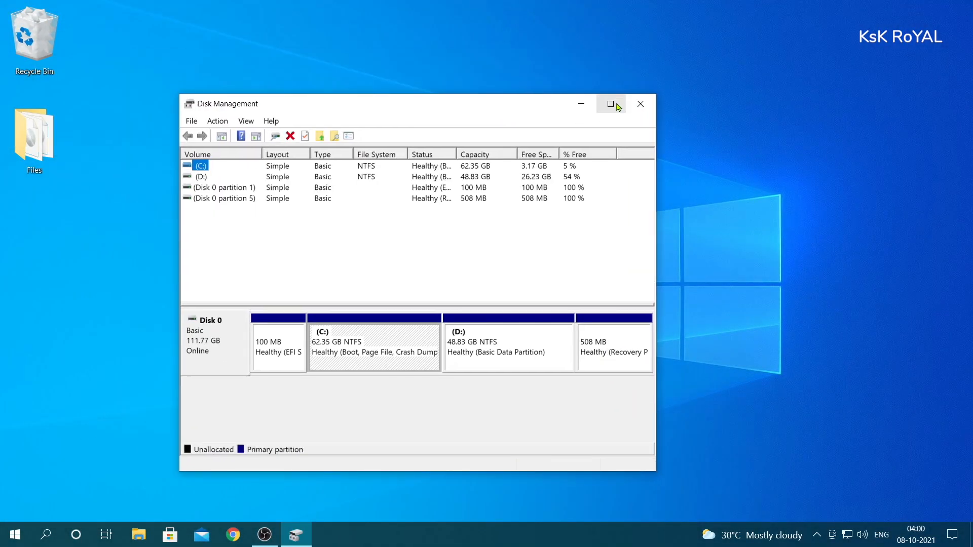
pyautogui.moveTo(660, 193); pyautogui.dragTo(969, 198)
pyautogui.rightClick(635, 345)
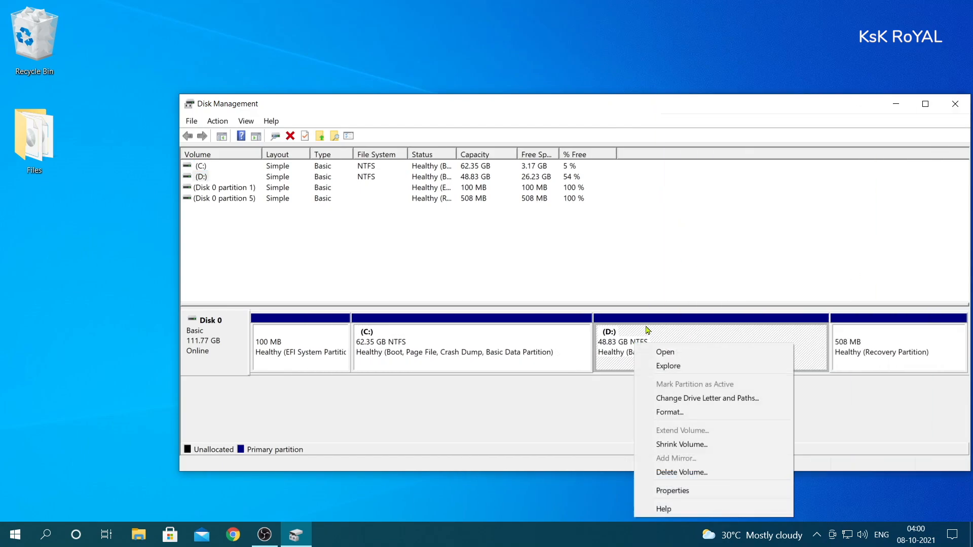
pyautogui.click(638, 130)
pyautogui.moveTo(687, 101); pyautogui.dragTo(607, 64)
# Delete the D: volume on Disk 0, accepting that its data is erased
pyautogui.rightClick(598, 313)
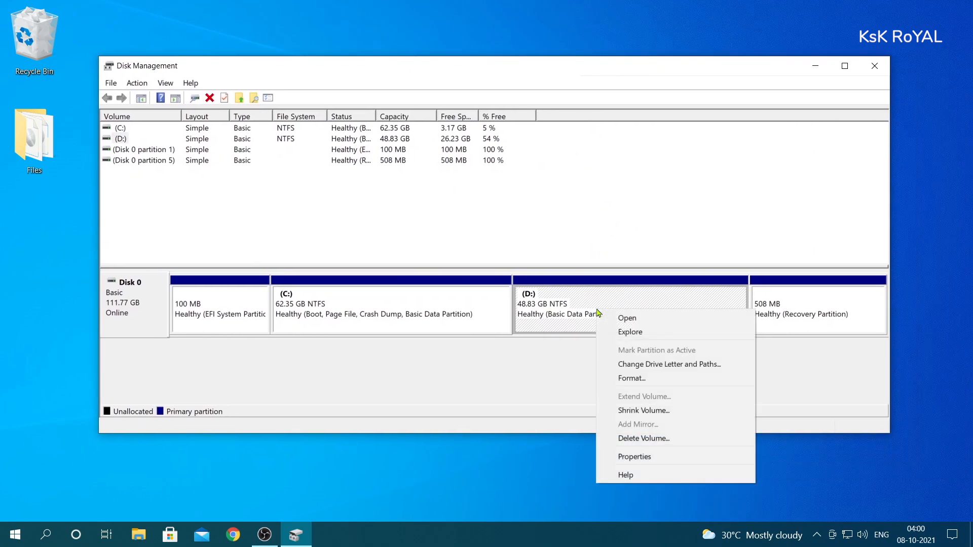
pyautogui.click(633, 438)
pyautogui.click(522, 357)
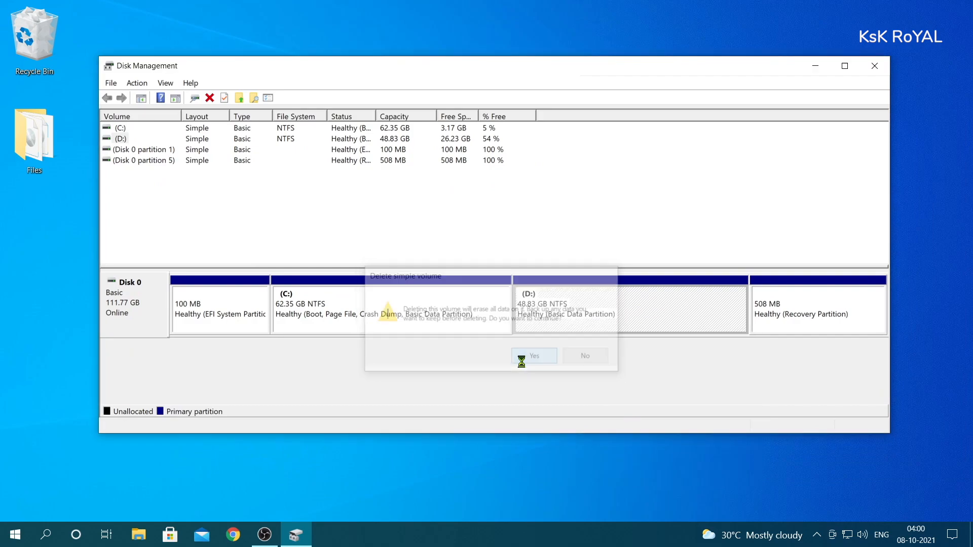
# Extend the C: volume with all of the adjacent unallocated space using the wizard's defaults, then close Disk Management
pyautogui.rightClick(404, 298)
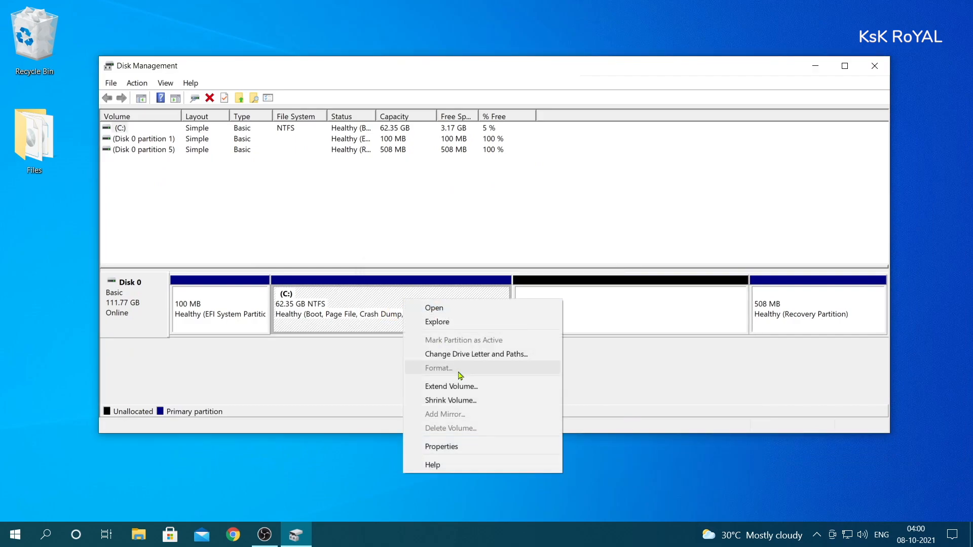
pyautogui.click(363, 317)
pyautogui.rightClick(435, 314)
pyautogui.click(507, 401)
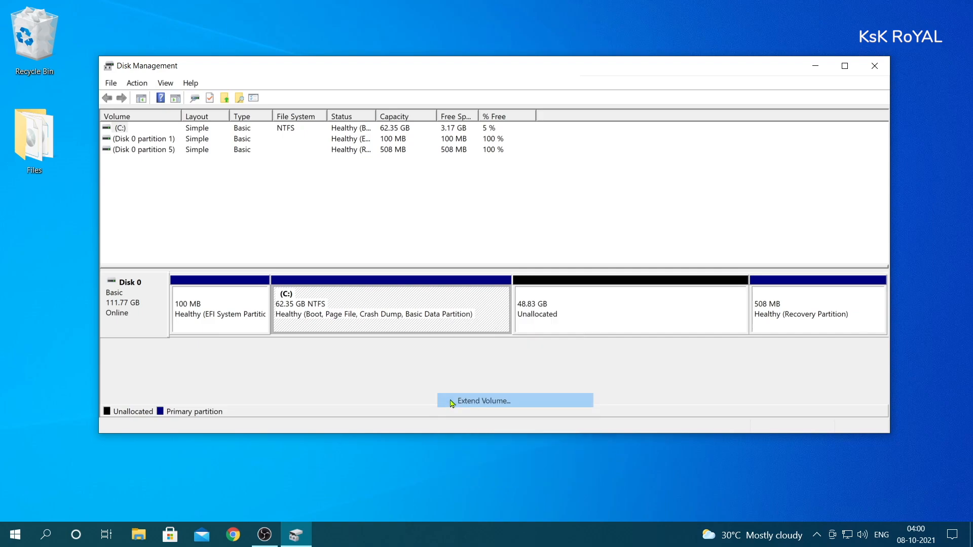
pyautogui.moveTo(313, 131); pyautogui.dragTo(541, 123)
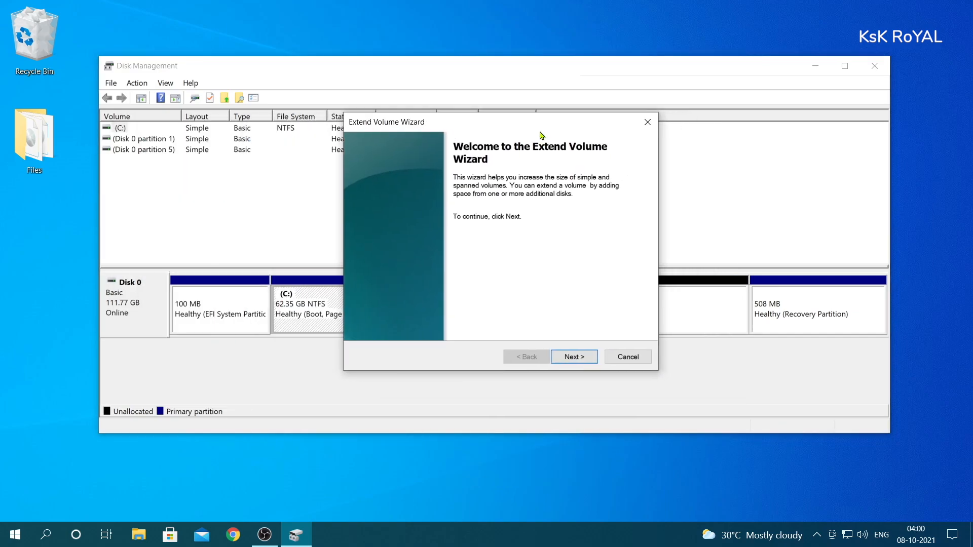
pyautogui.click(574, 356)
pyautogui.click(574, 357)
pyautogui.click(575, 356)
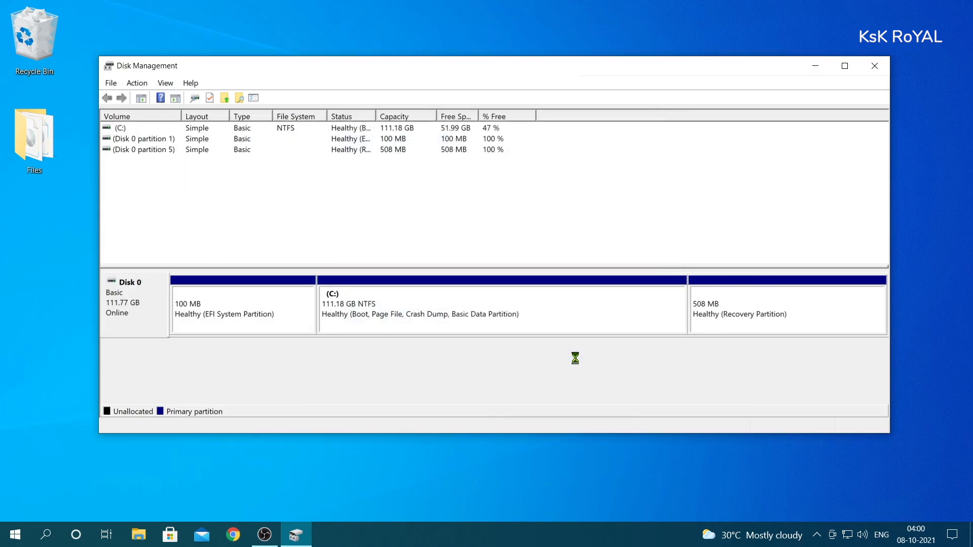
pyautogui.click(443, 331)
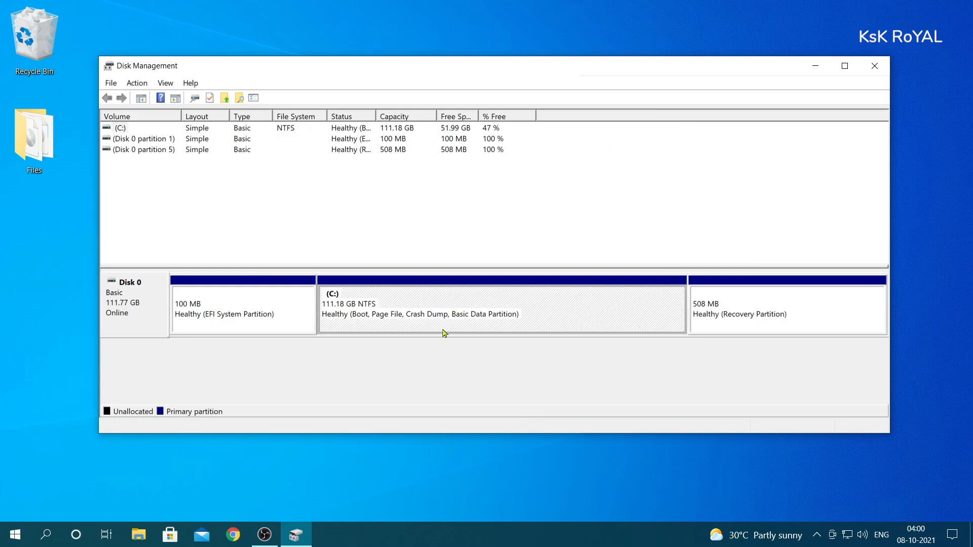
pyautogui.click(874, 65)
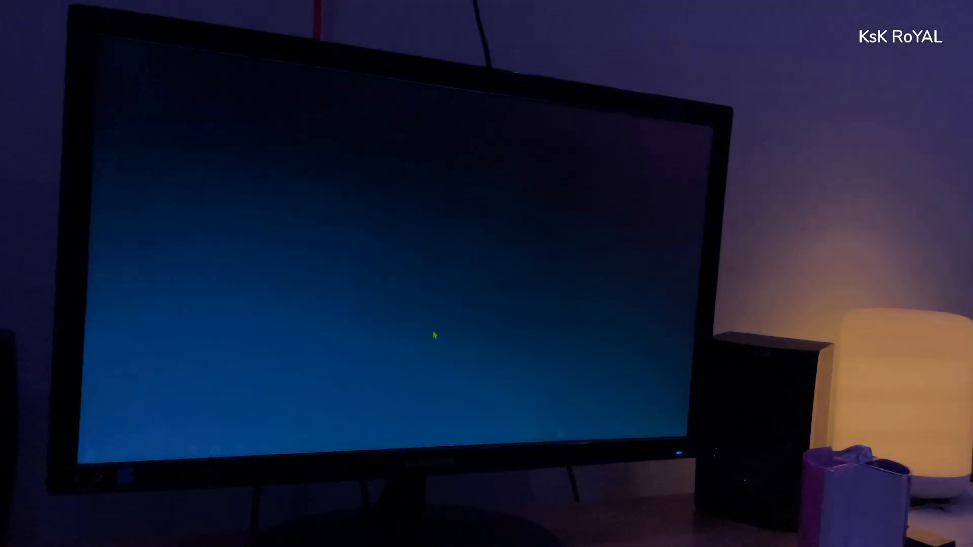